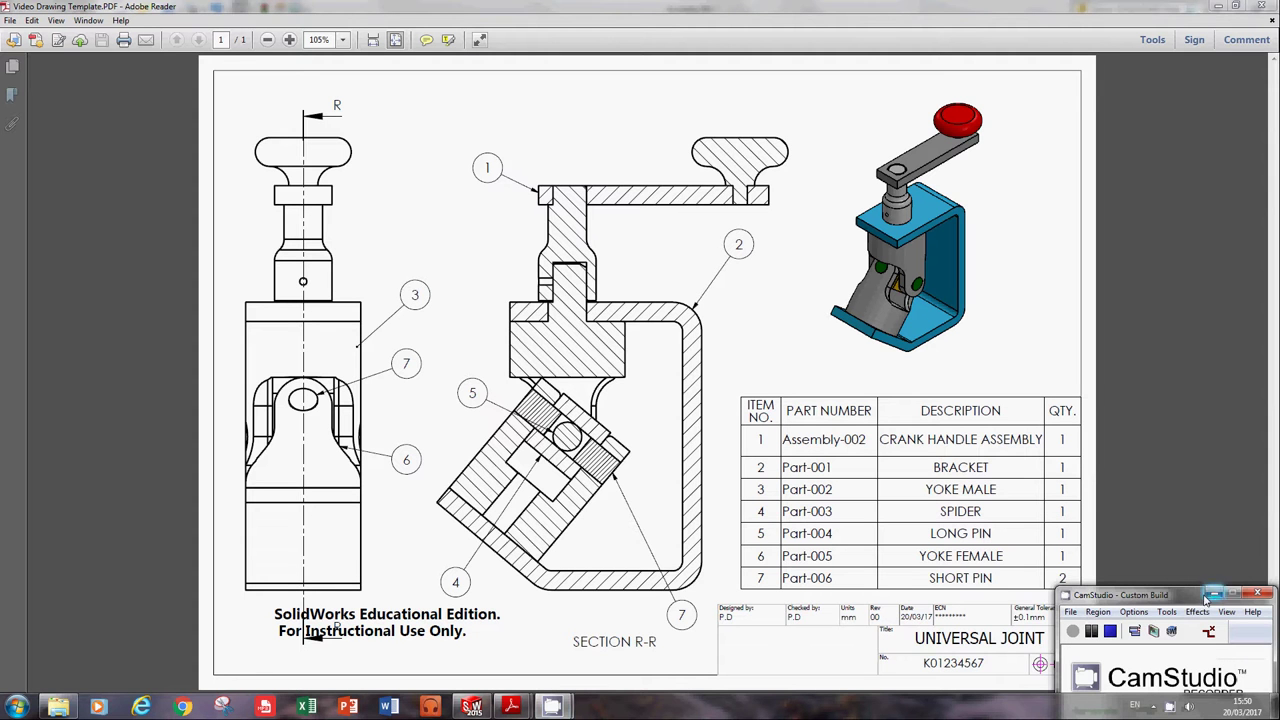
# Step: Switch from the reference PDF to SolidWorks, restore the Assembly-001 window and swing the crank handle to a new angle
pyautogui.moveTo(1199, 597); pyautogui.dragTo(1181, 560)
pyautogui.click(1195, 557)
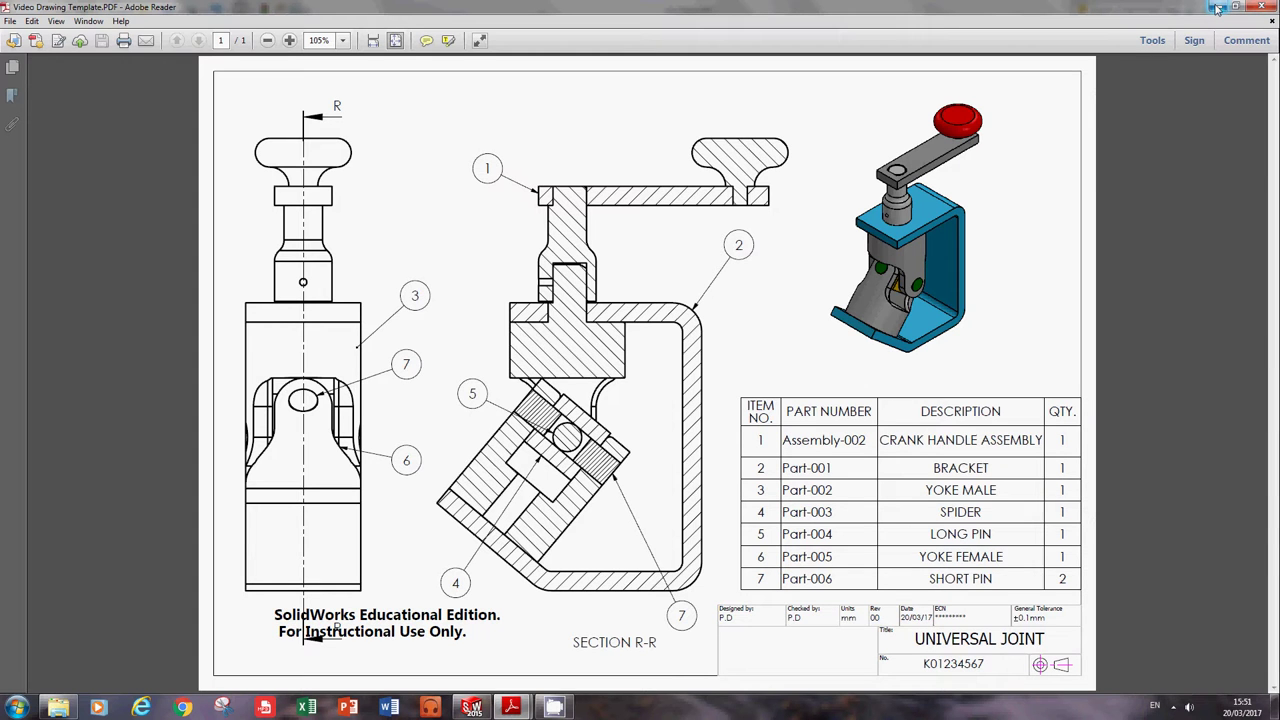
pyautogui.click(1216, 8)
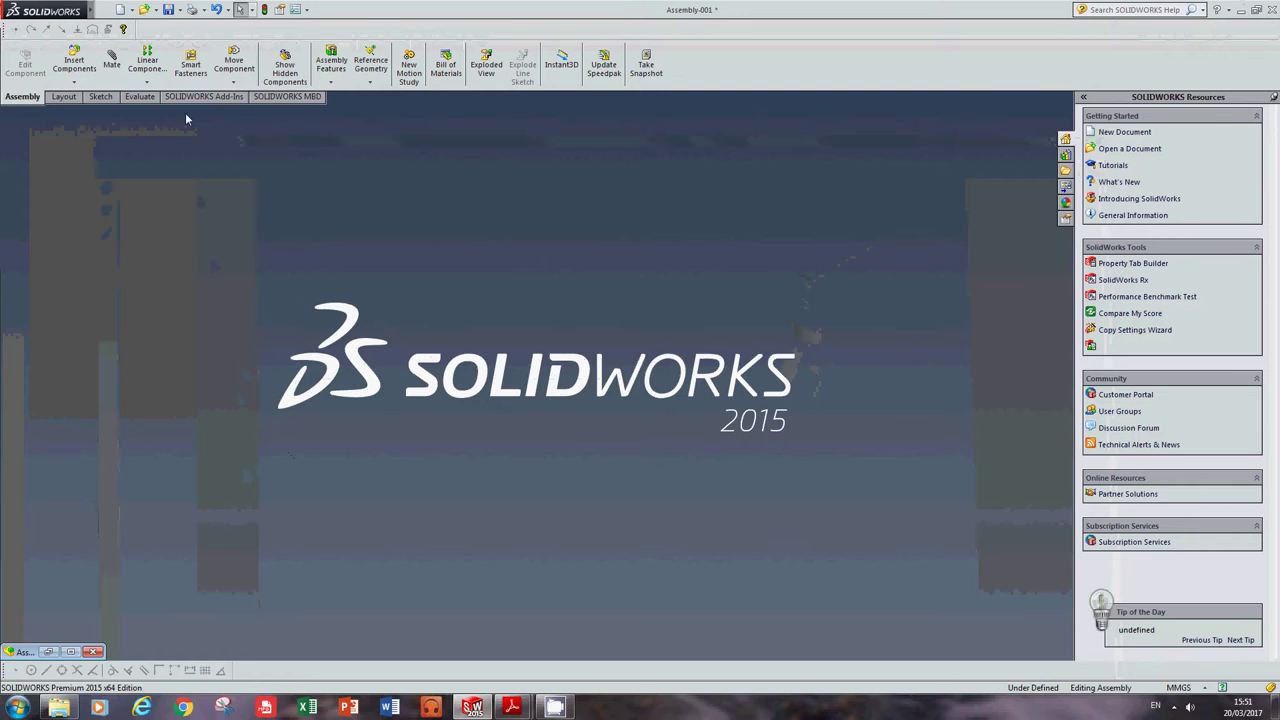
pyautogui.click(71, 651)
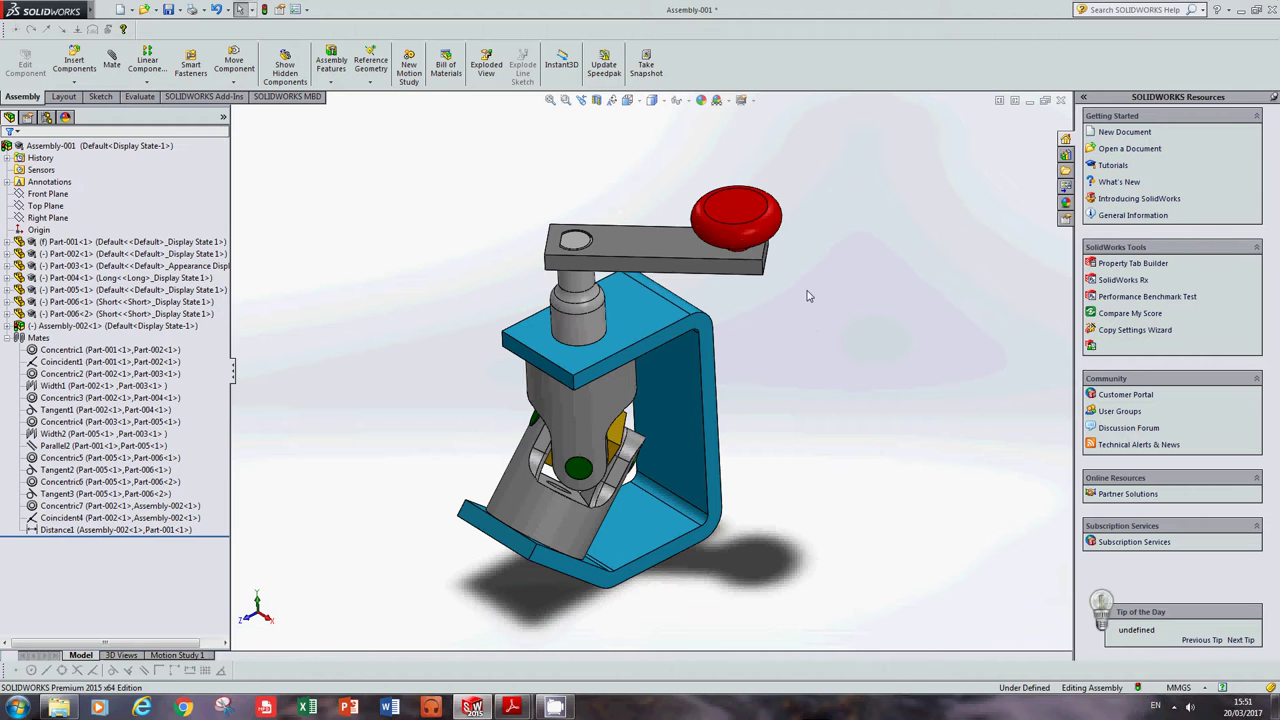
pyautogui.moveTo(762, 218); pyautogui.dragTo(718, 162)
pyautogui.press('Escape')
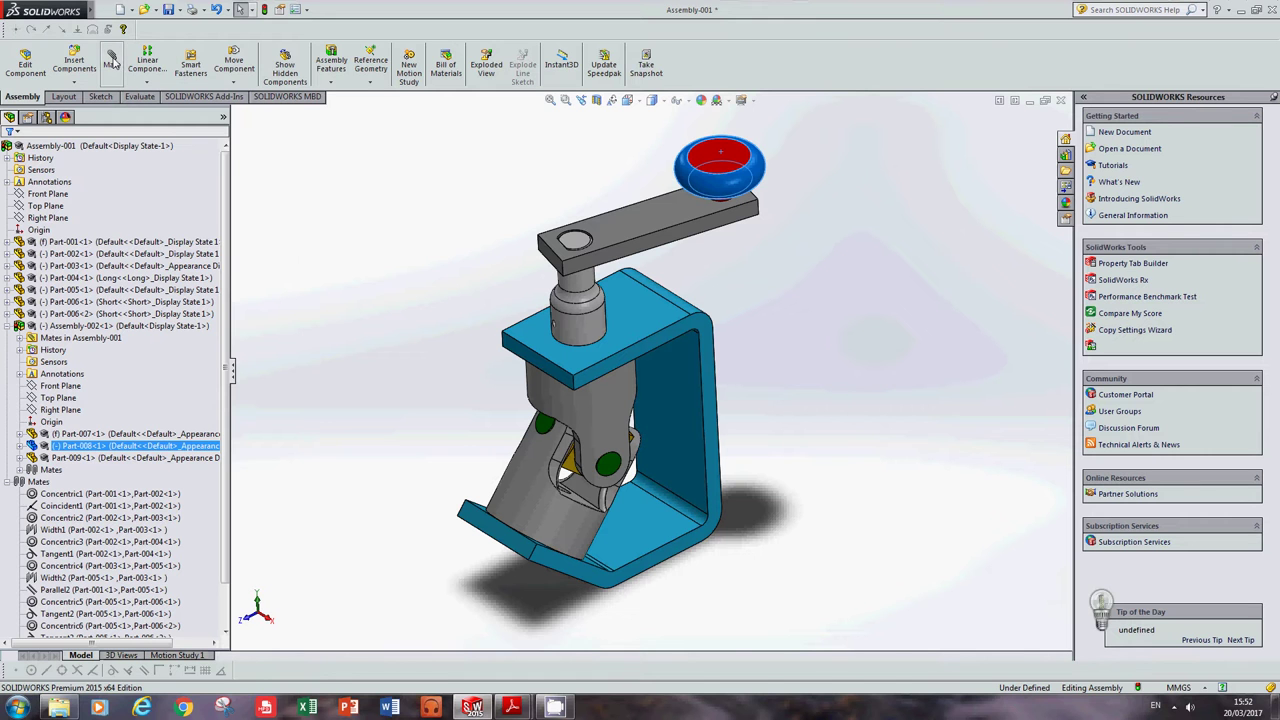
# Step: Add a Parallel mate between the long side face of the crank arm and the side face of the blue bracket
pyautogui.click(112, 58)
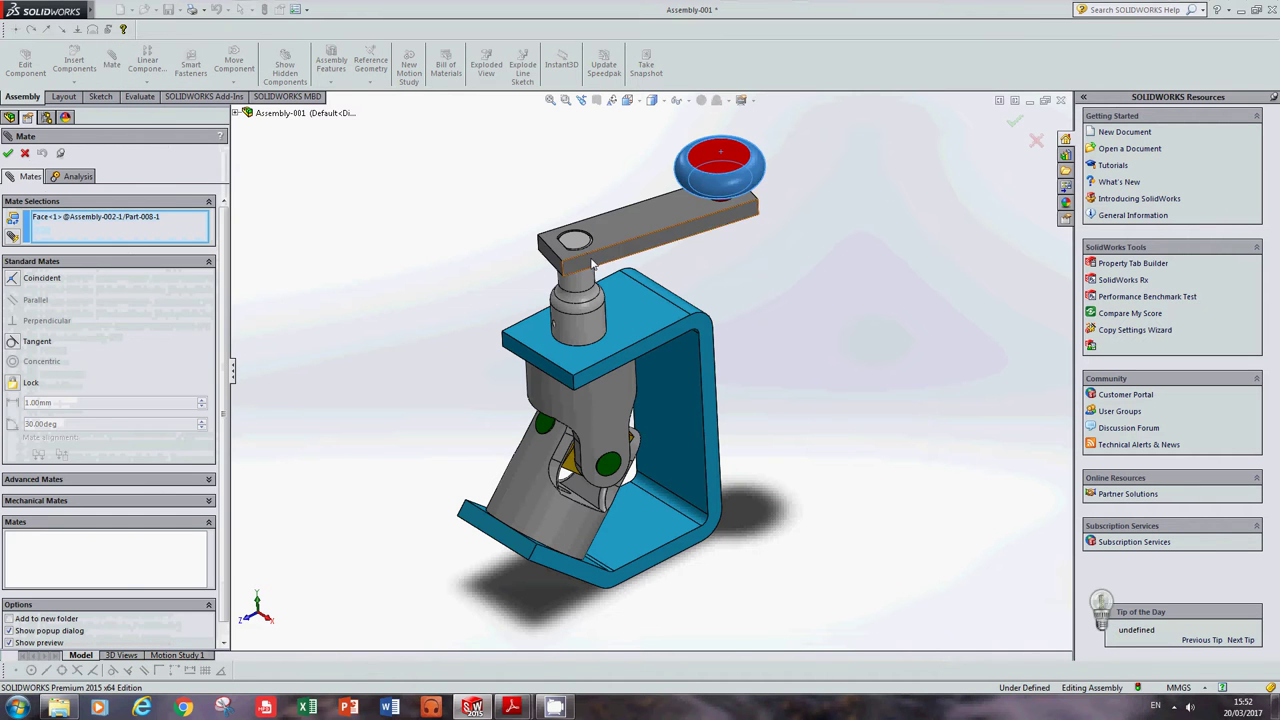
pyautogui.scroll(-3, 580, 235)
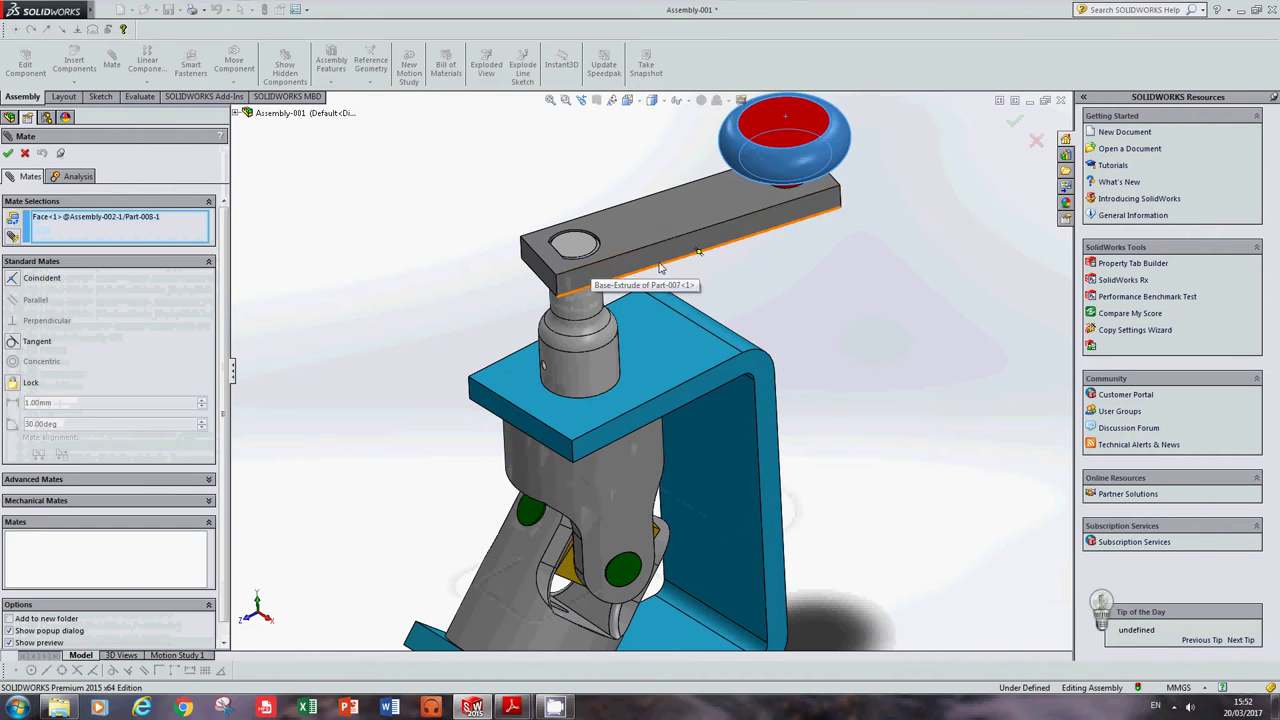
pyautogui.click(153, 217)
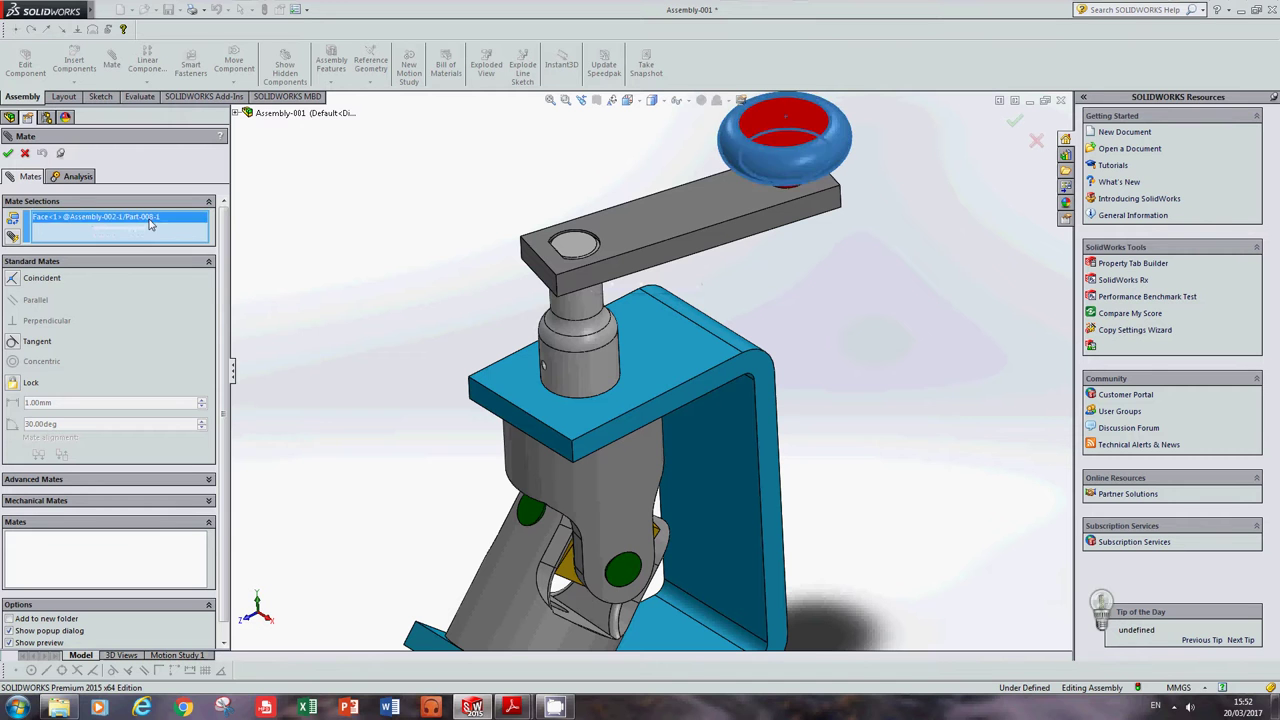
pyautogui.press('Delete')
pyautogui.click(675, 257)
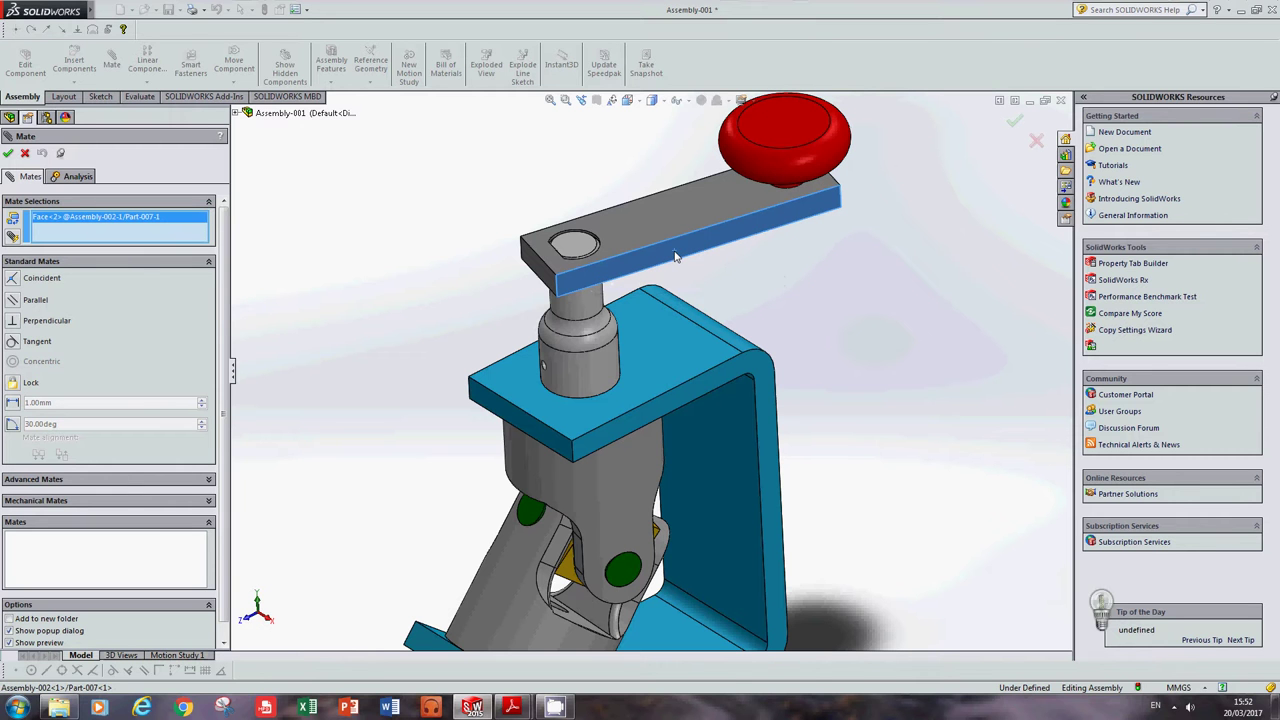
pyautogui.click(687, 364)
pyautogui.scroll(3, 766, 345)
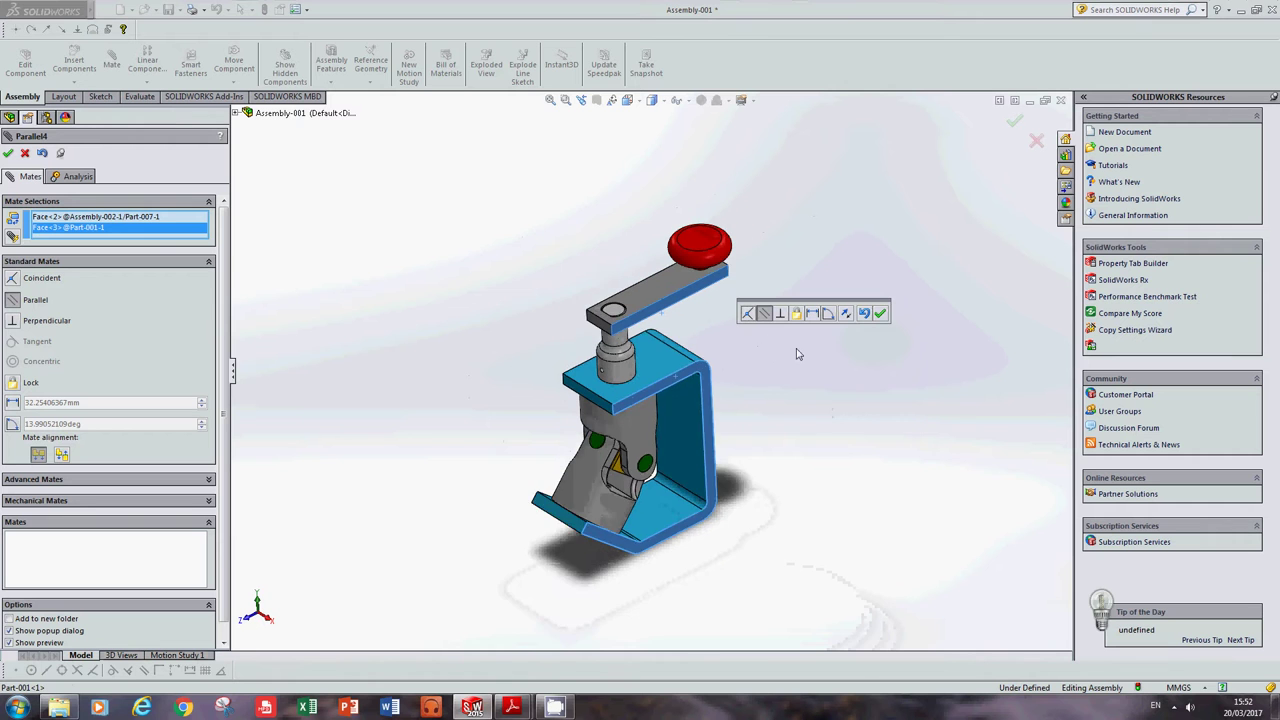
pyautogui.scroll(-2, 797, 354)
pyautogui.click(880, 313)
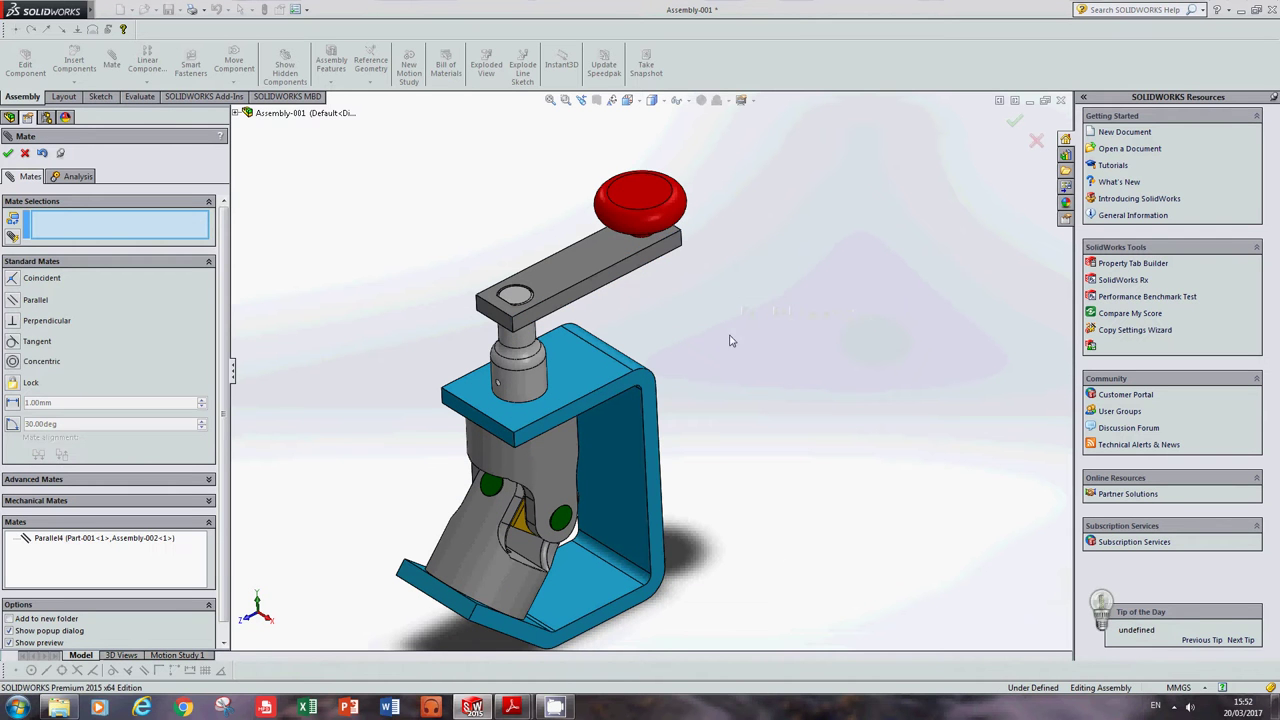
# Step: Test whether the red handle still moves, and collapse the Mates and Assembly-002 branches of the assembly's feature tree
pyautogui.moveTo(664, 212); pyautogui.dragTo(724, 260)
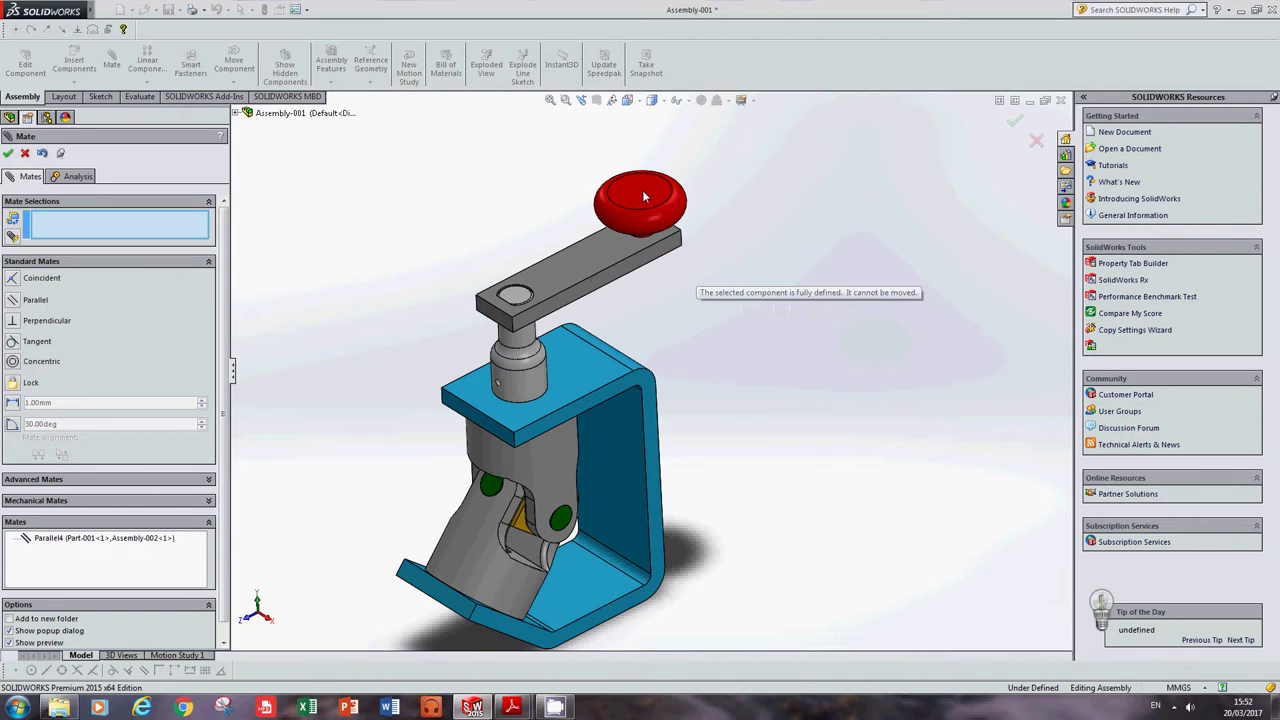
pyautogui.click(25, 153)
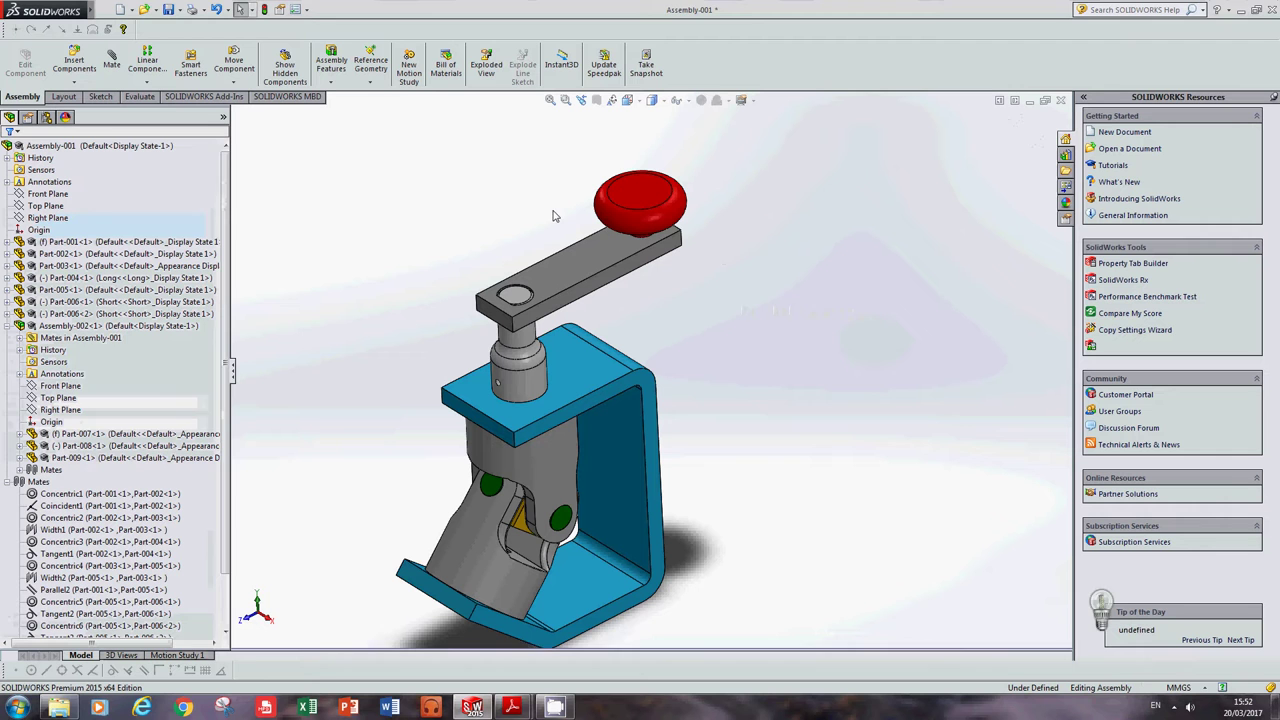
pyautogui.click(7, 482)
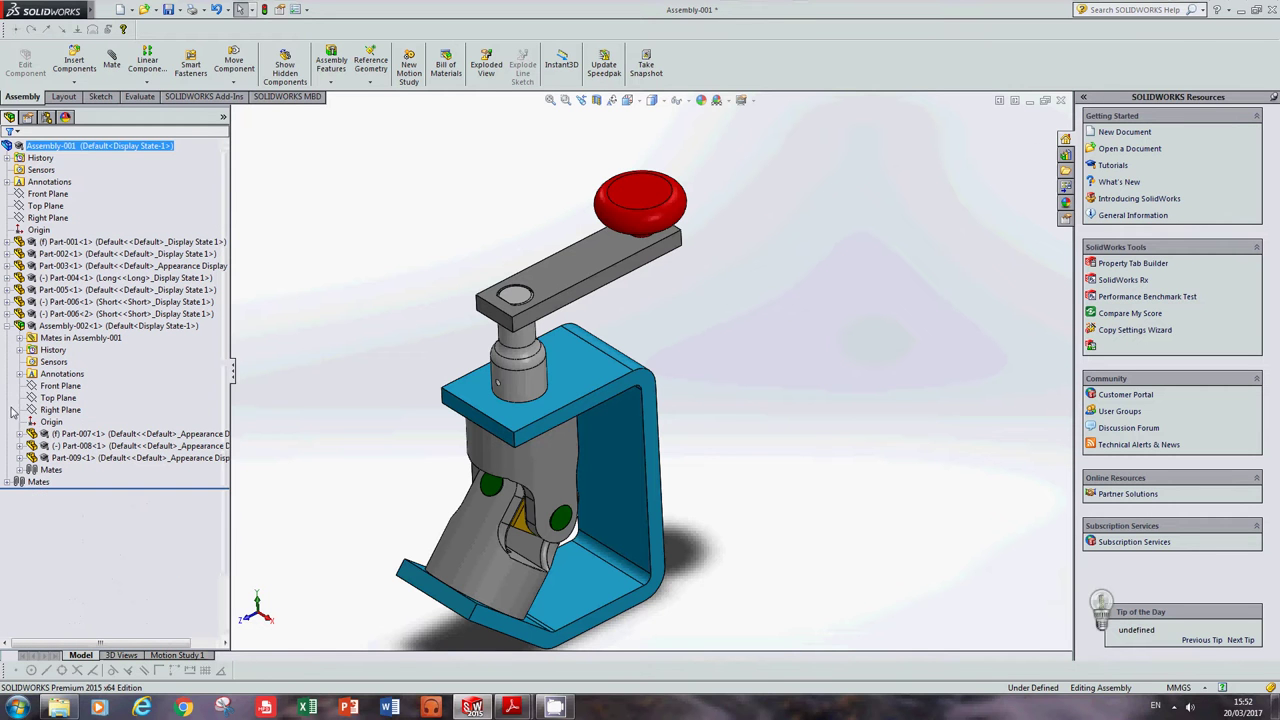
pyautogui.click(7, 326)
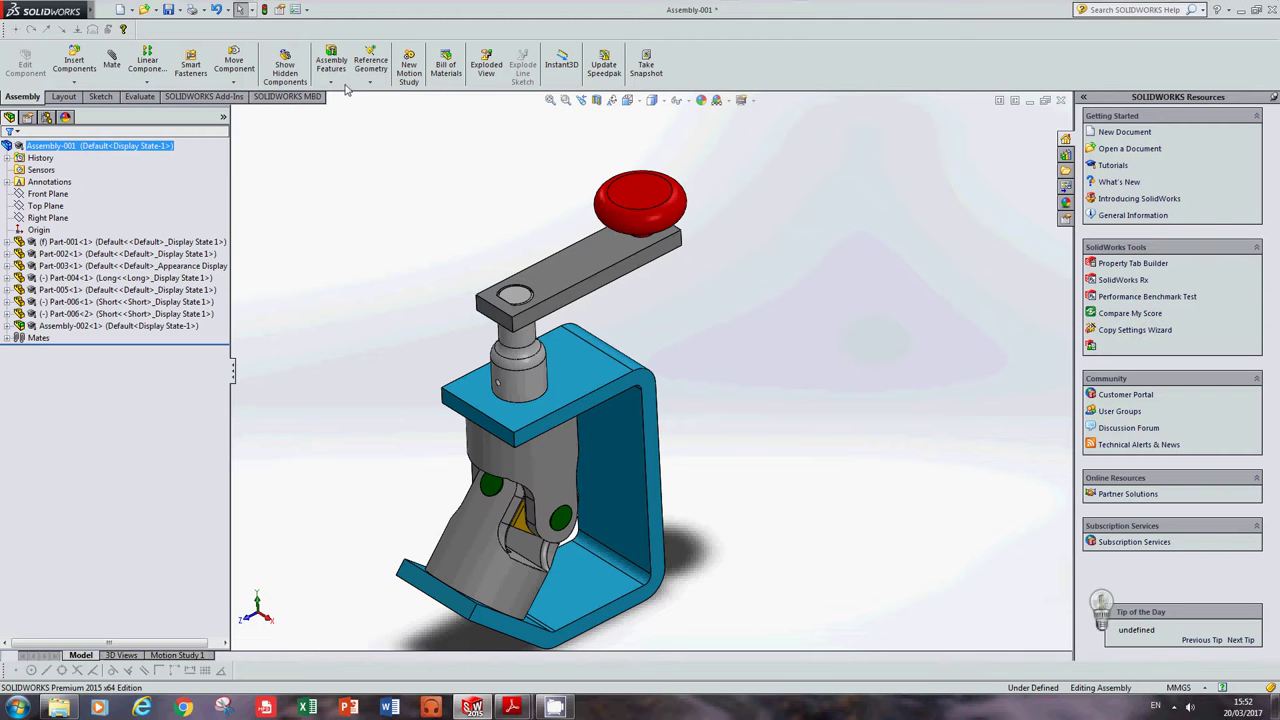
# Step: Open the Drawing Template - Copy drawing file and accept the educational version notice
pyautogui.click(146, 12)
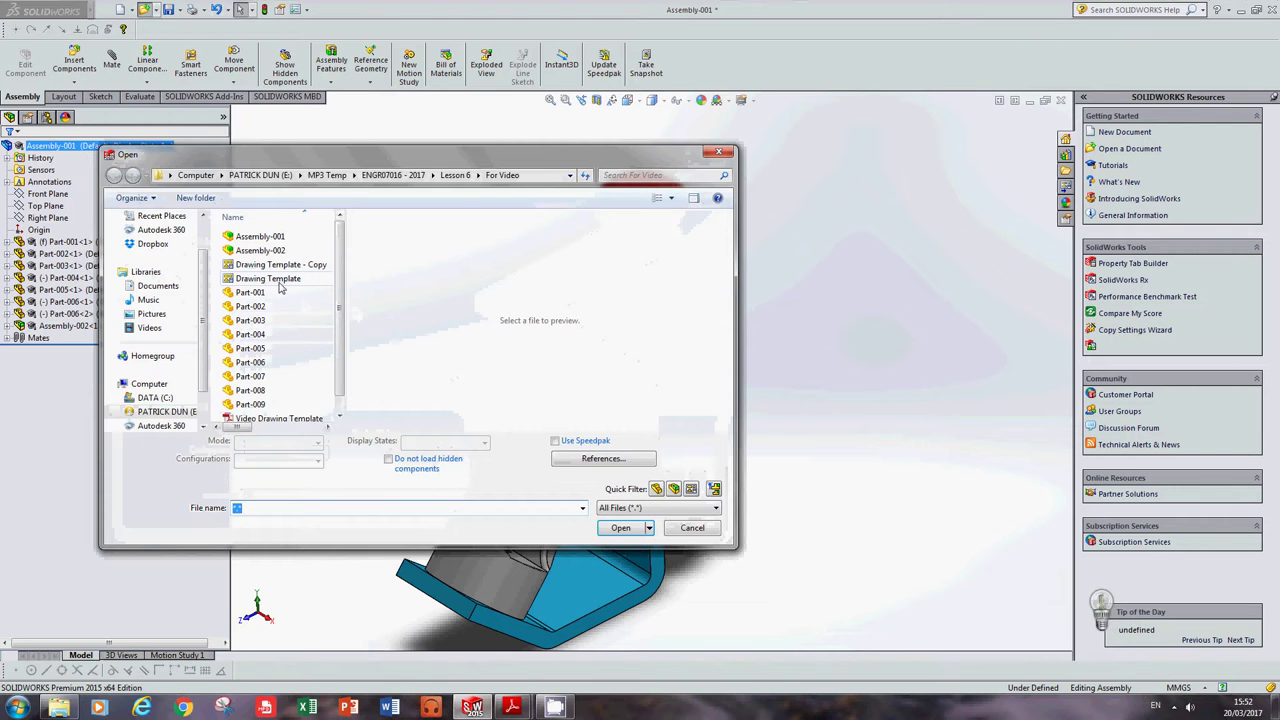
pyautogui.click(292, 265)
pyautogui.click(628, 521)
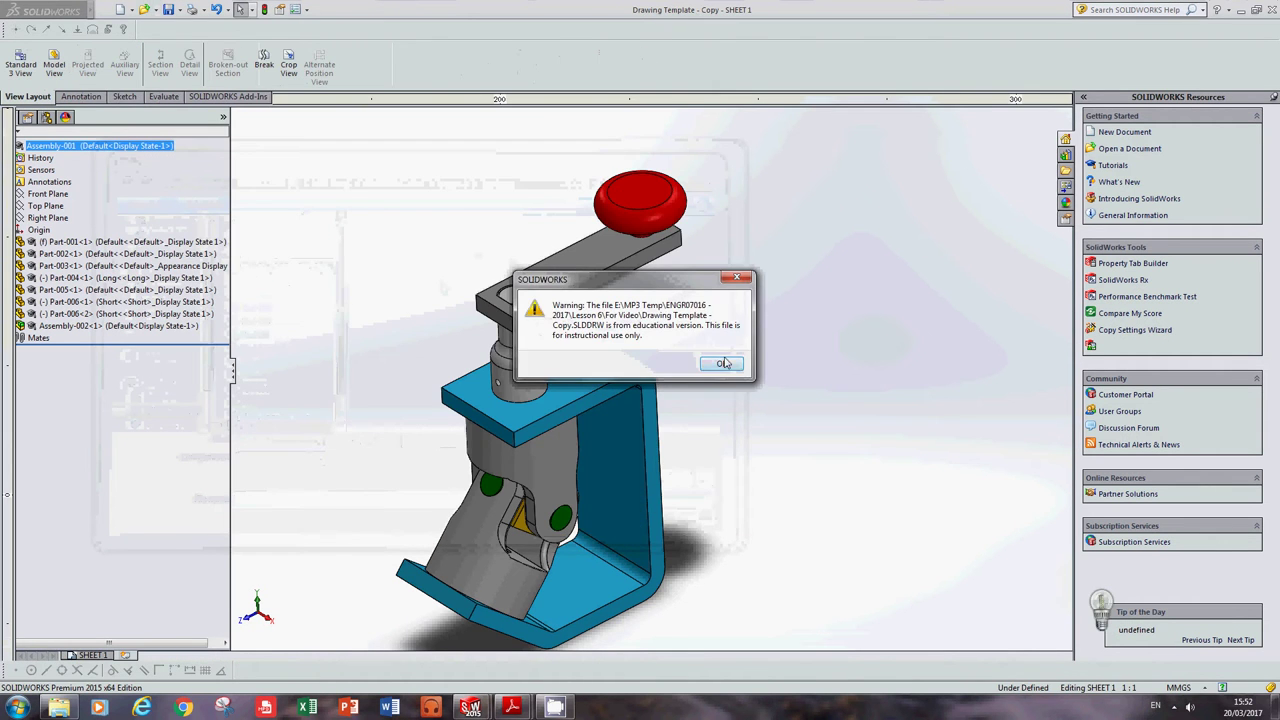
pyautogui.click(721, 363)
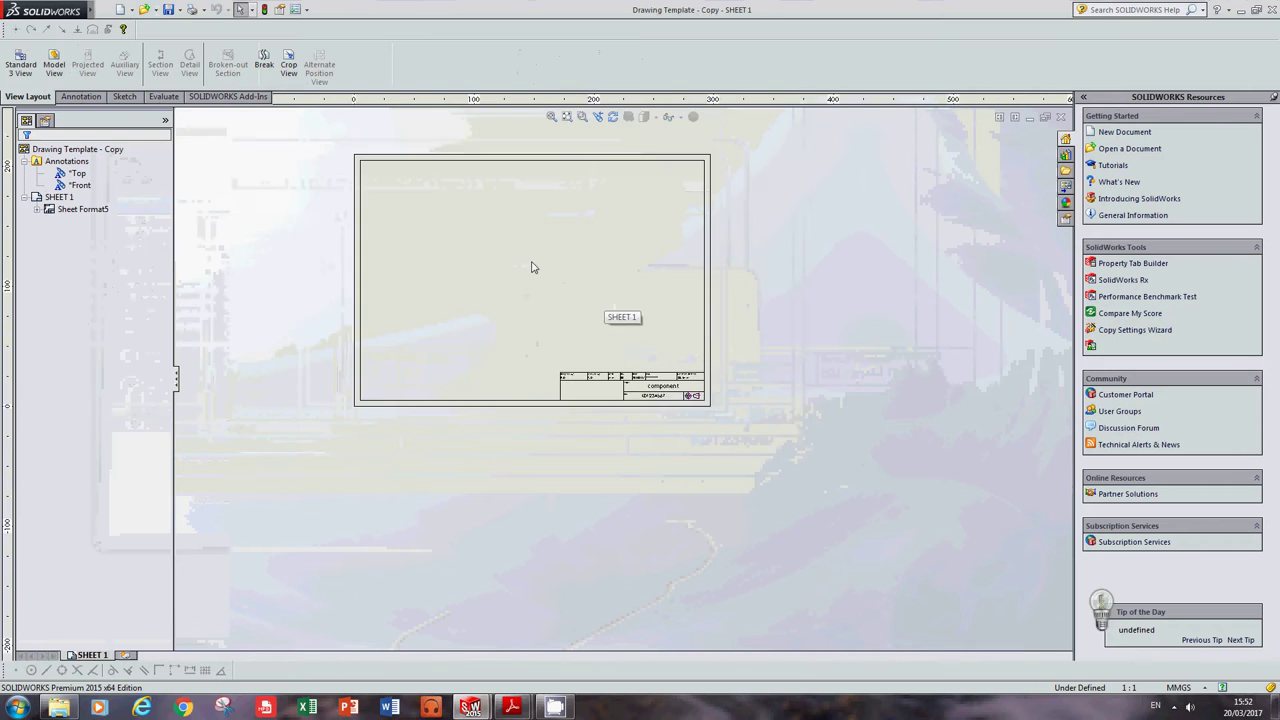
pyautogui.scroll(-1, 577, 438)
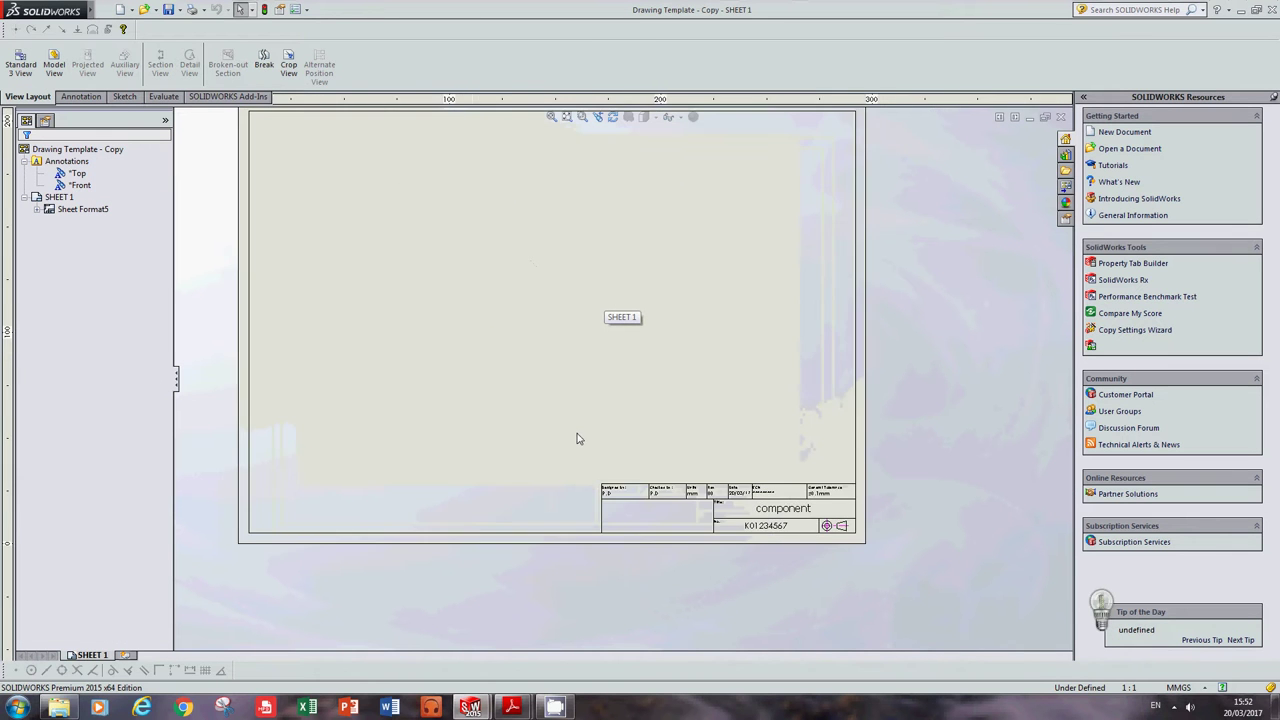
pyautogui.scroll(1, 548, 404)
pyautogui.scroll(-1, 497, 309)
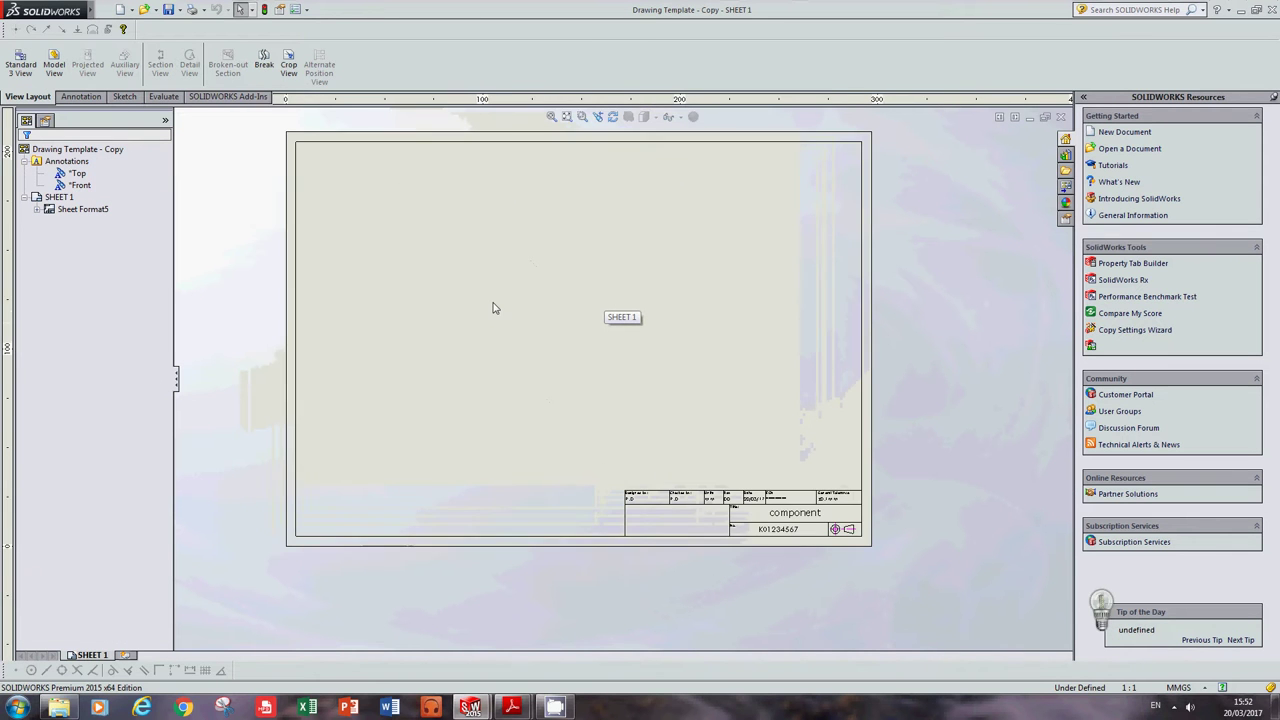
# Step: Start a model view of Assembly-001 in the front orientation with the Hidden Lines Removed display style
pyautogui.click(55, 66)
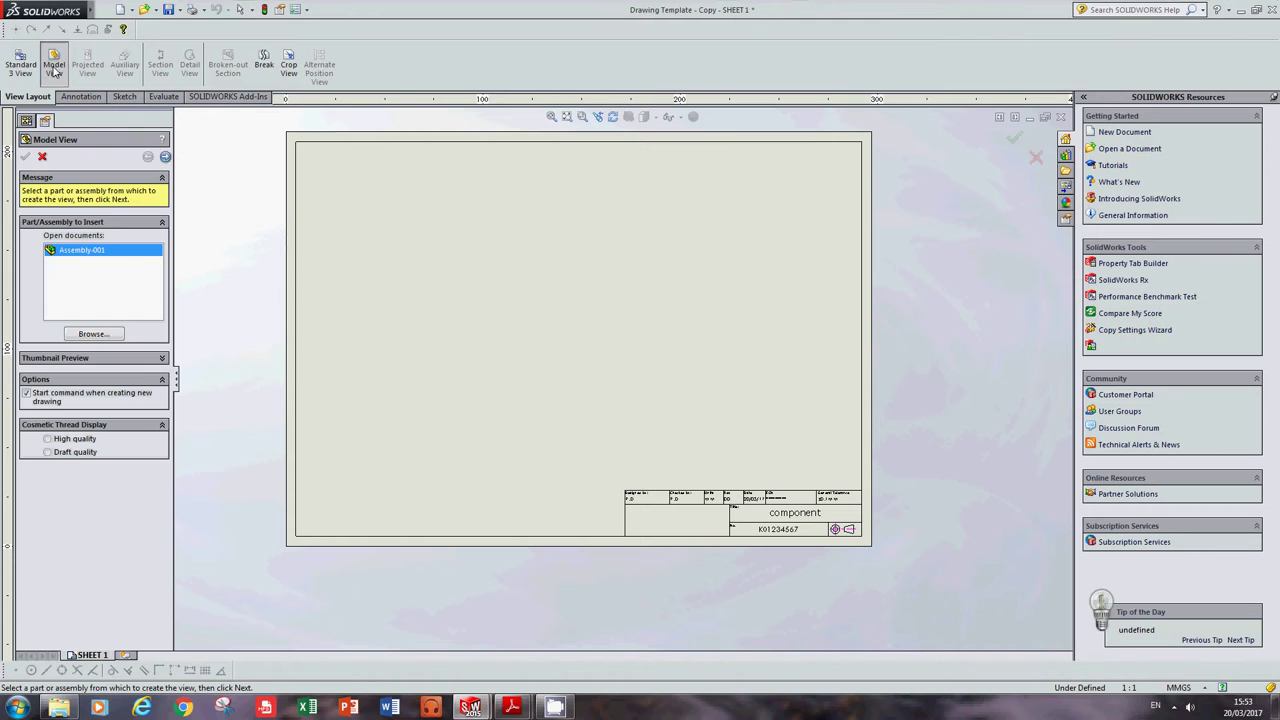
pyautogui.click(166, 157)
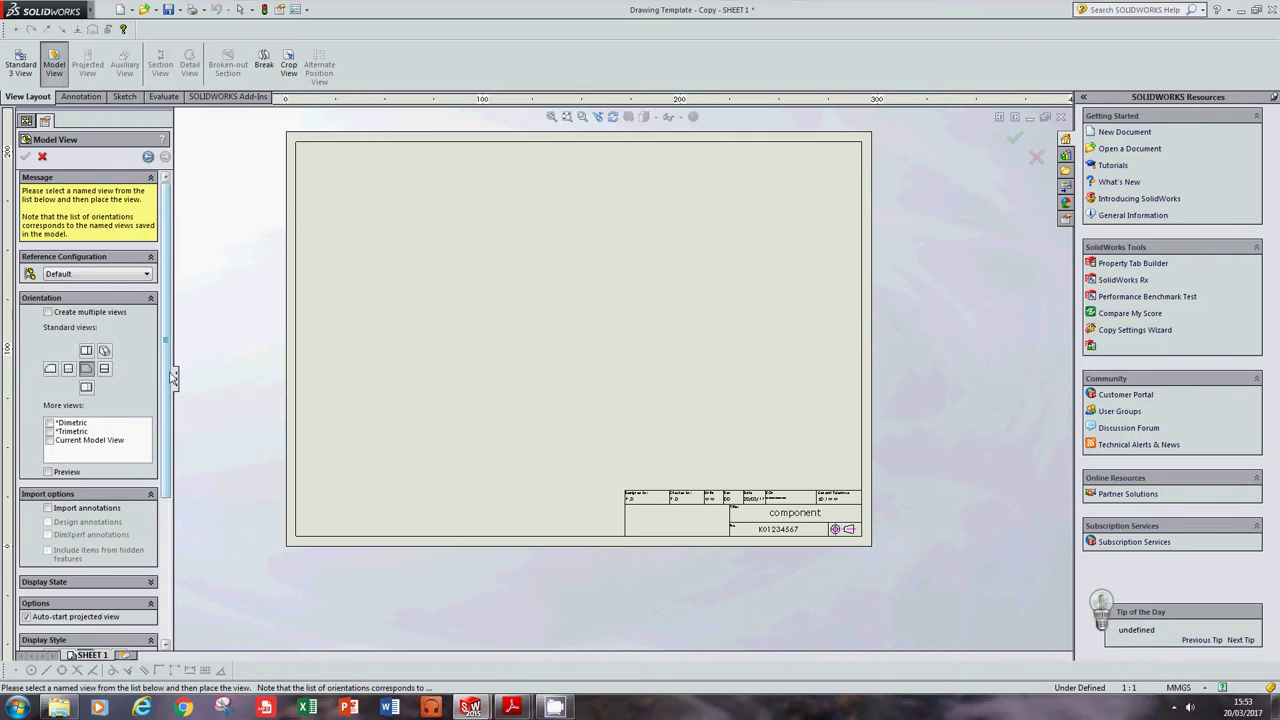
pyautogui.moveTo(166, 376); pyautogui.dragTo(161, 484)
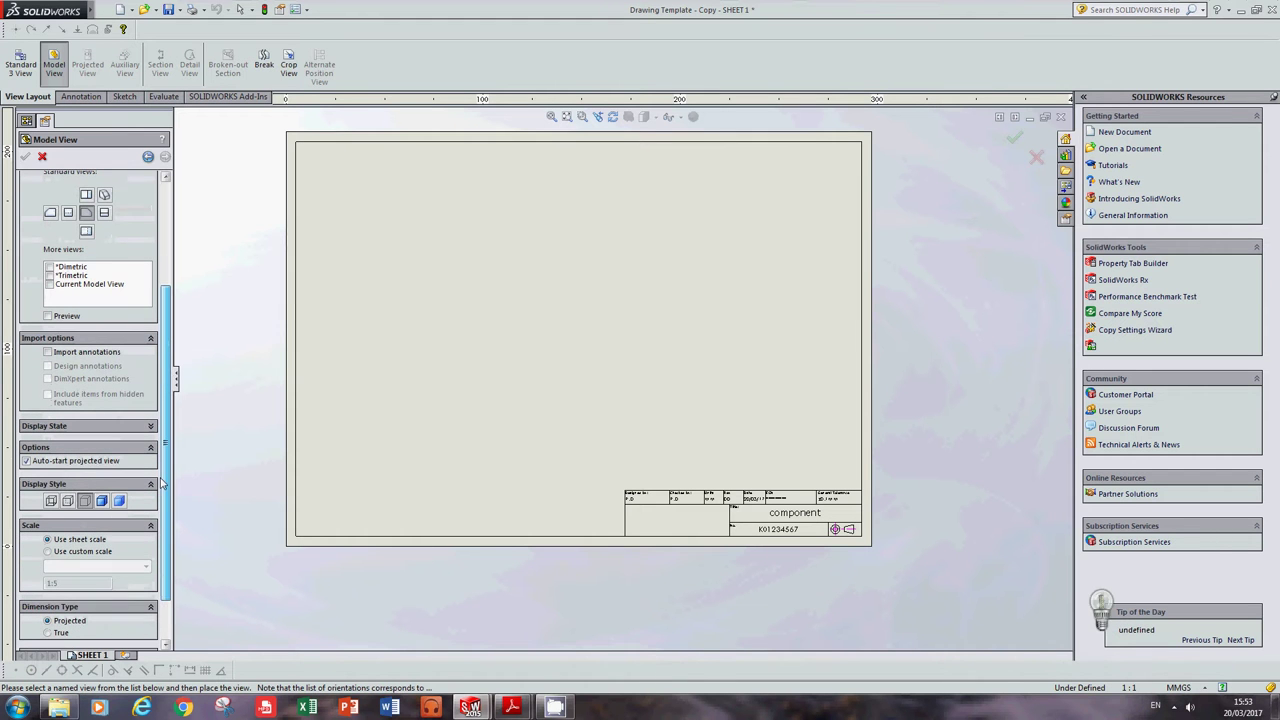
pyautogui.click(87, 213)
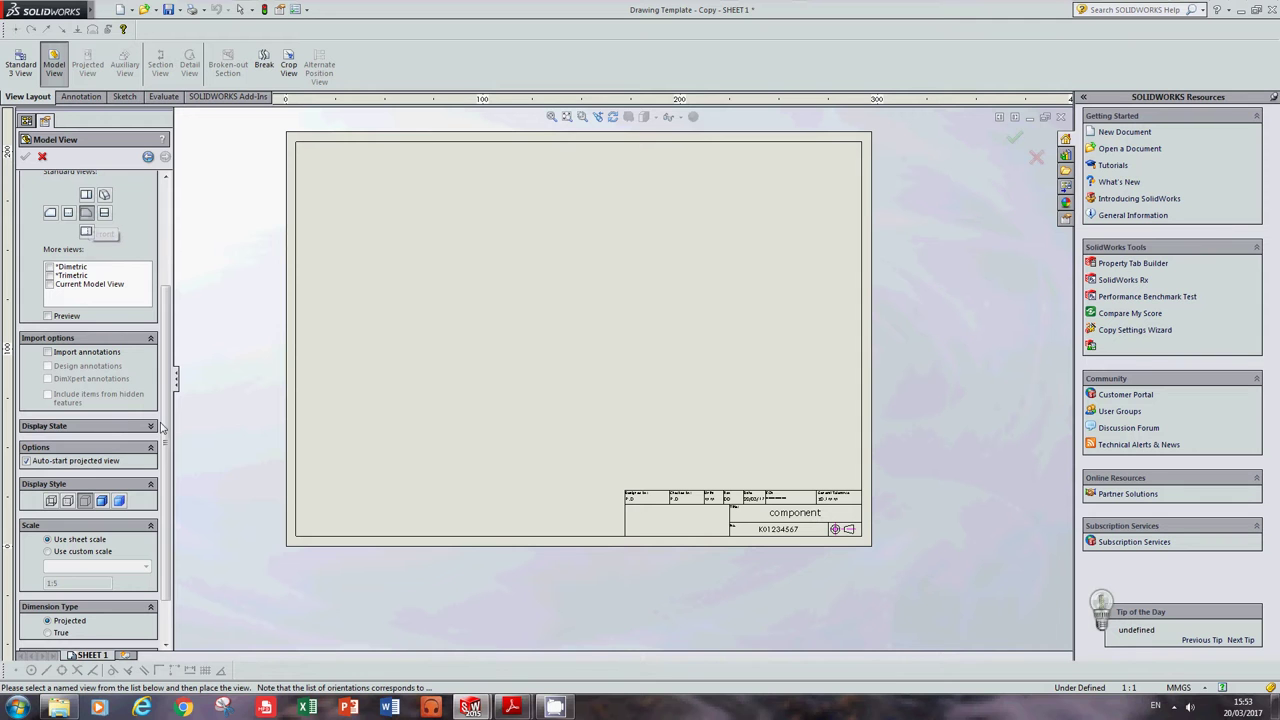
pyautogui.scroll(-2, 160, 428)
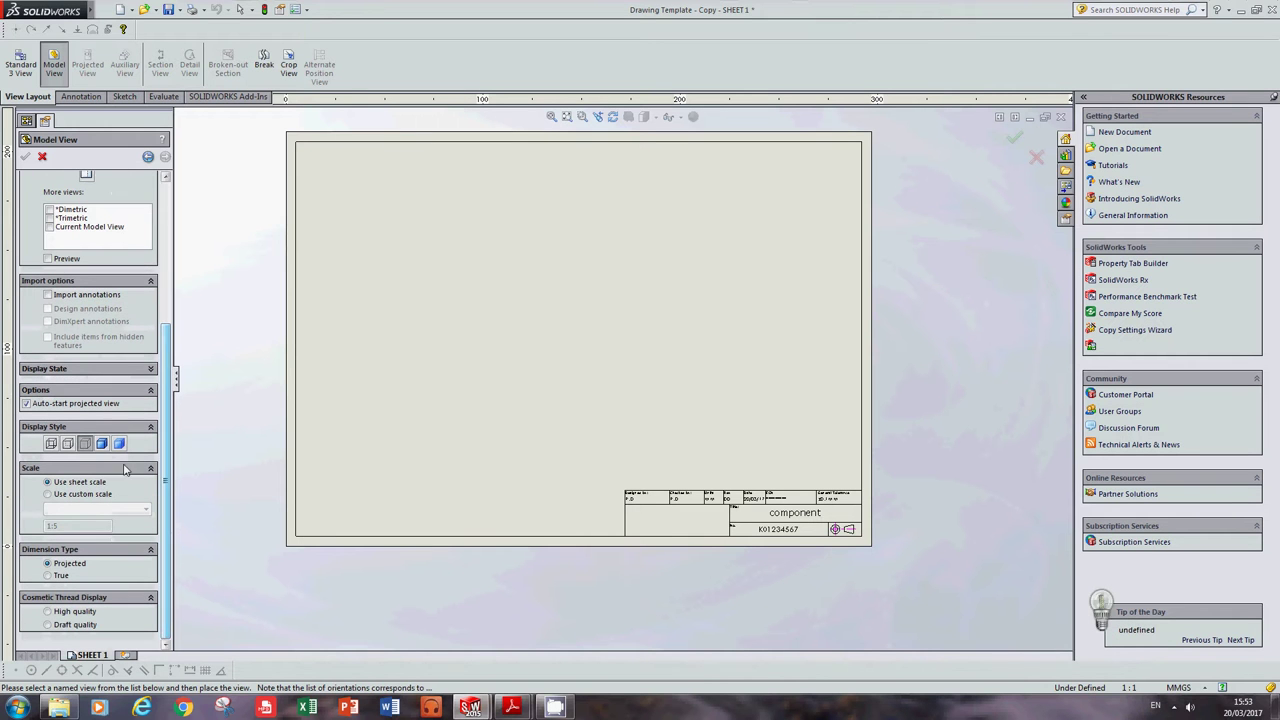
pyautogui.click(67, 444)
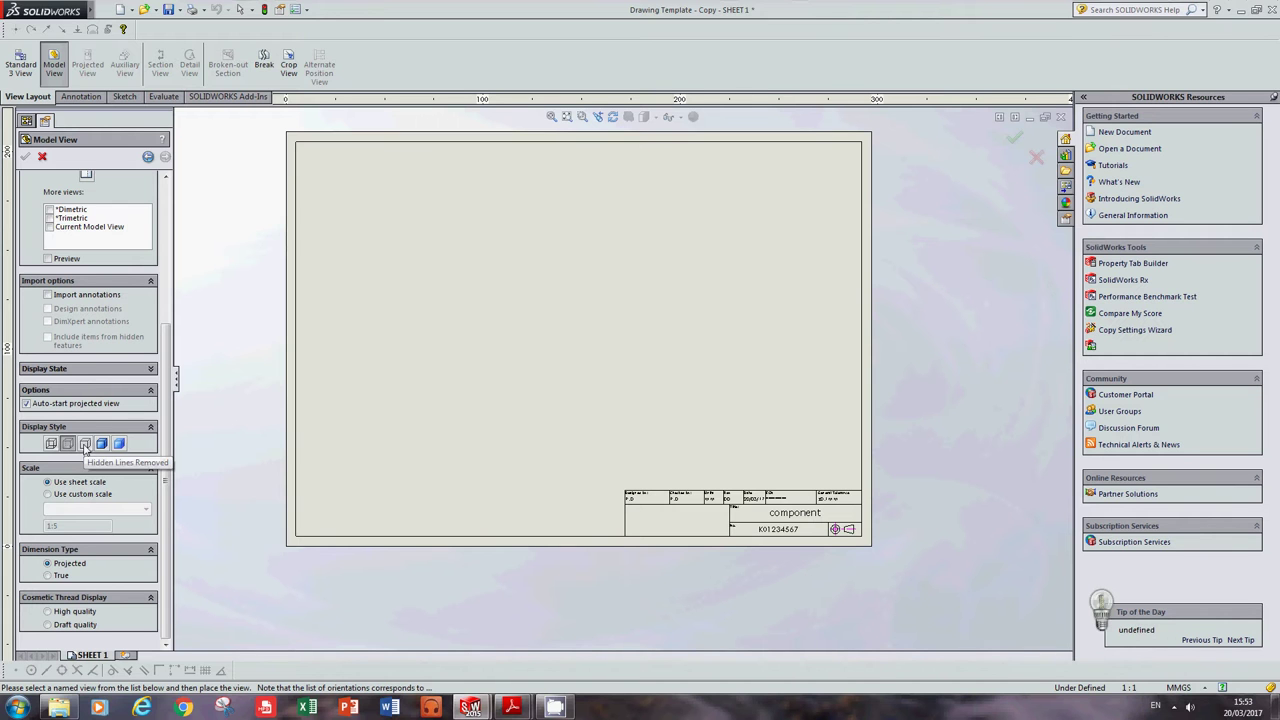
pyautogui.click(85, 444)
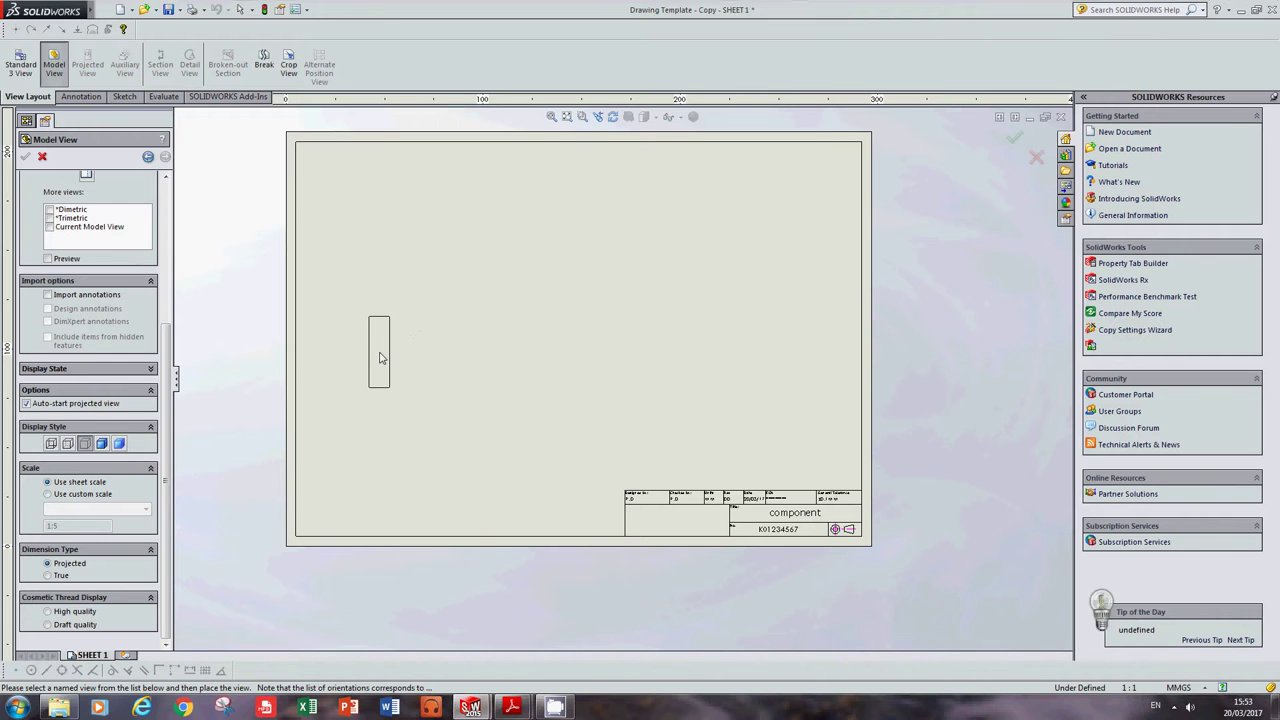
# Step: Set the view's custom scale to 1:1 and place it near the sheet's left border
pyautogui.click(74, 497)
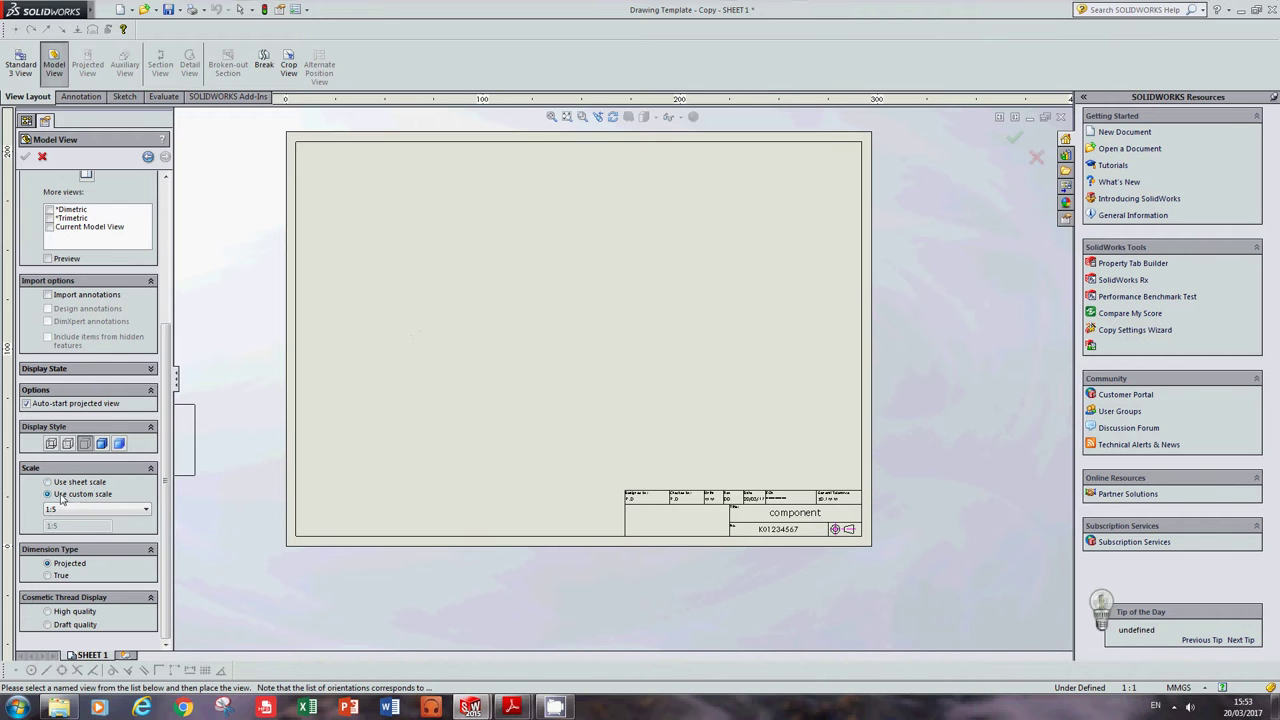
pyautogui.click(128, 509)
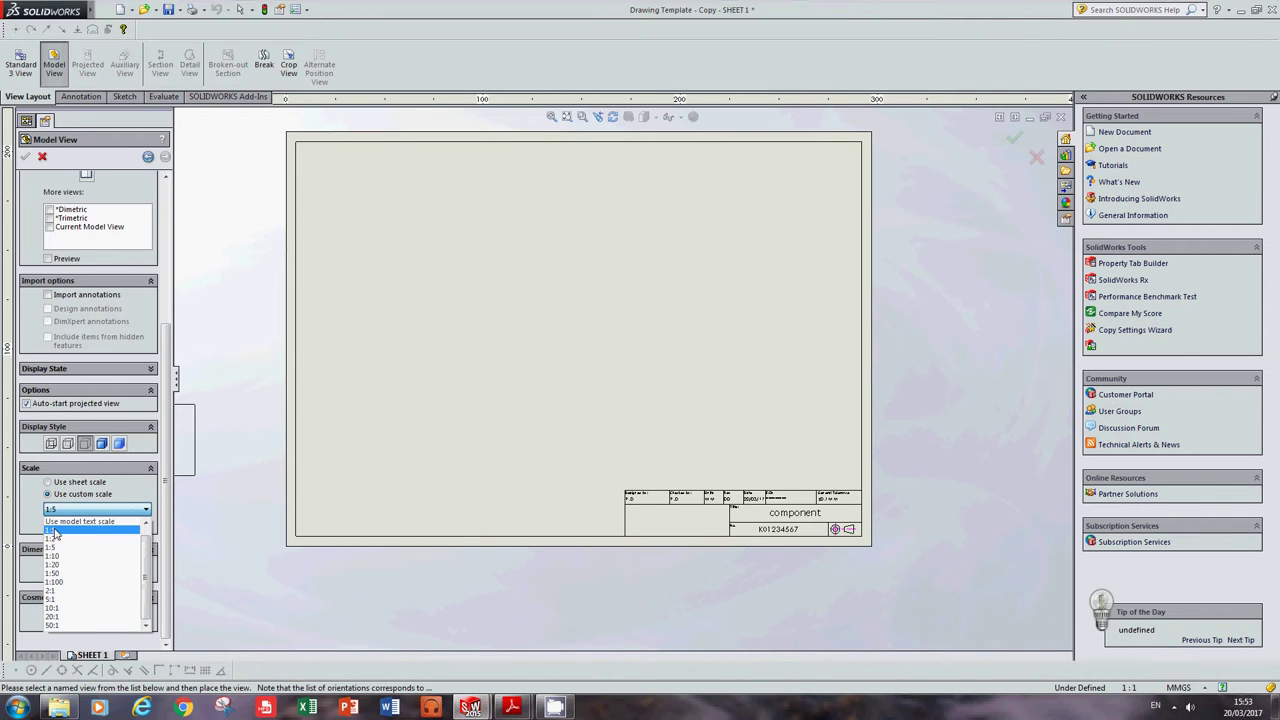
pyautogui.click(71, 530)
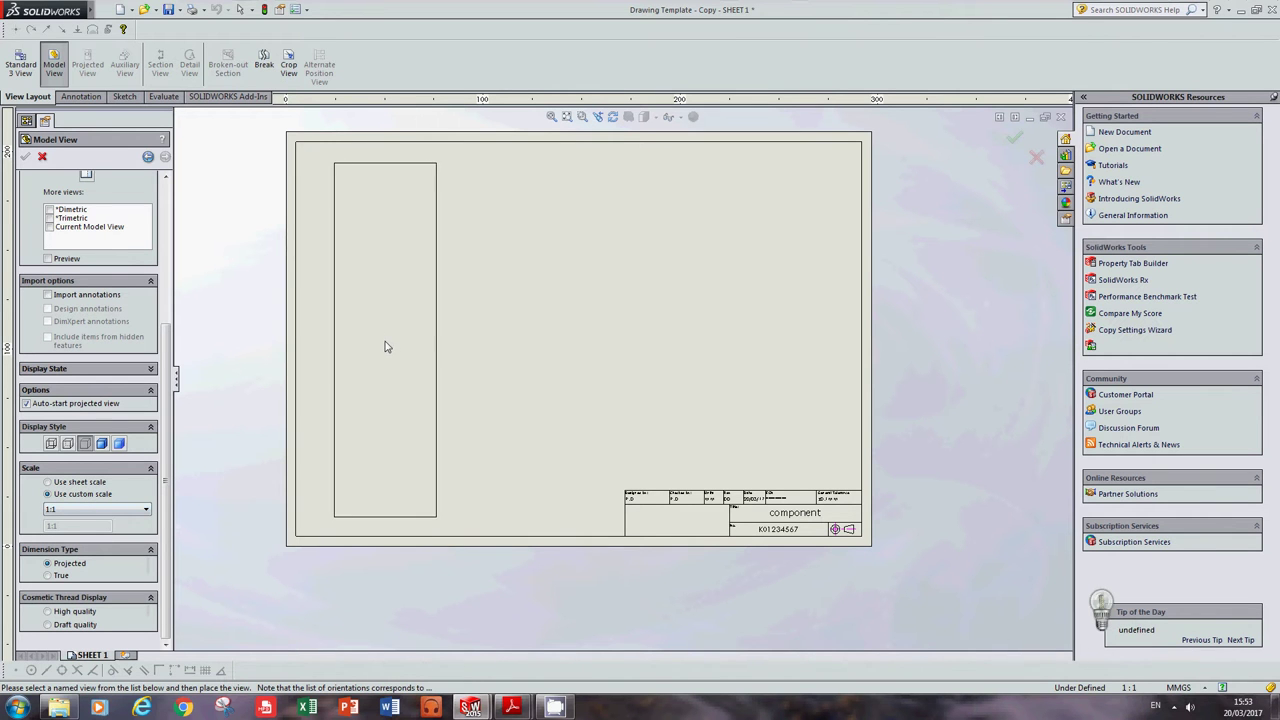
pyautogui.click(380, 346)
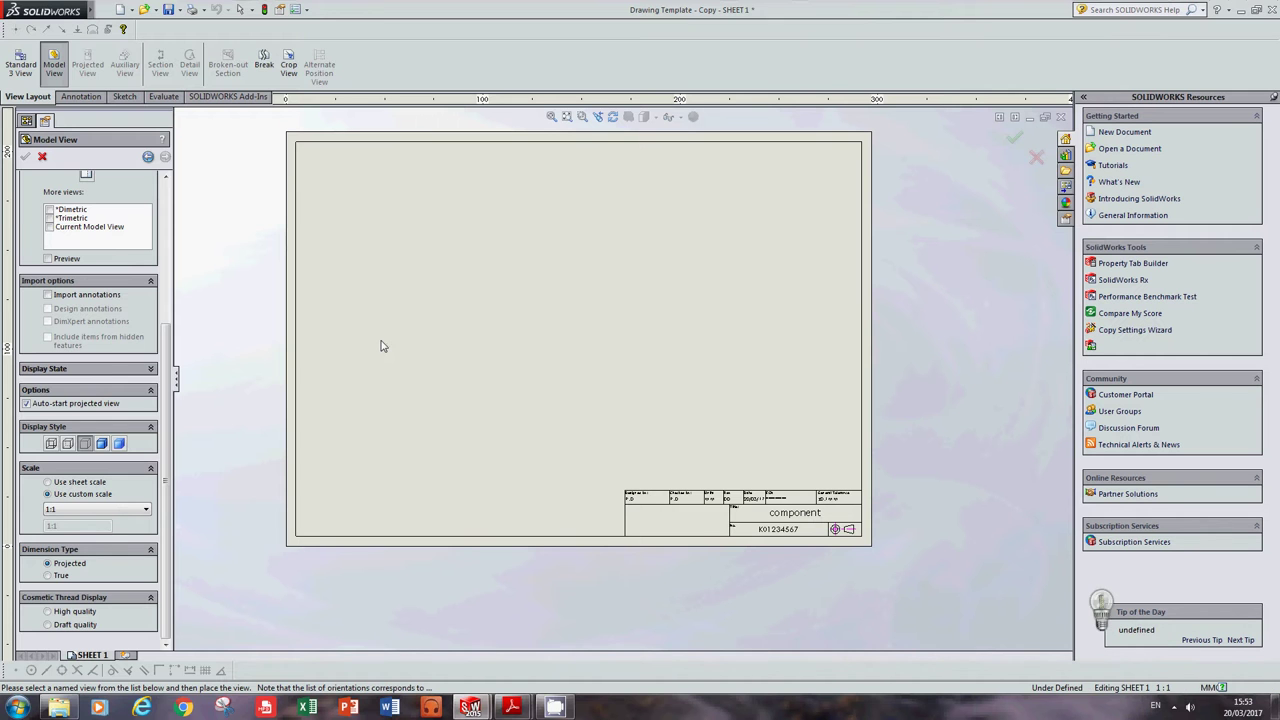
pyautogui.click(26, 158)
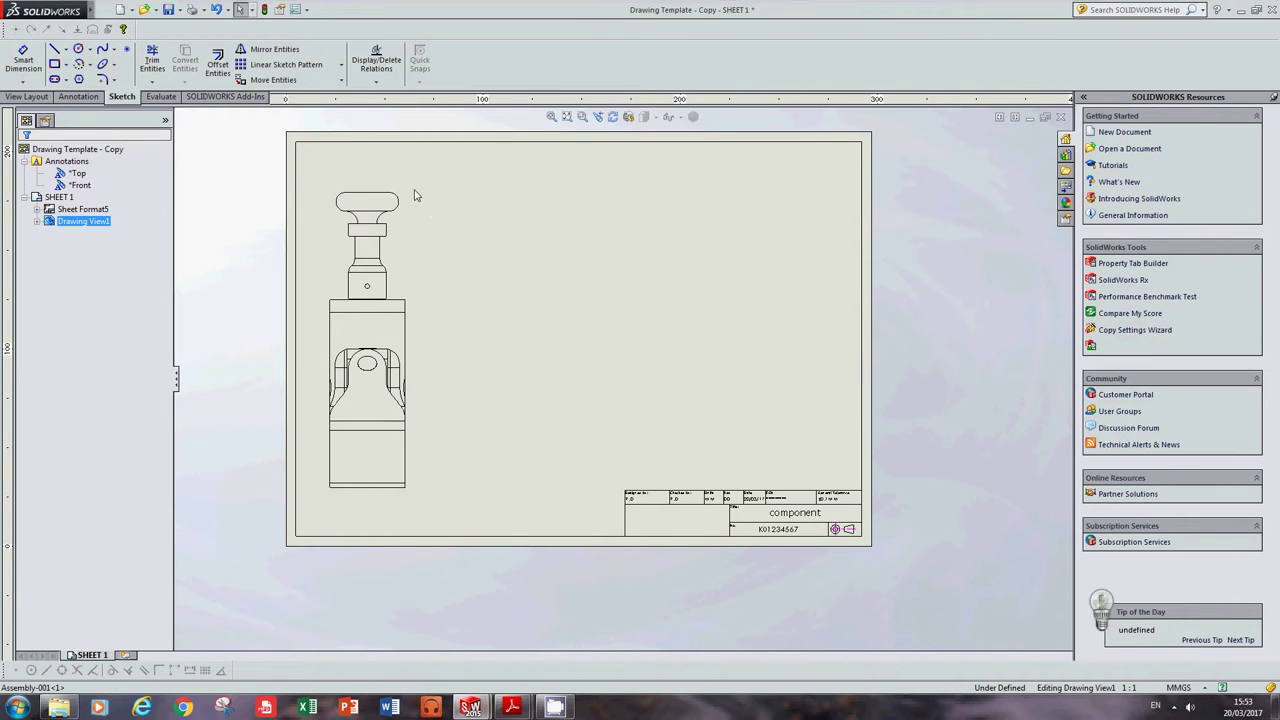
pyautogui.moveTo(416, 195); pyautogui.dragTo(409, 197)
# Step: Check the view layout in the Video Drawing Template PDF in Adobe Reader, and return to the SolidWorks drawing
pyautogui.moveTo(512, 707)
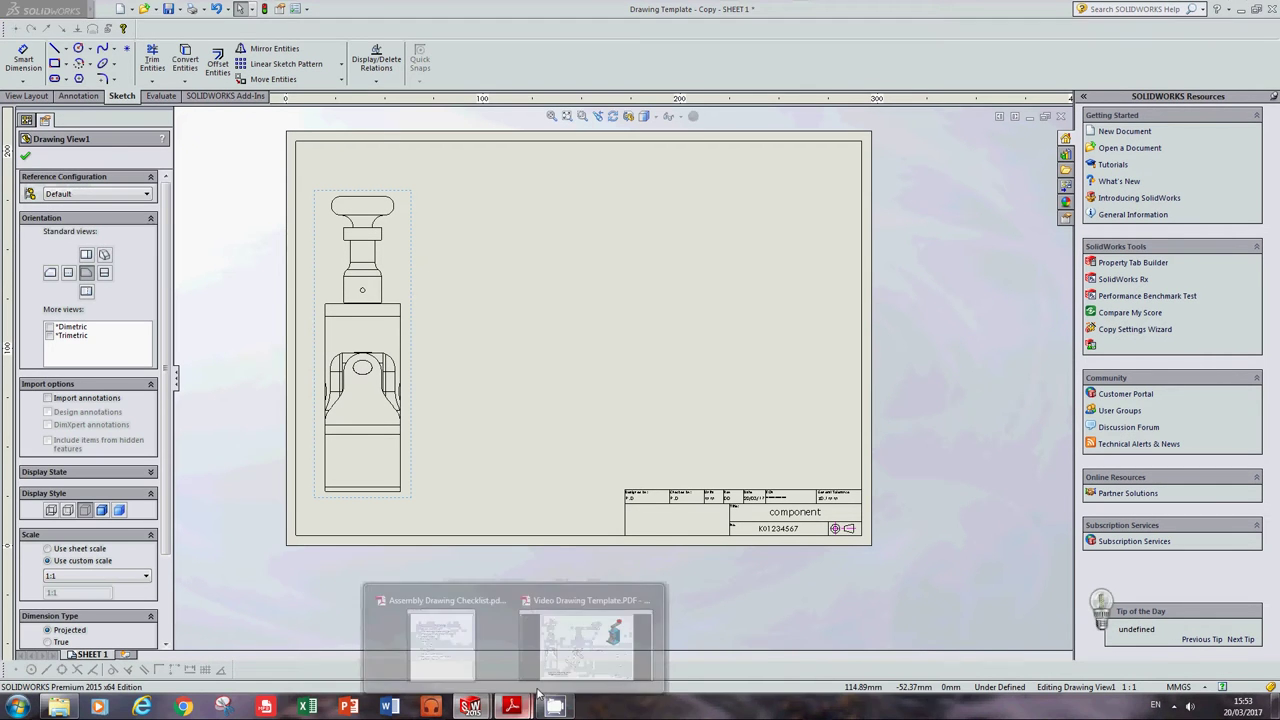
pyautogui.click(560, 620)
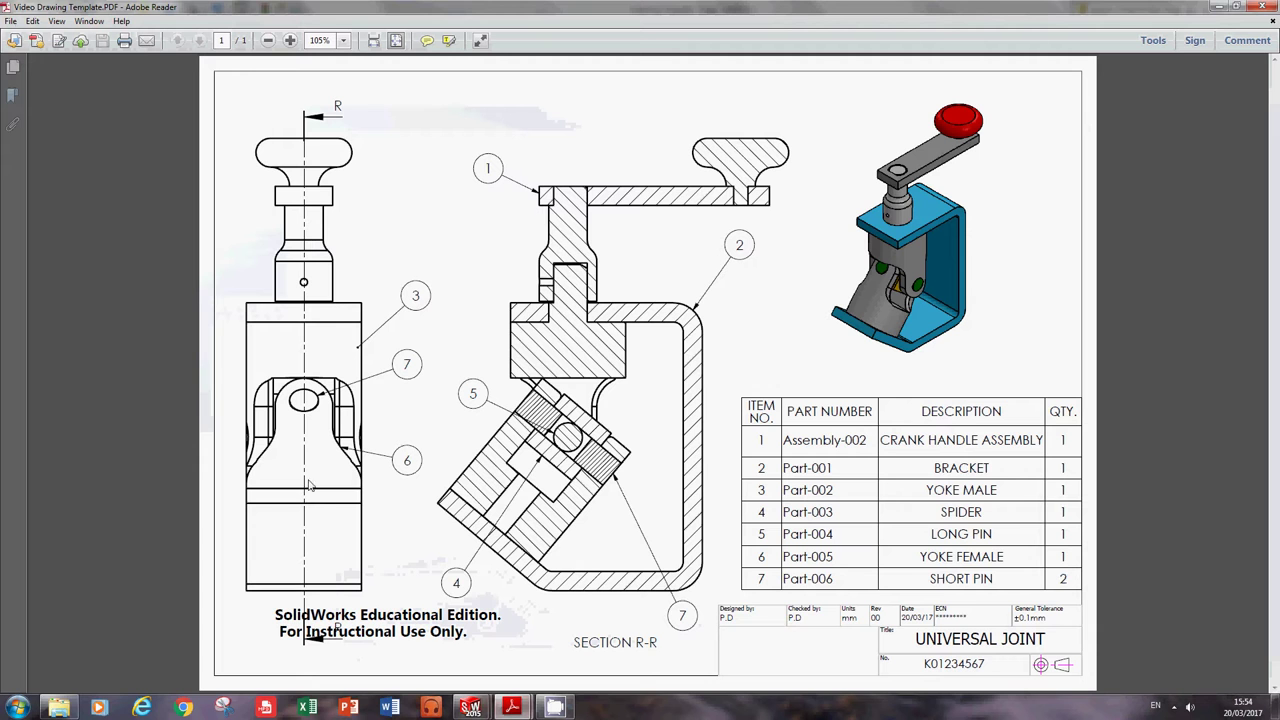
pyautogui.moveTo(470, 707)
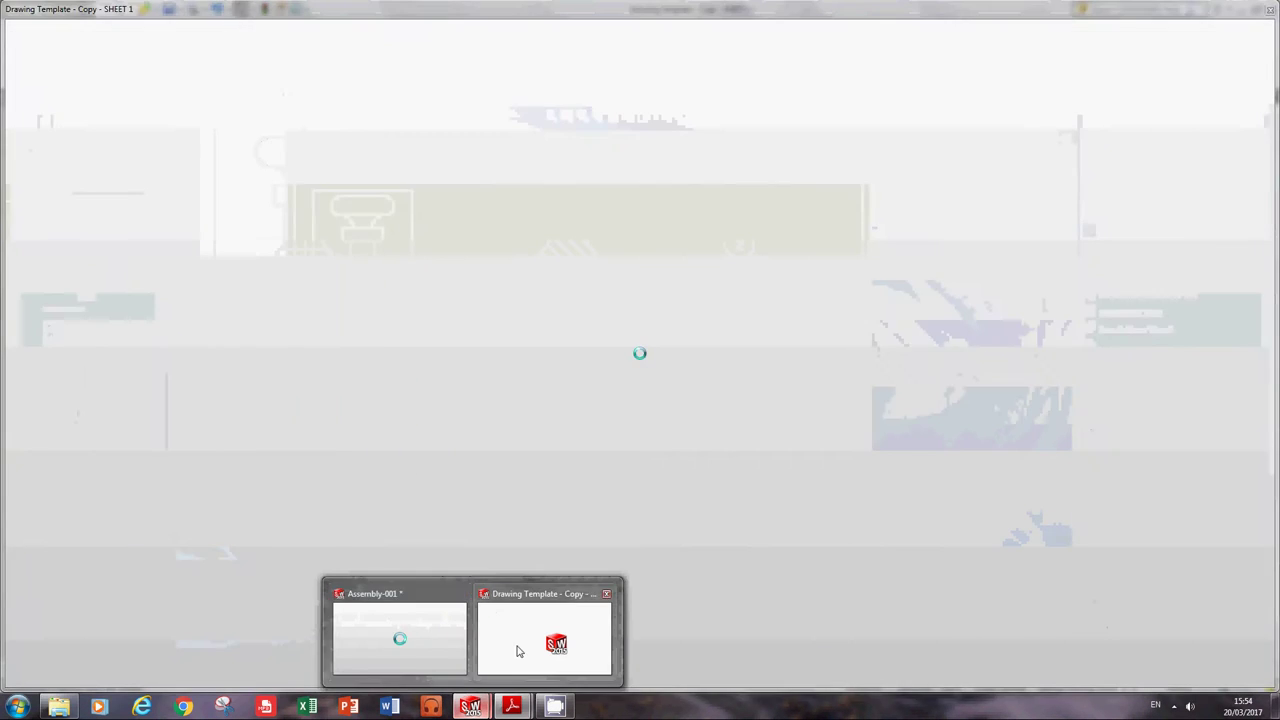
pyautogui.click(517, 645)
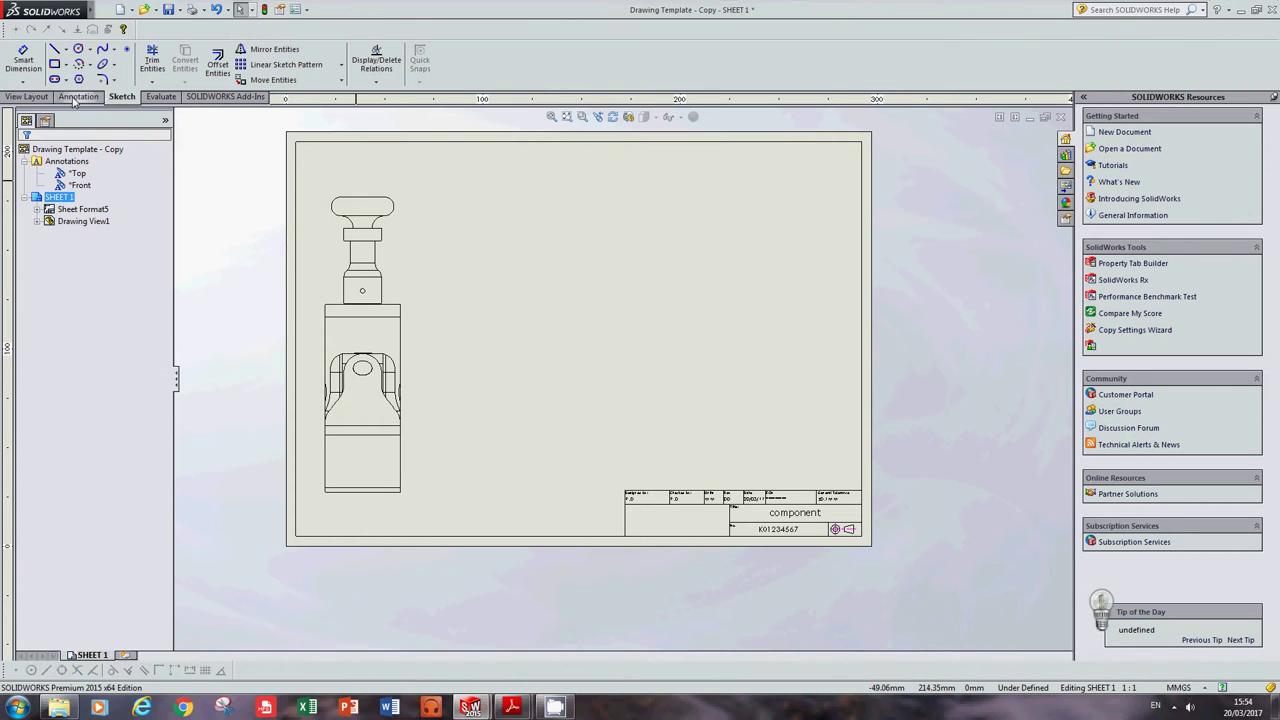
# Step: Create a full section view from a vertical cutting line through the middle of the front view and place it to the right
pyautogui.click(29, 96)
pyautogui.click(160, 62)
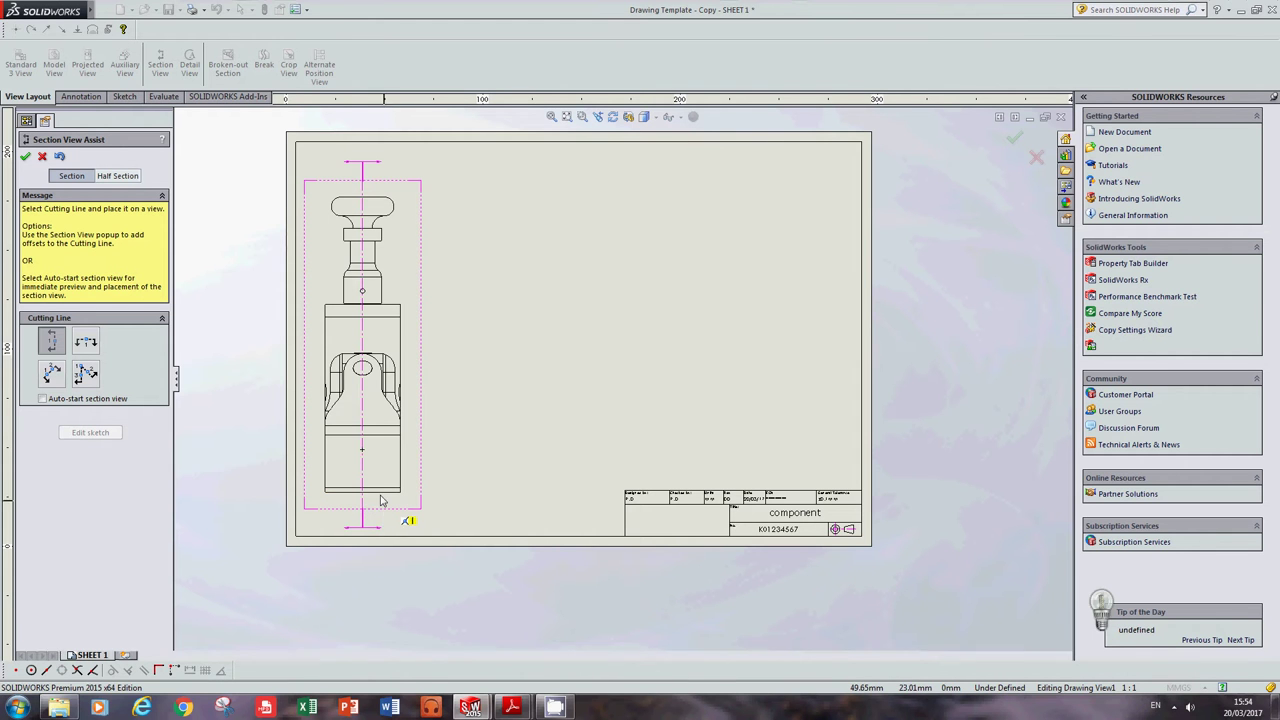
pyautogui.scroll(-1, 365, 497)
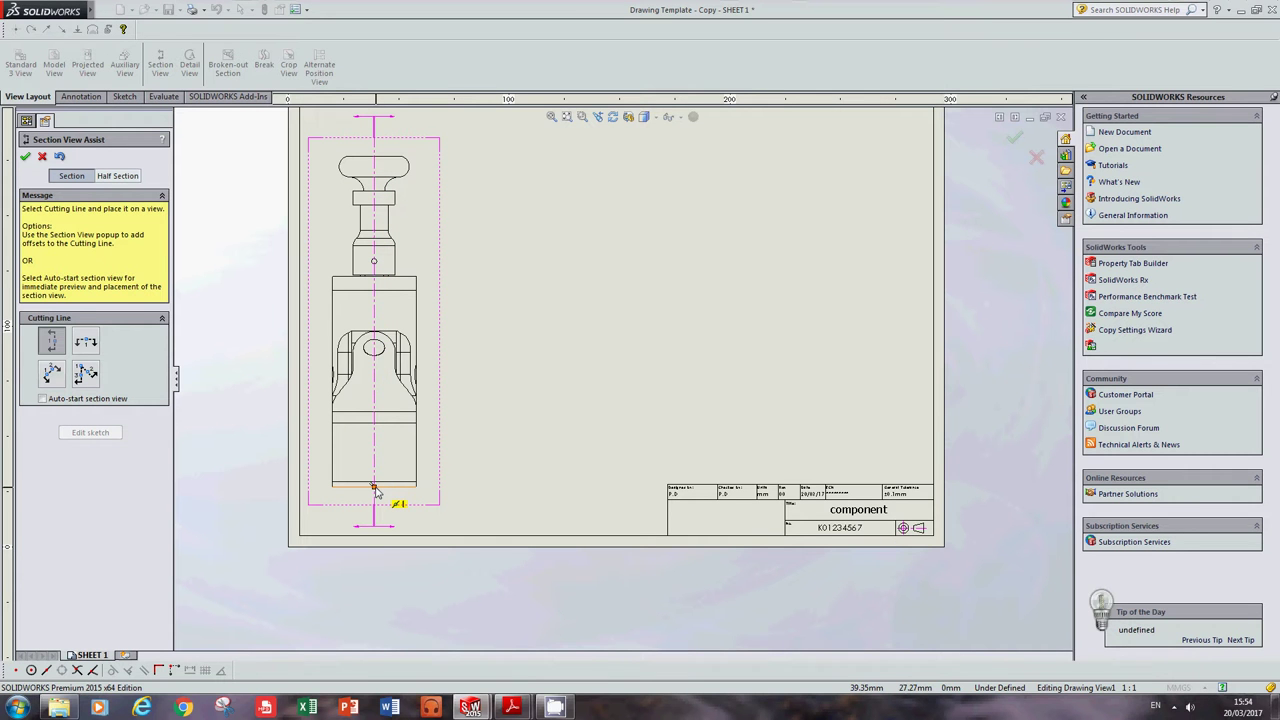
pyautogui.click(375, 488)
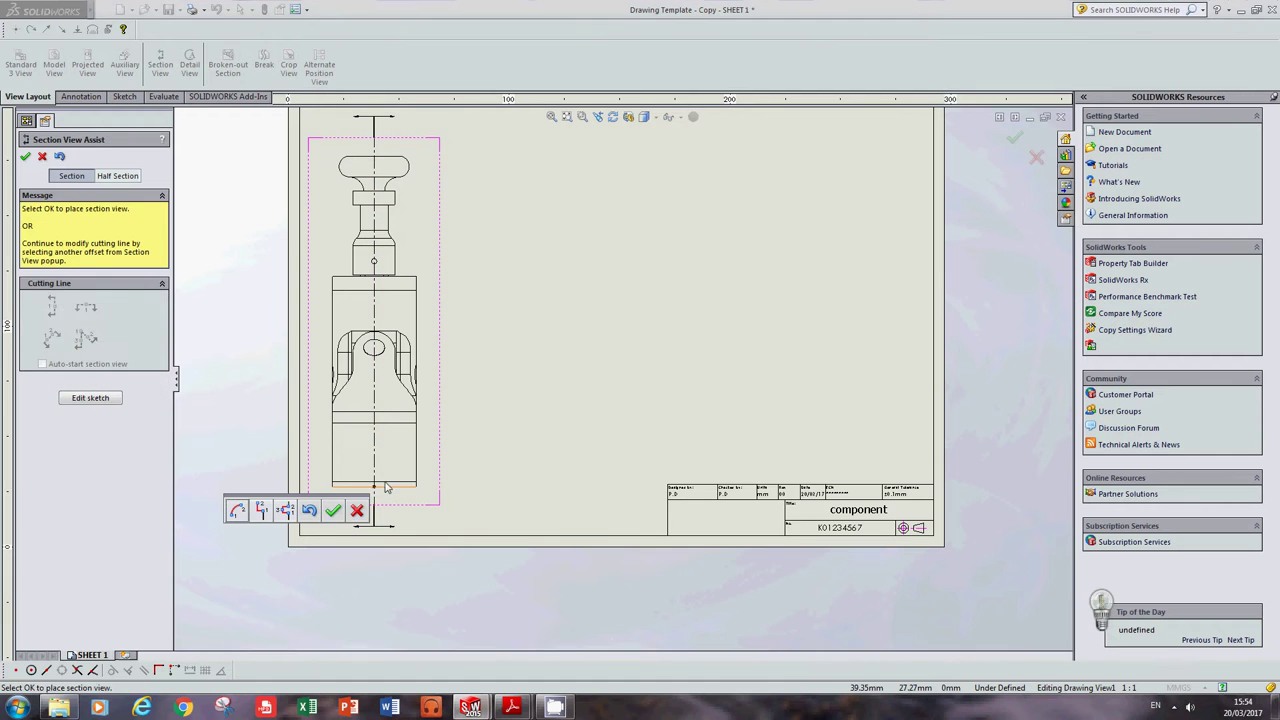
pyautogui.click(335, 512)
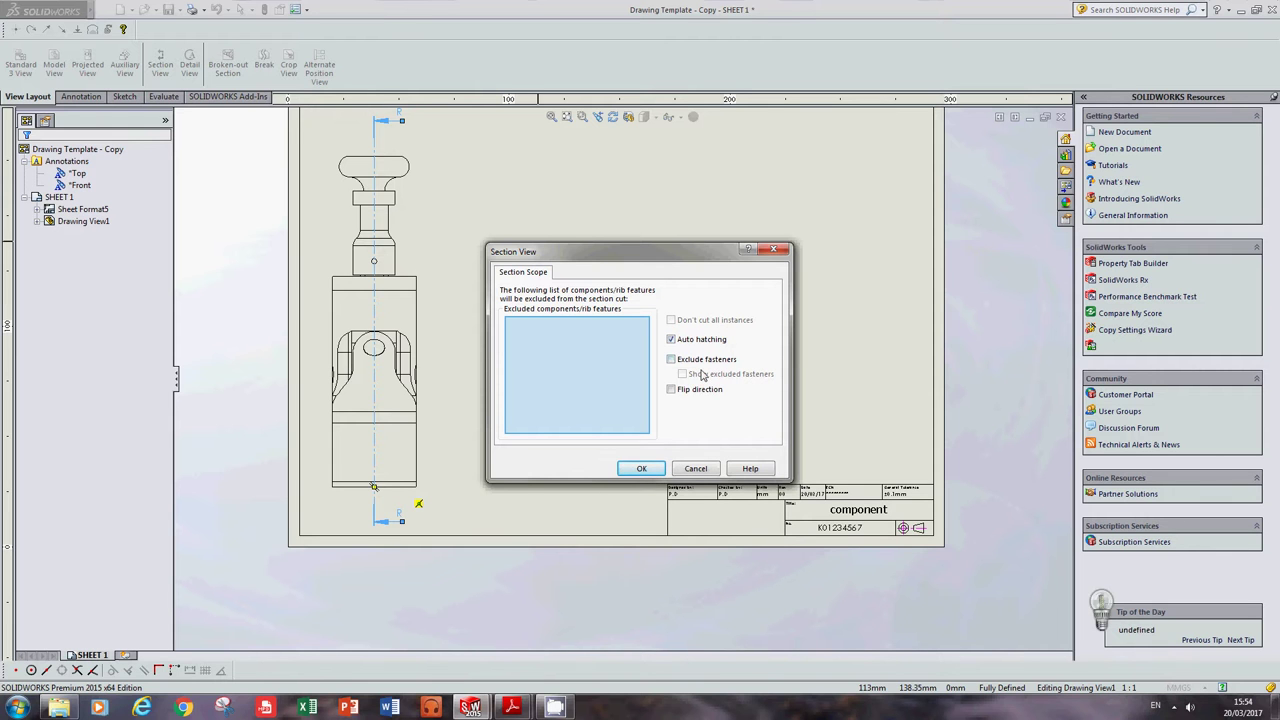
pyautogui.click(645, 468)
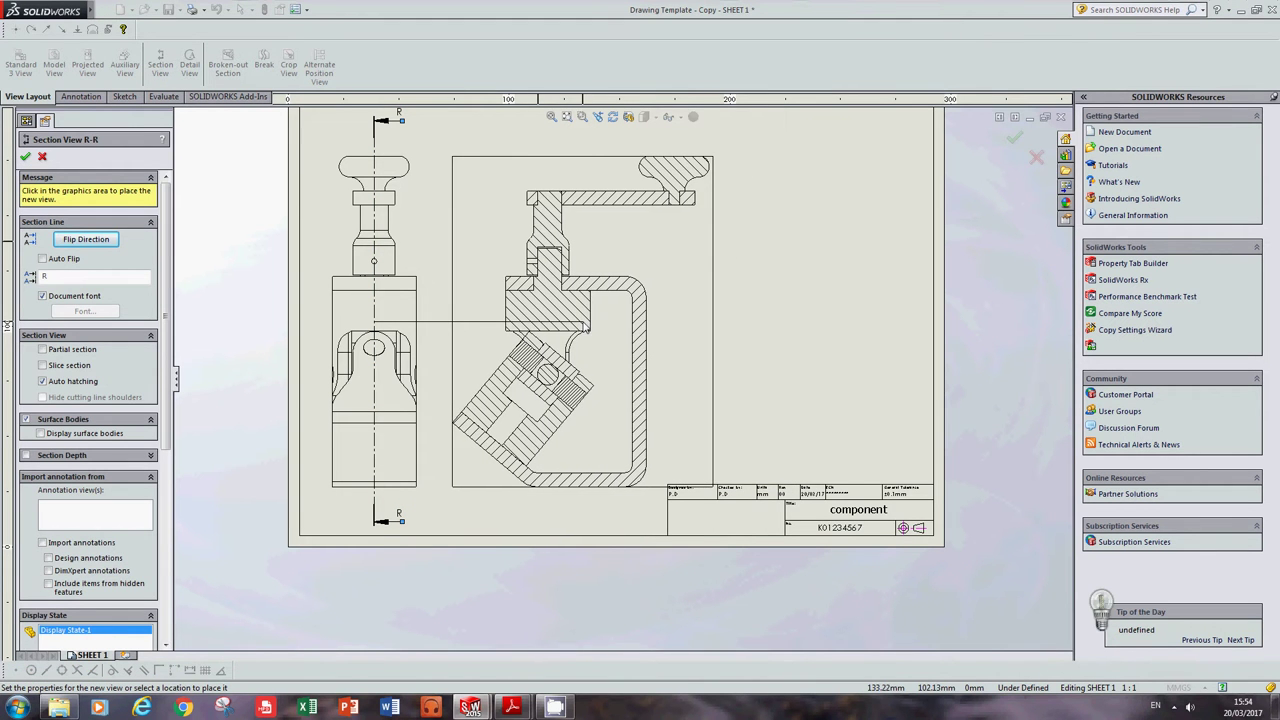
pyautogui.click(585, 326)
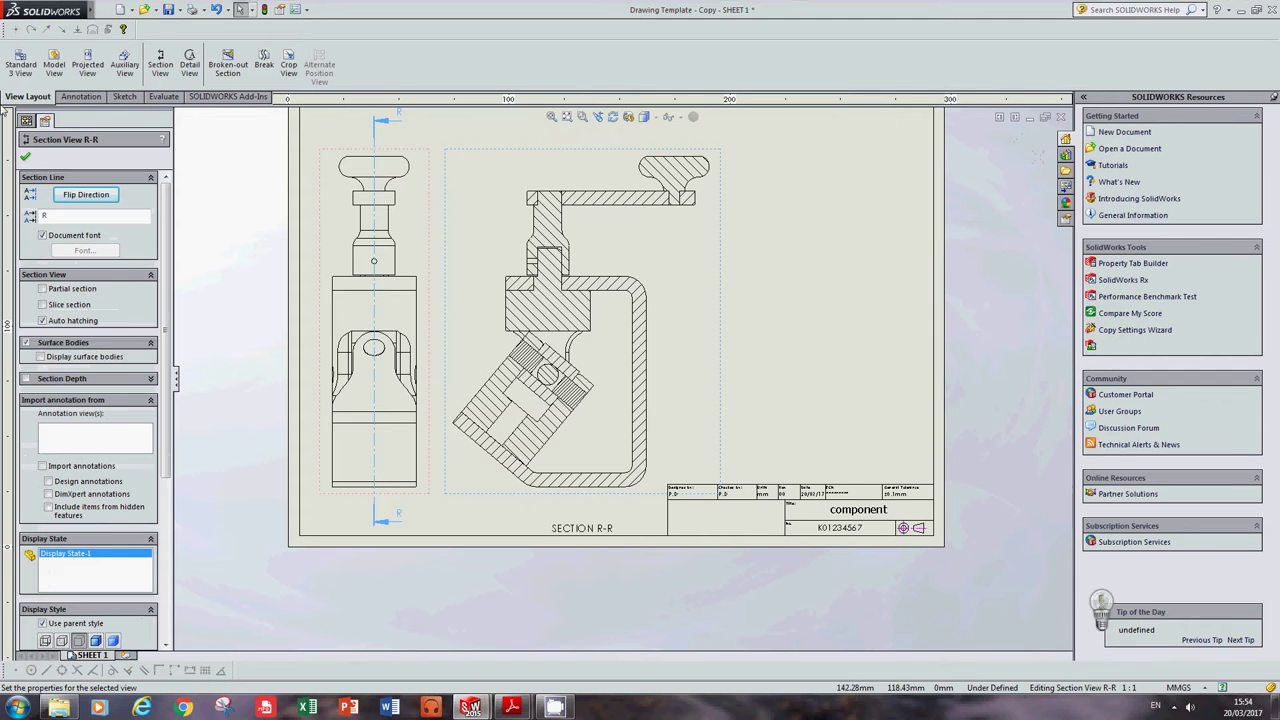
pyautogui.click(25, 156)
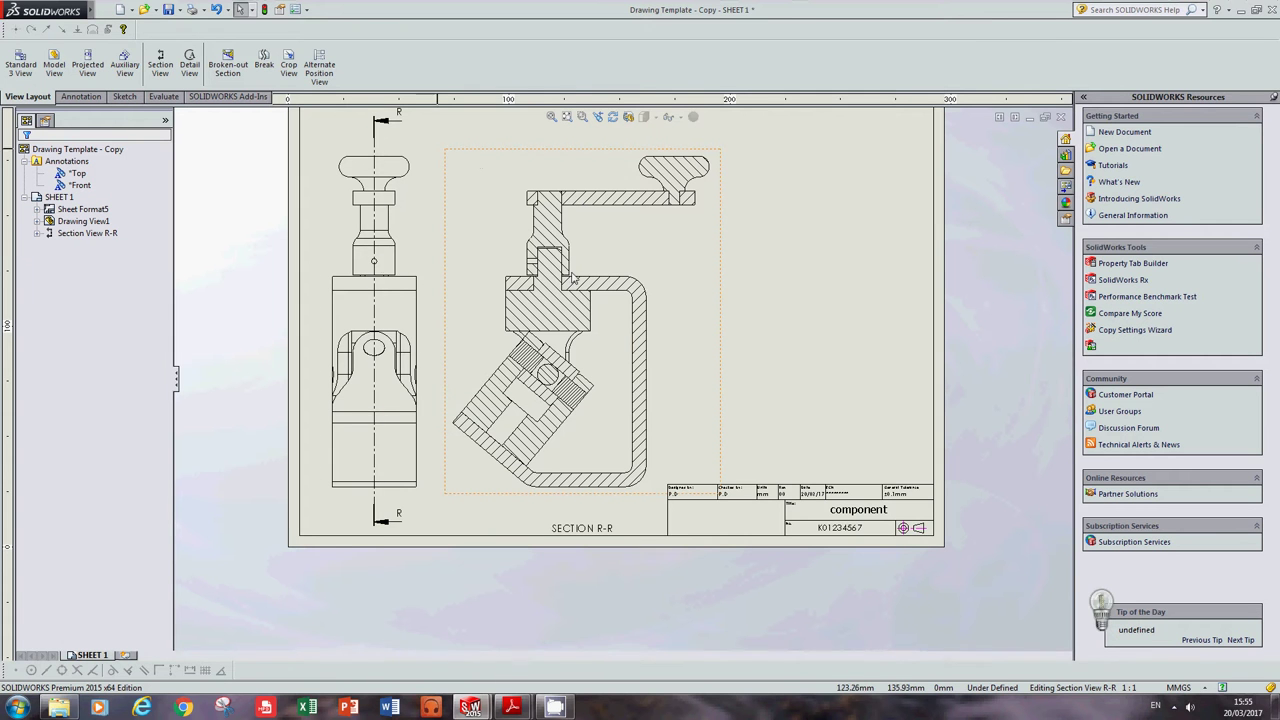
# Step: Move the SECTION R-R label up and slightly left so it sits just beneath the section view
pyautogui.scroll(1, 575, 285)
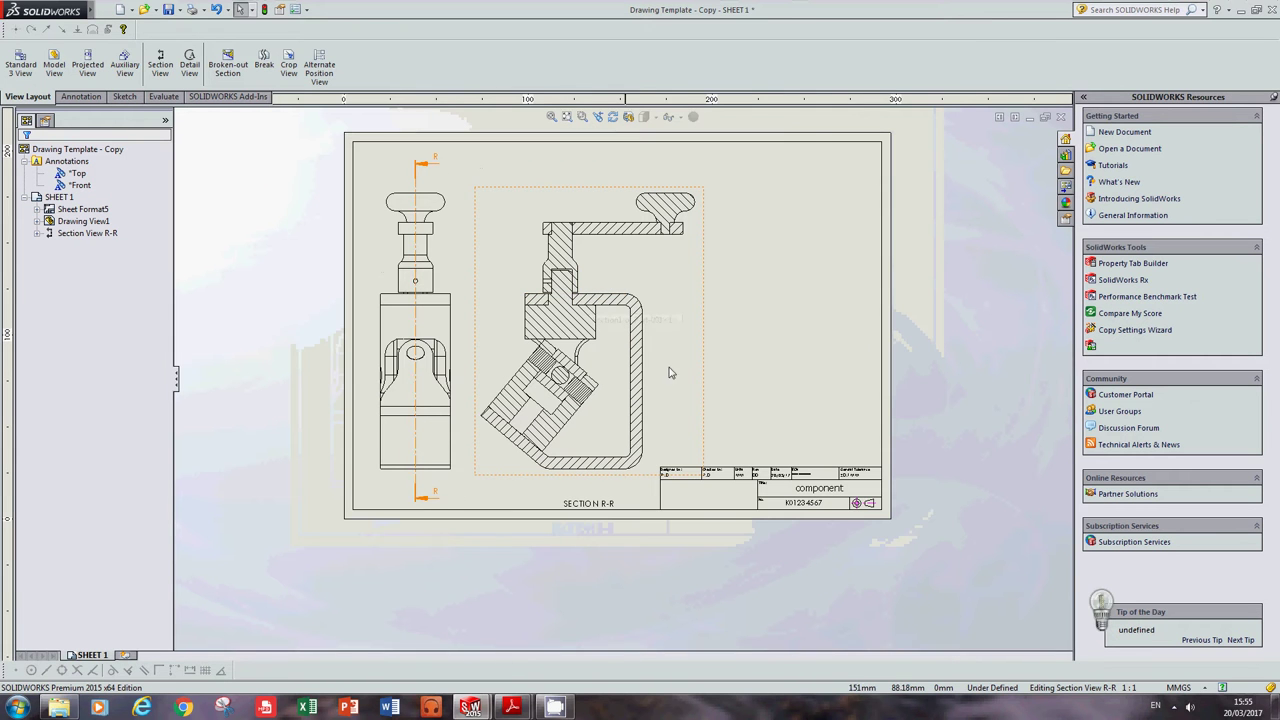
pyautogui.scroll(-1, 720, 370)
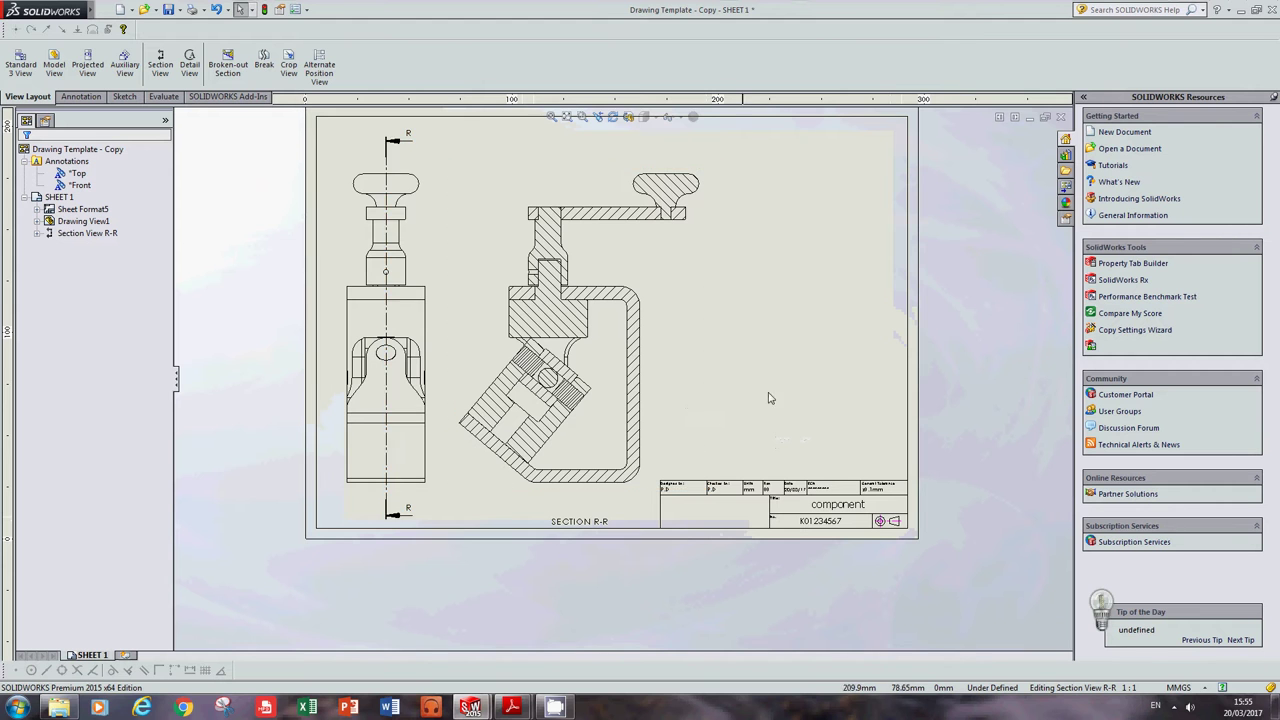
pyautogui.scroll(-1, 597, 520)
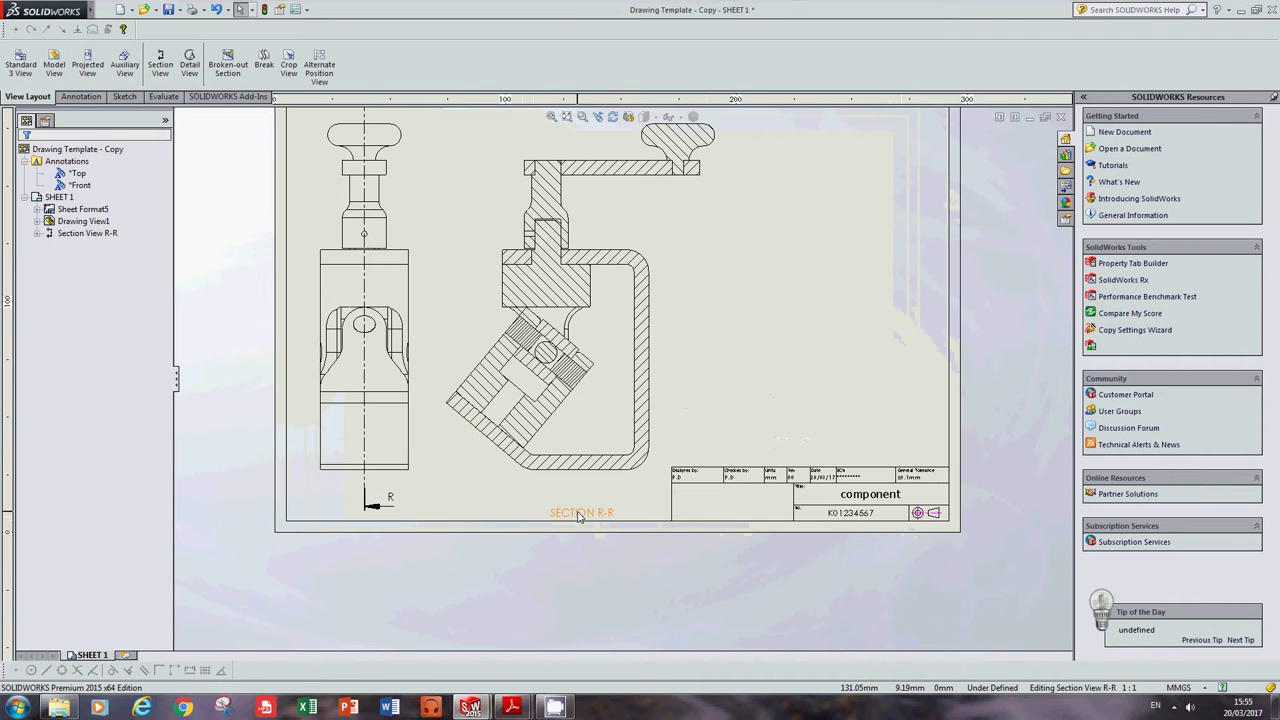
pyautogui.moveTo(597, 516); pyautogui.dragTo(569, 493)
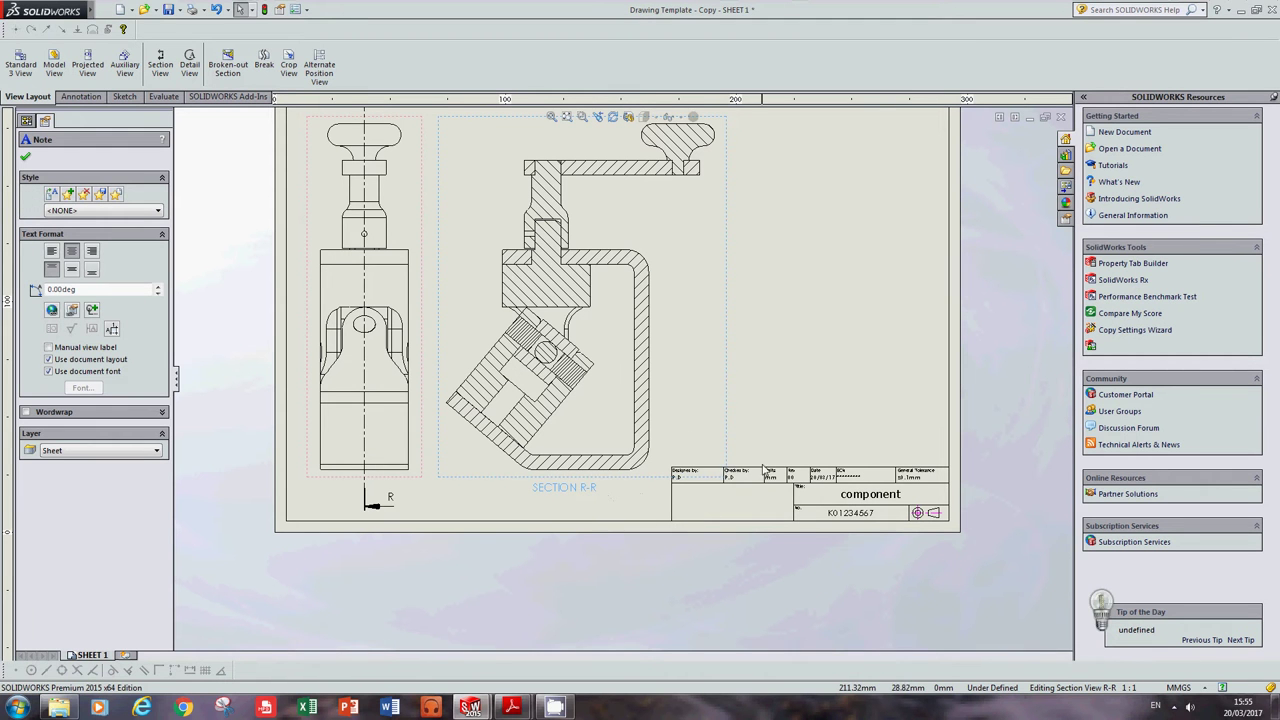
pyautogui.press('z')
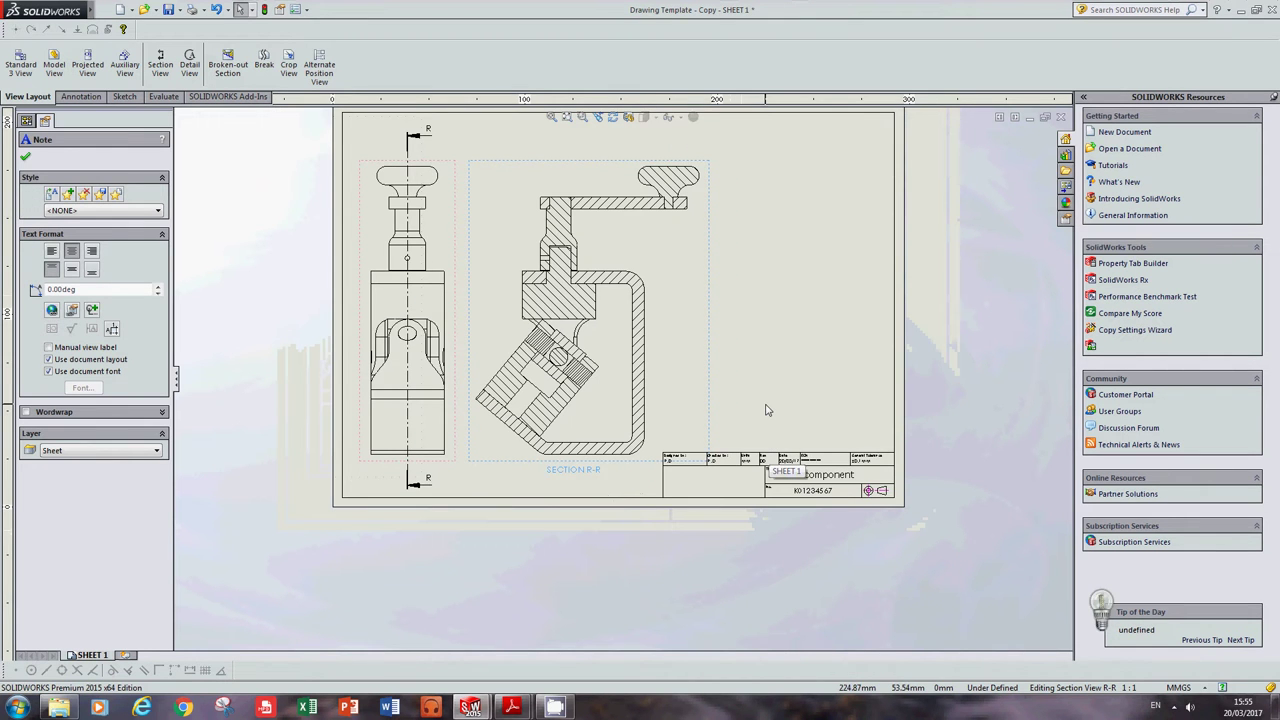
pyautogui.press('z')
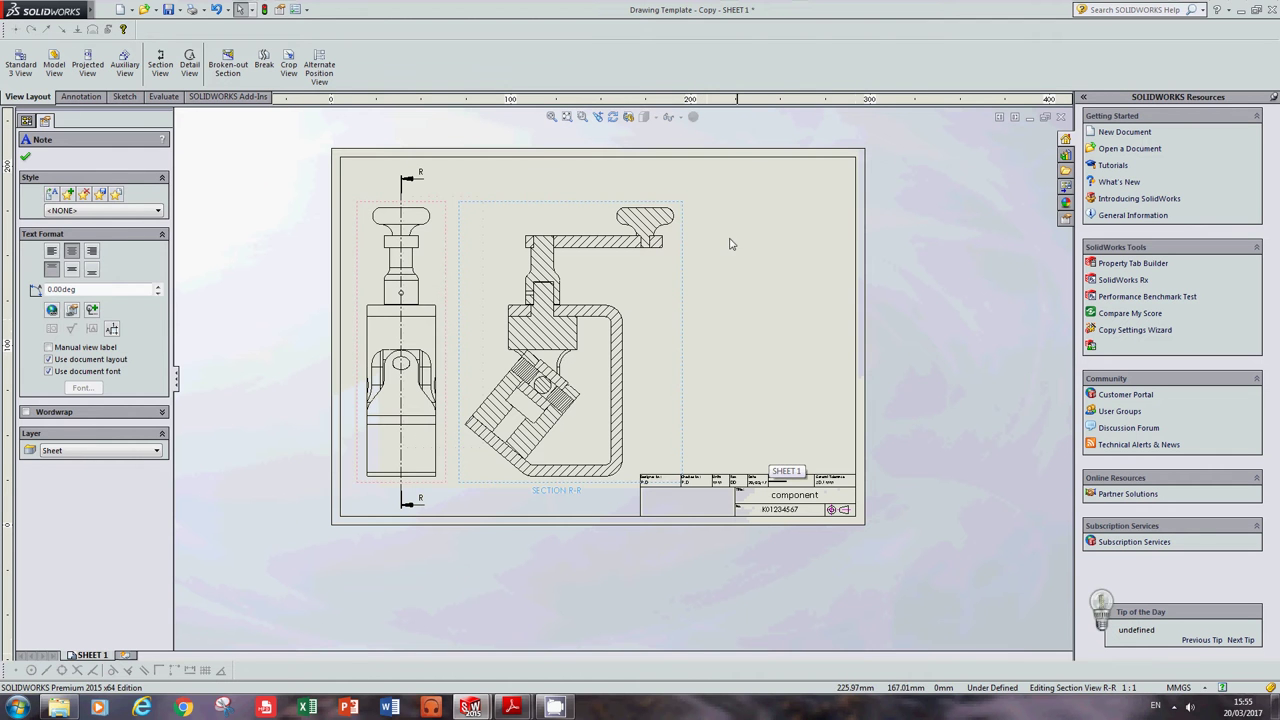
pyautogui.click(586, 192)
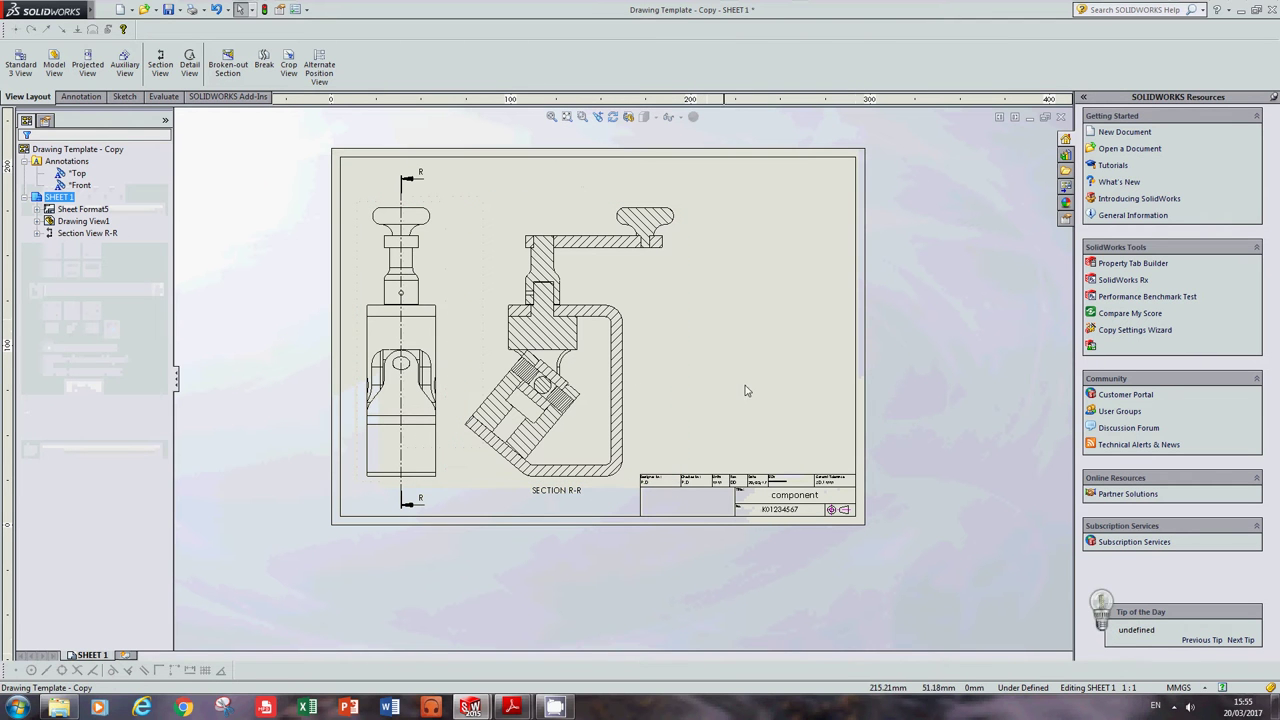
# Step: Insert a top-level bill of materials for the front view using the bom-standard template and place it above the title block
pyautogui.scroll(-1, 785, 492)
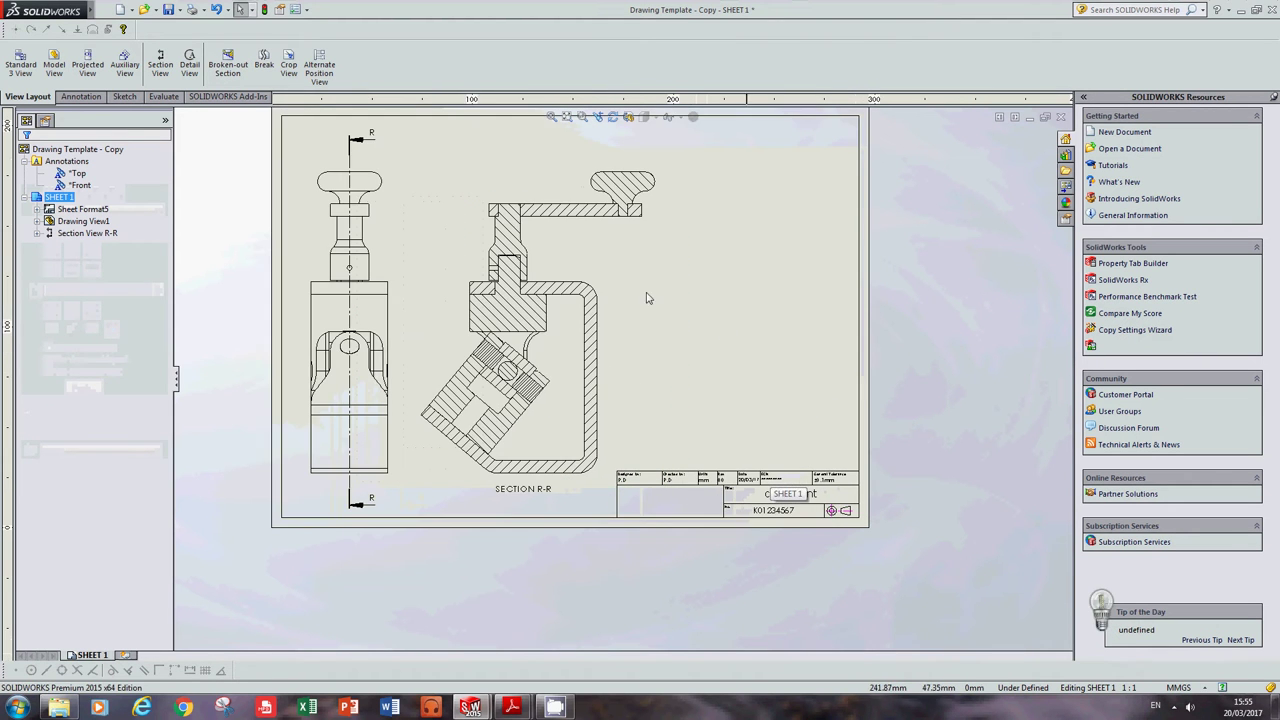
pyautogui.click(79, 97)
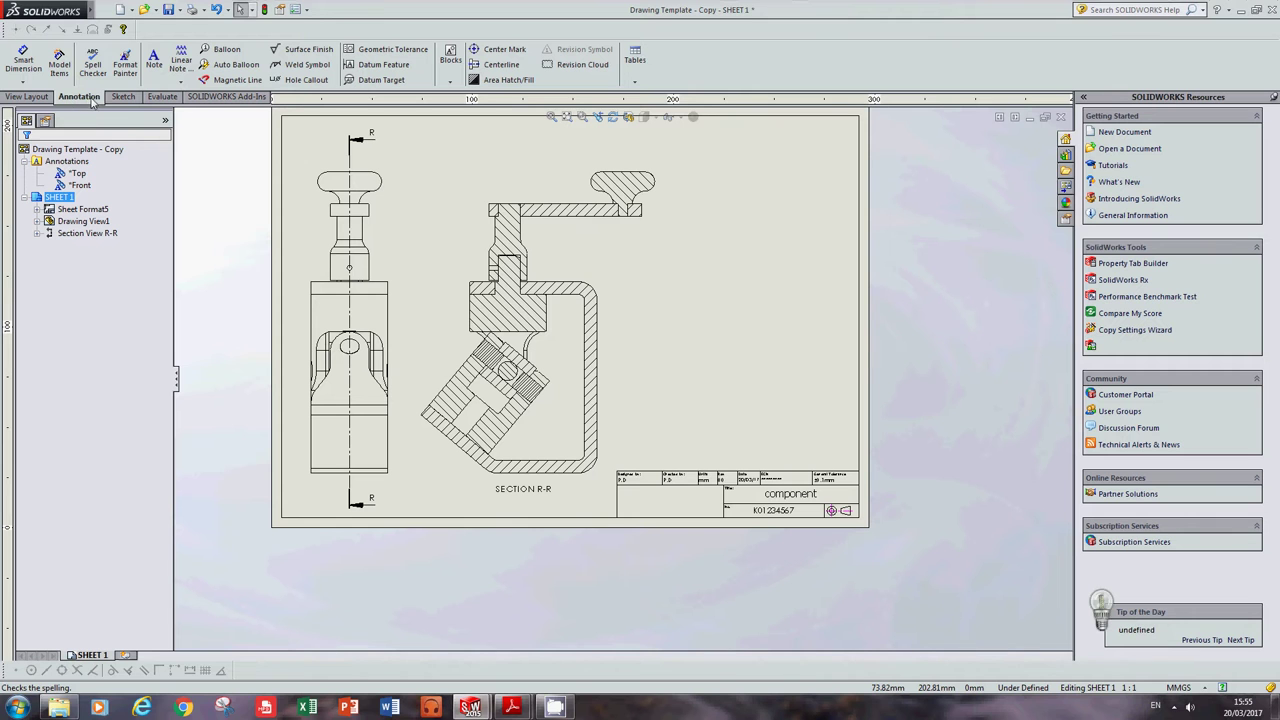
pyautogui.click(636, 86)
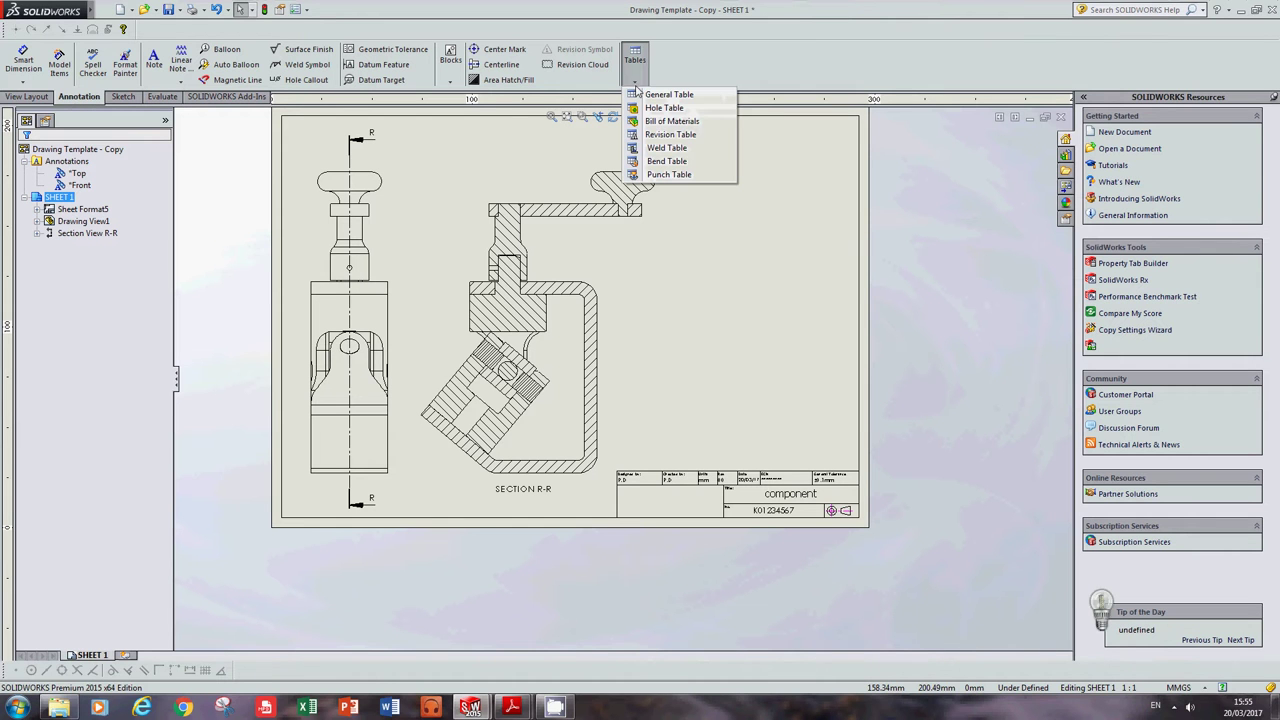
pyautogui.click(663, 121)
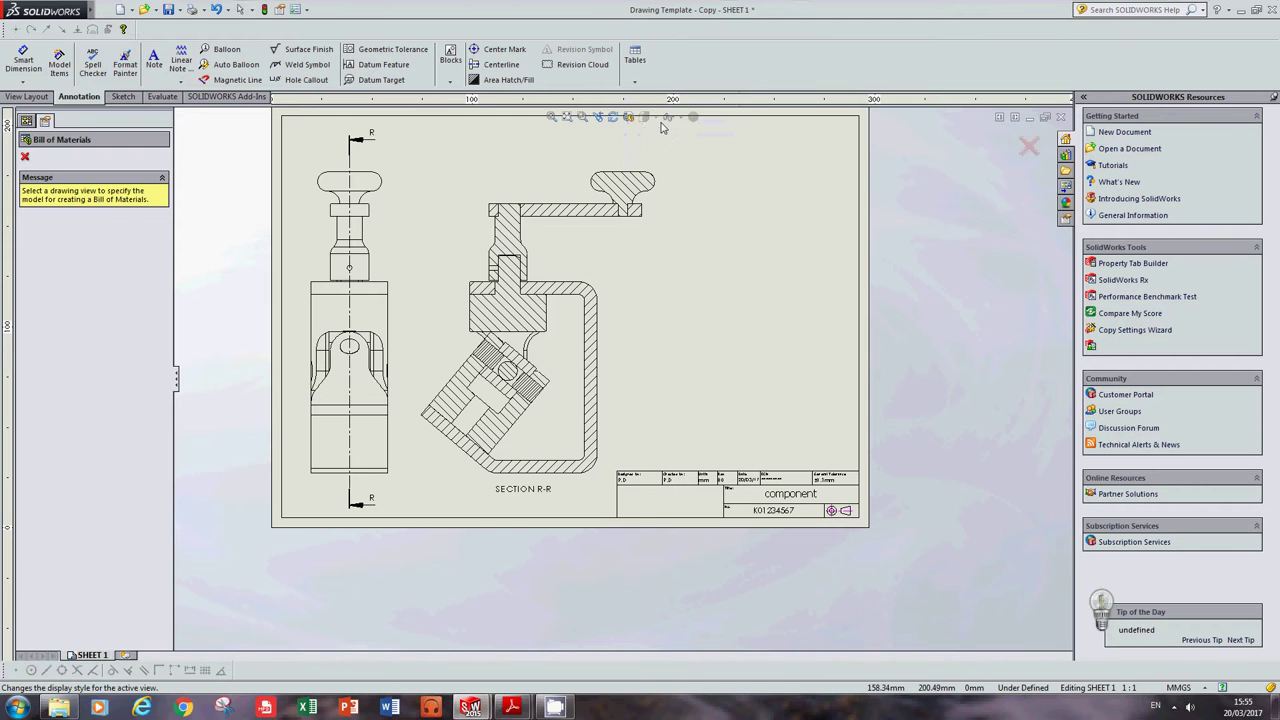
pyautogui.click(390, 175)
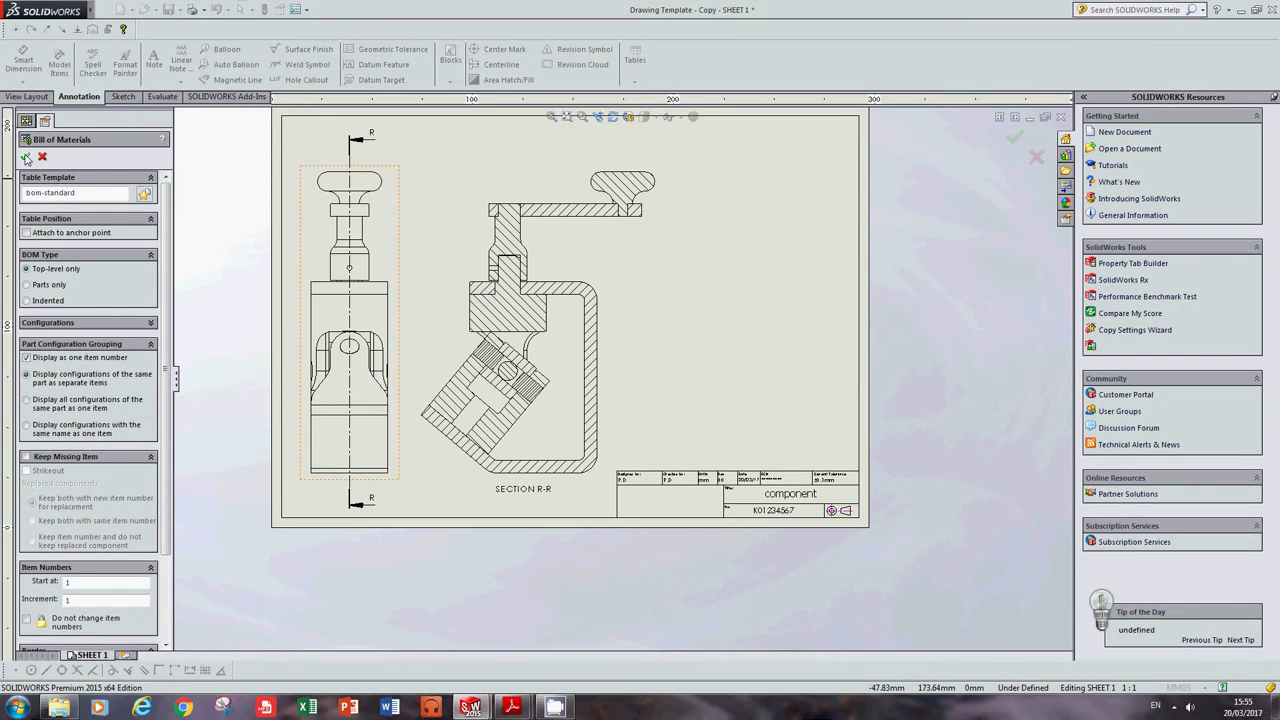
pyautogui.click(27, 158)
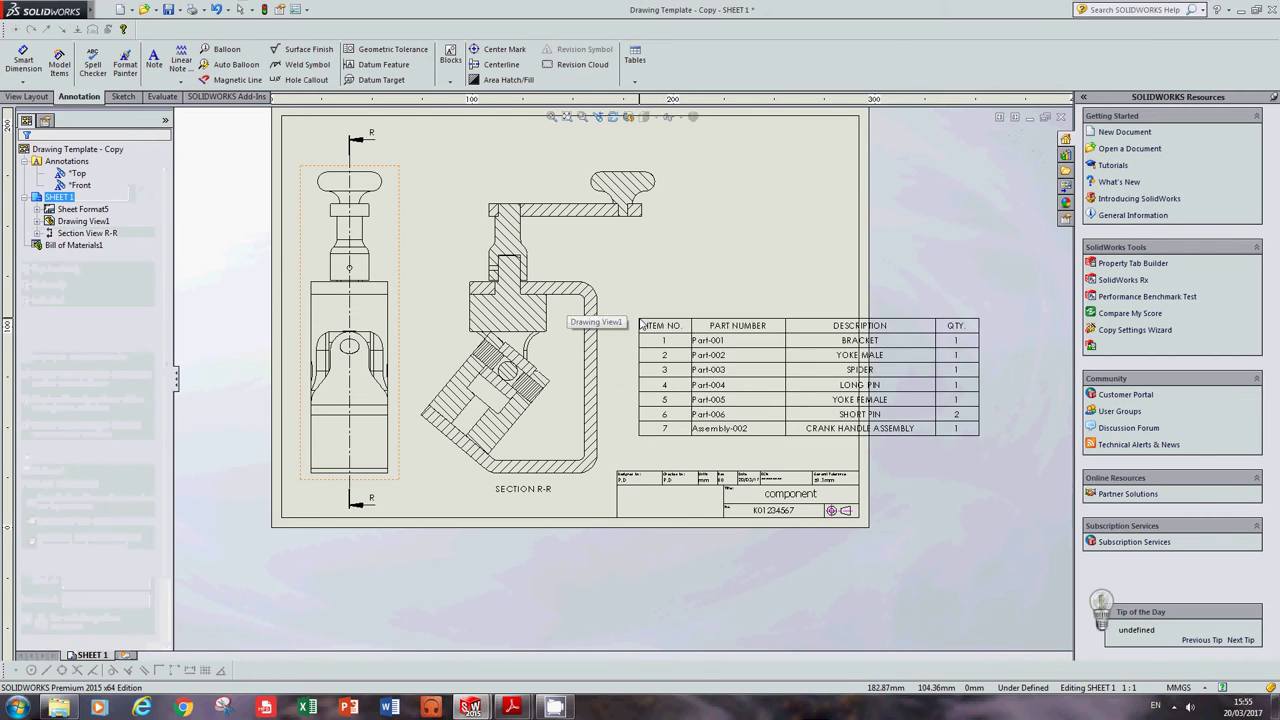
pyautogui.scroll(-1, 658, 352)
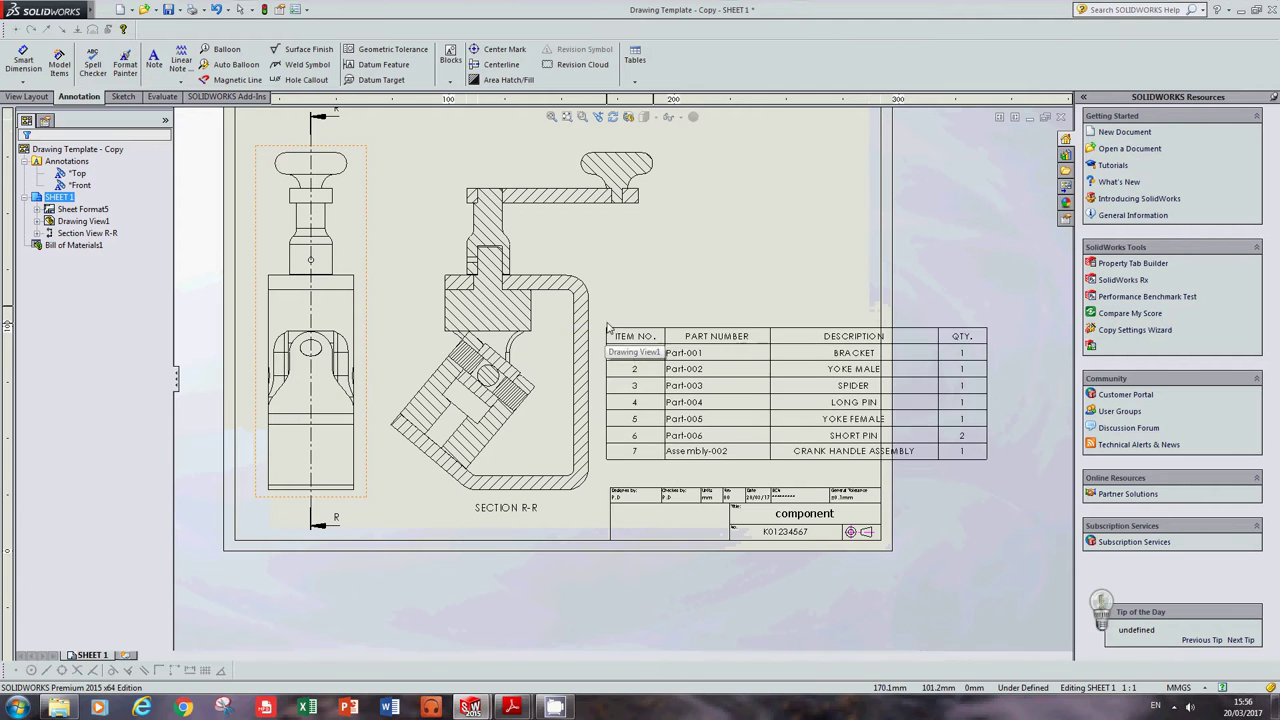
pyautogui.click(604, 341)
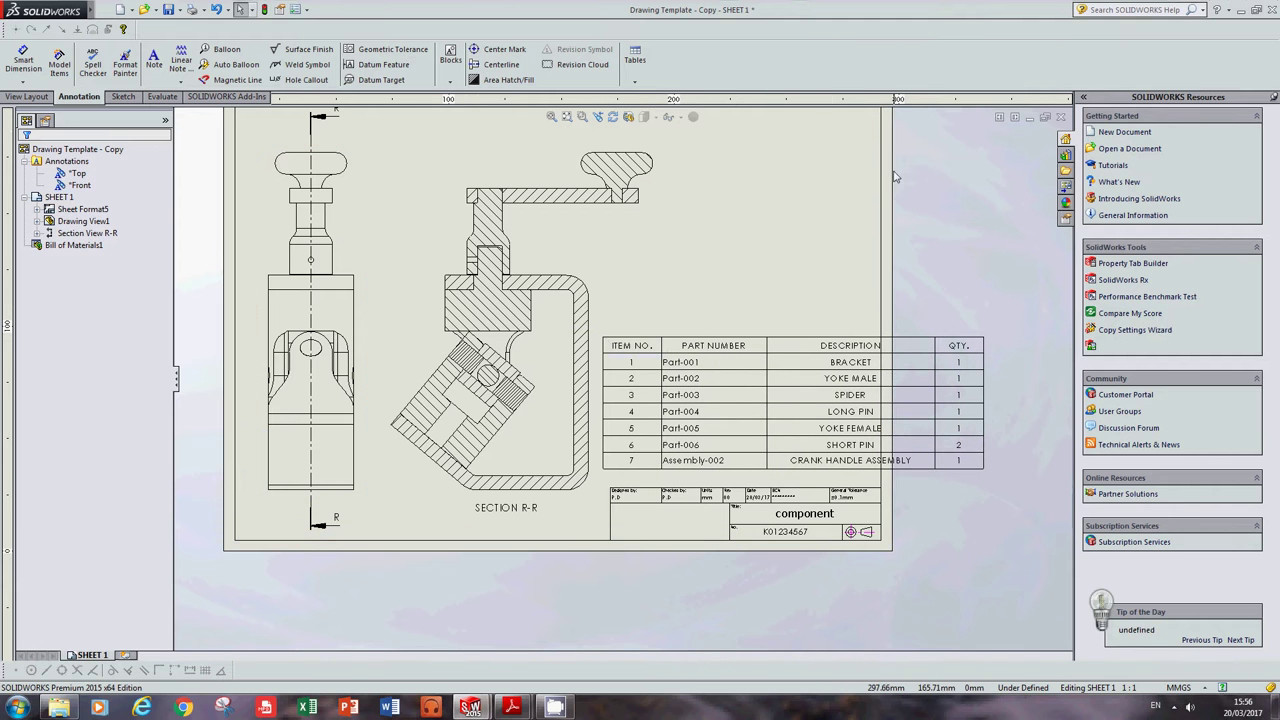
# Step: Narrow the bill of materials' QTY., DESCRIPTION, PART NUMBER and ITEM NO. columns to fit their contents more closely
pyautogui.click(904, 395)
pyautogui.scroll(-1, 938, 356)
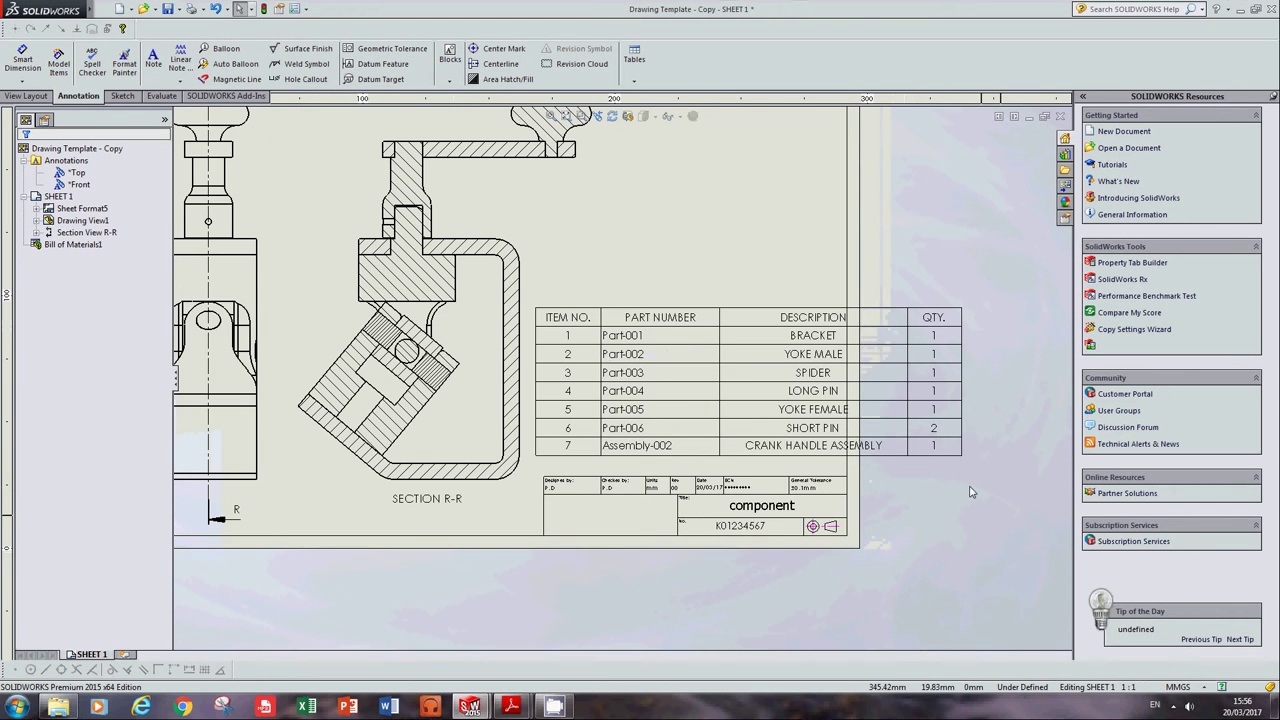
pyautogui.scroll(-2, 938, 356)
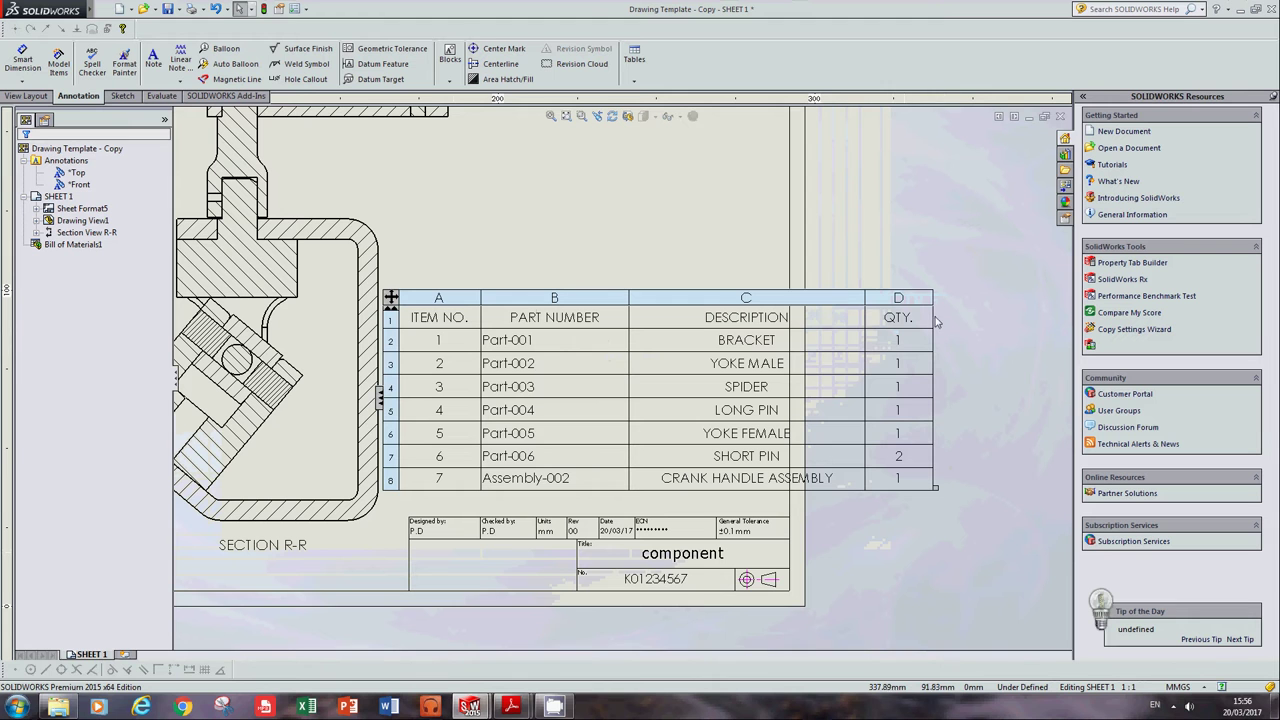
pyautogui.moveTo(933, 320); pyautogui.dragTo(897, 319)
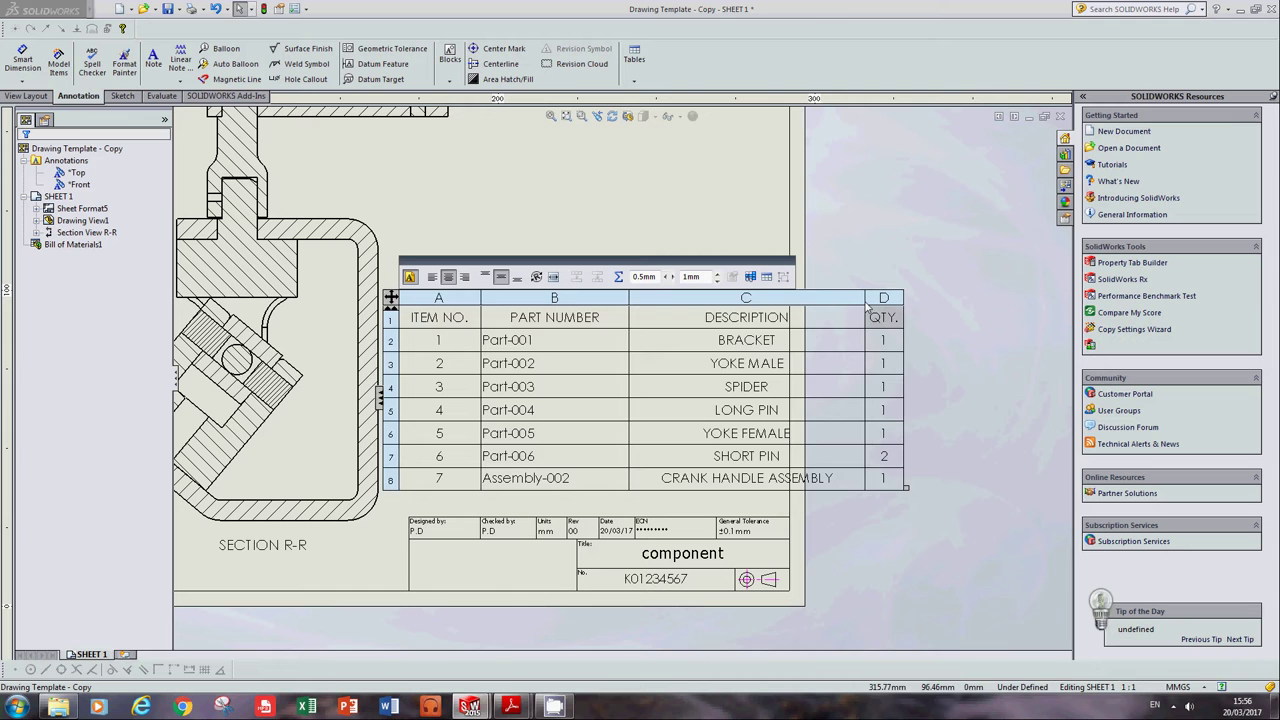
pyautogui.moveTo(866, 308); pyautogui.dragTo(806, 316)
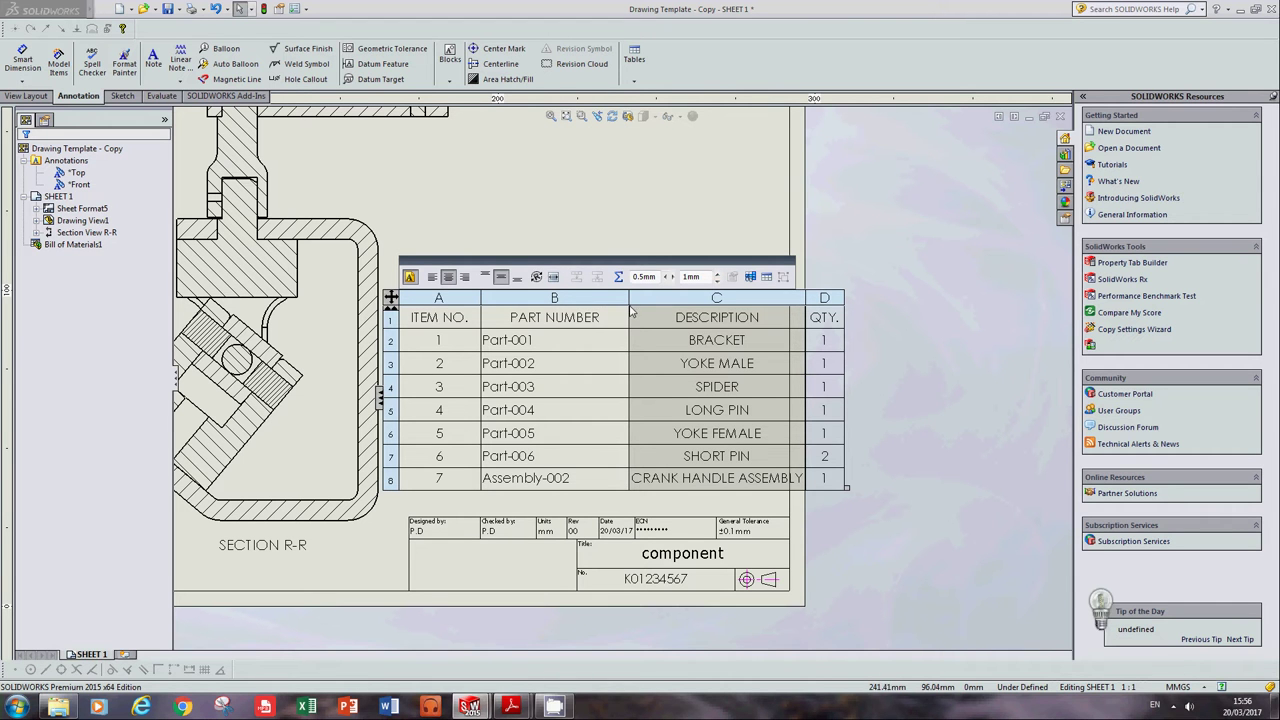
pyautogui.moveTo(631, 320); pyautogui.dragTo(580, 326)
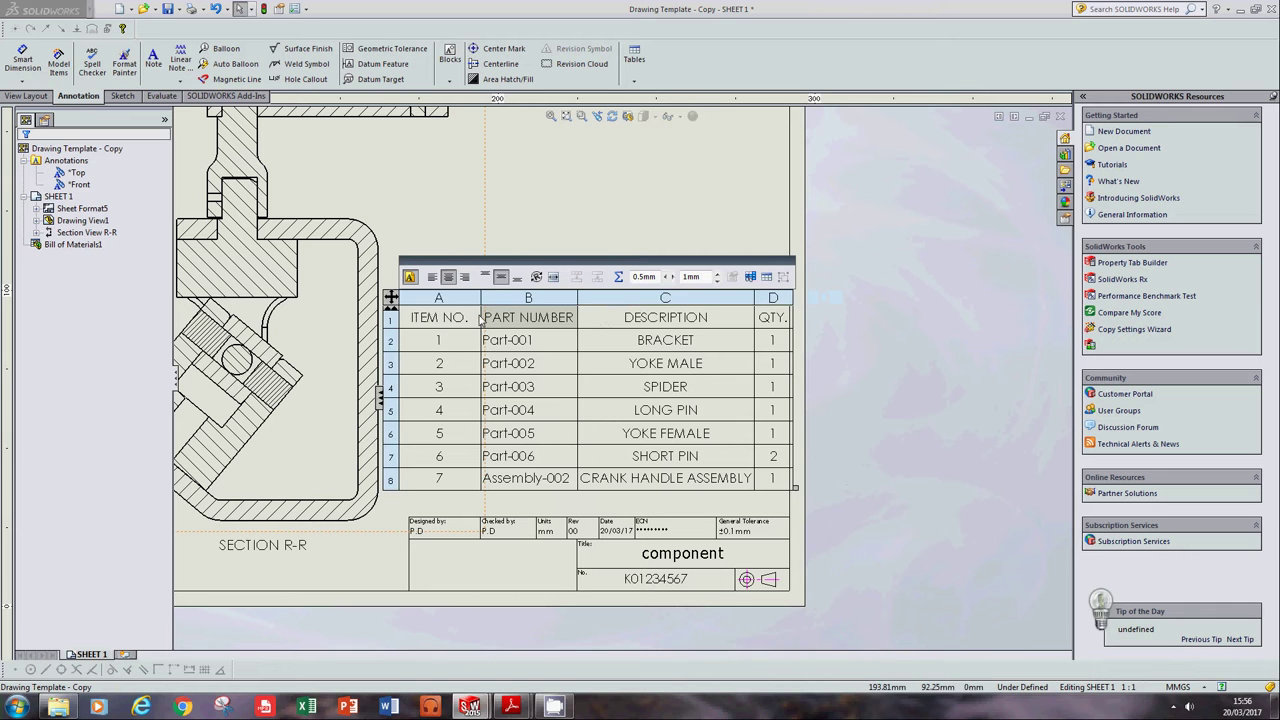
pyautogui.moveTo(482, 321); pyautogui.dragTo(434, 318)
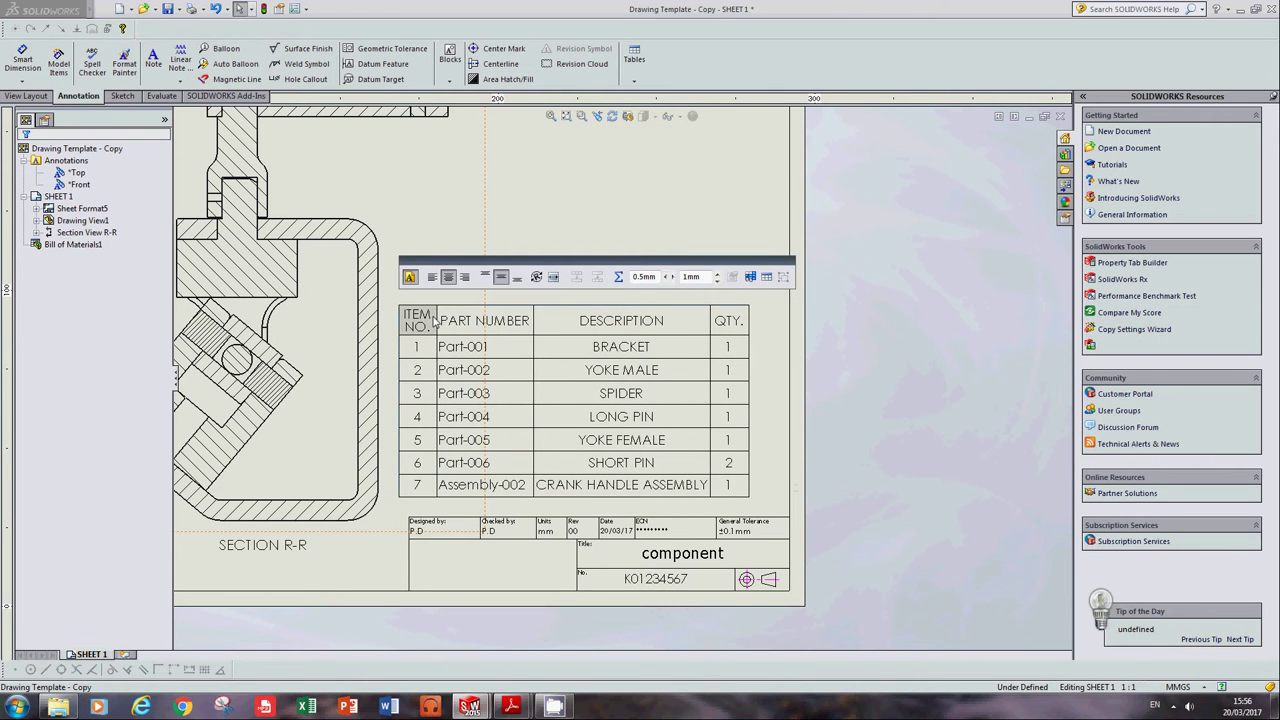
# Step: Move the bill of materials so its right edge aligns with the sheet border just above the title block
pyautogui.click(723, 205)
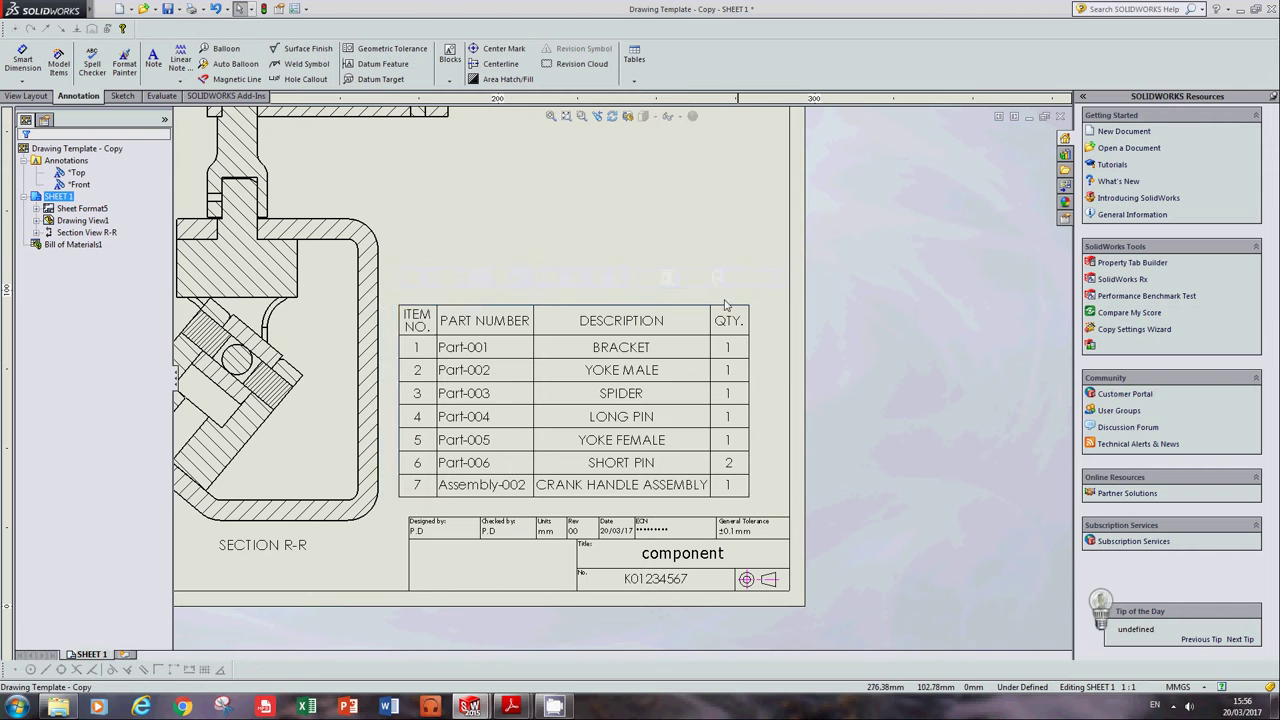
pyautogui.moveTo(396, 300); pyautogui.dragTo(425, 297)
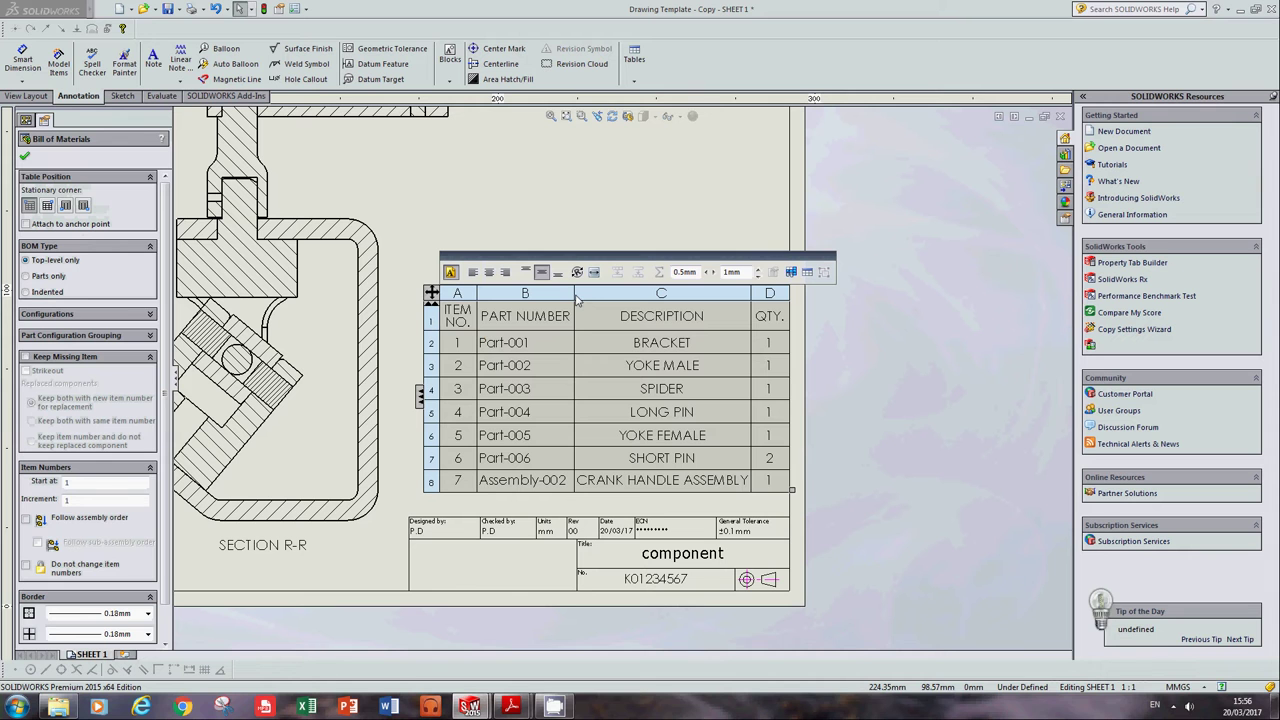
pyautogui.click(678, 210)
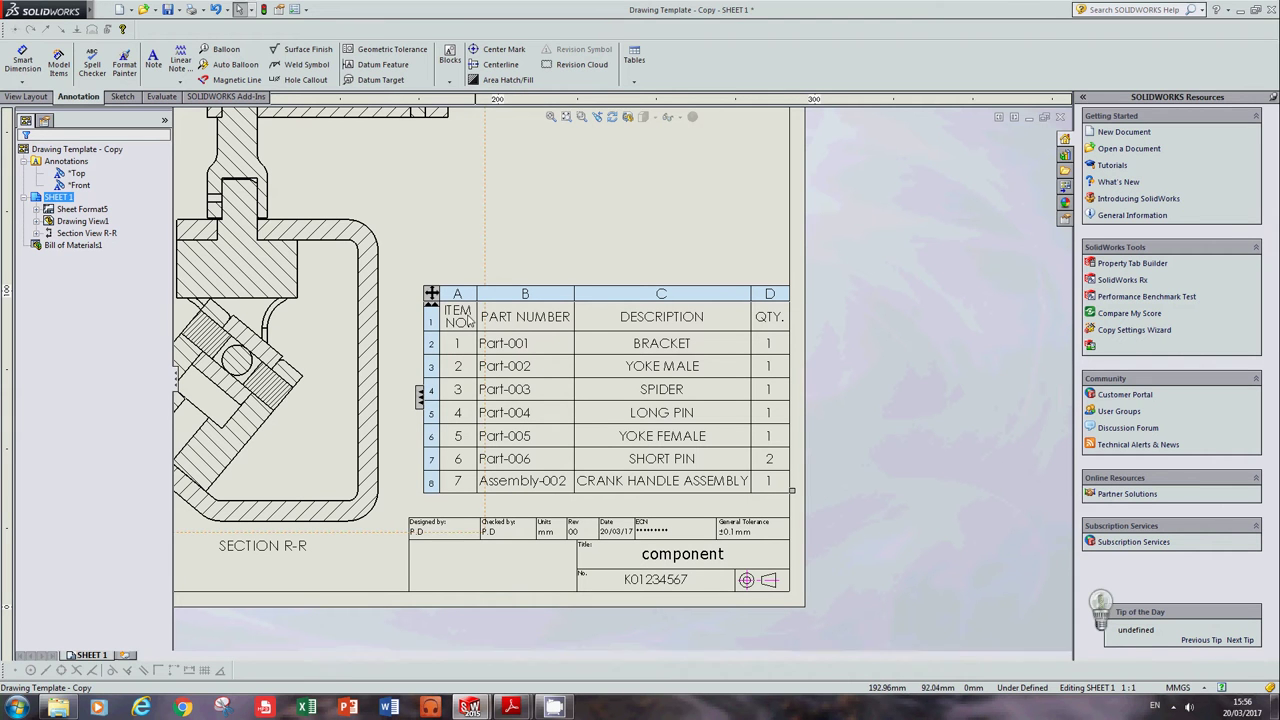
# Step: Sort the bill of materials by PART NUMBER in ascending order, using the literal method
pyautogui.rightClick(504, 321)
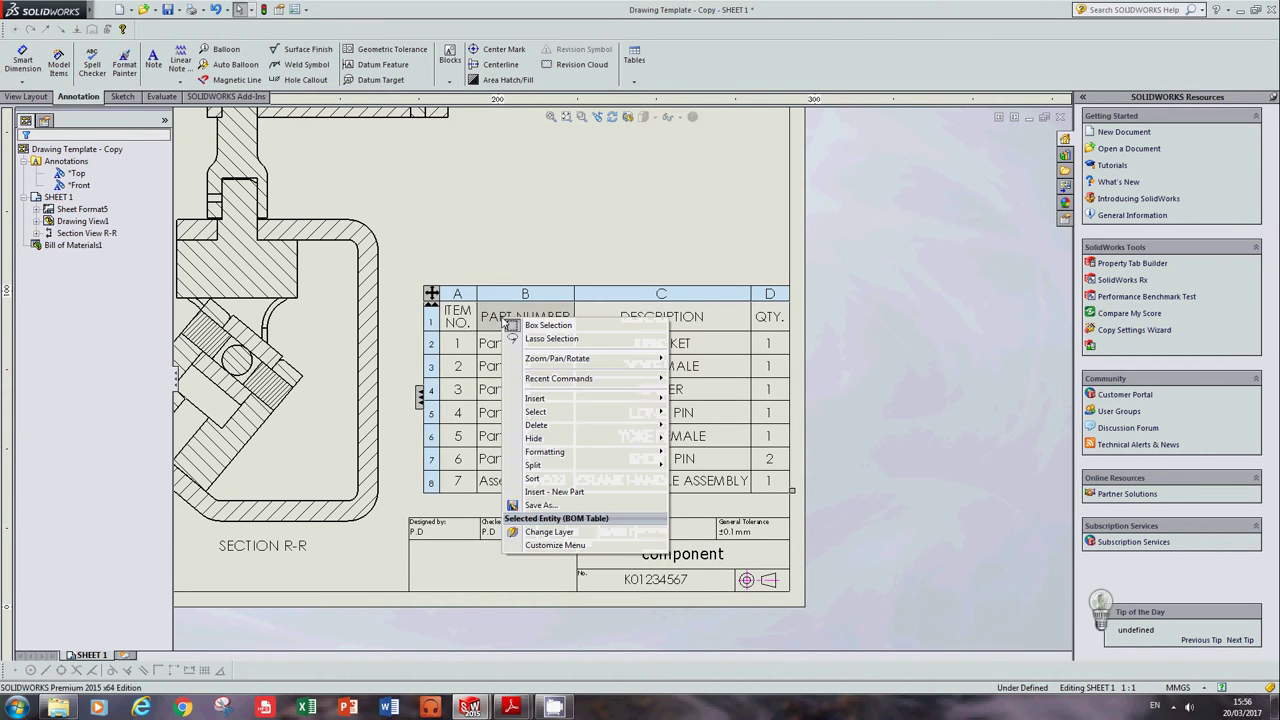
pyautogui.click(531, 480)
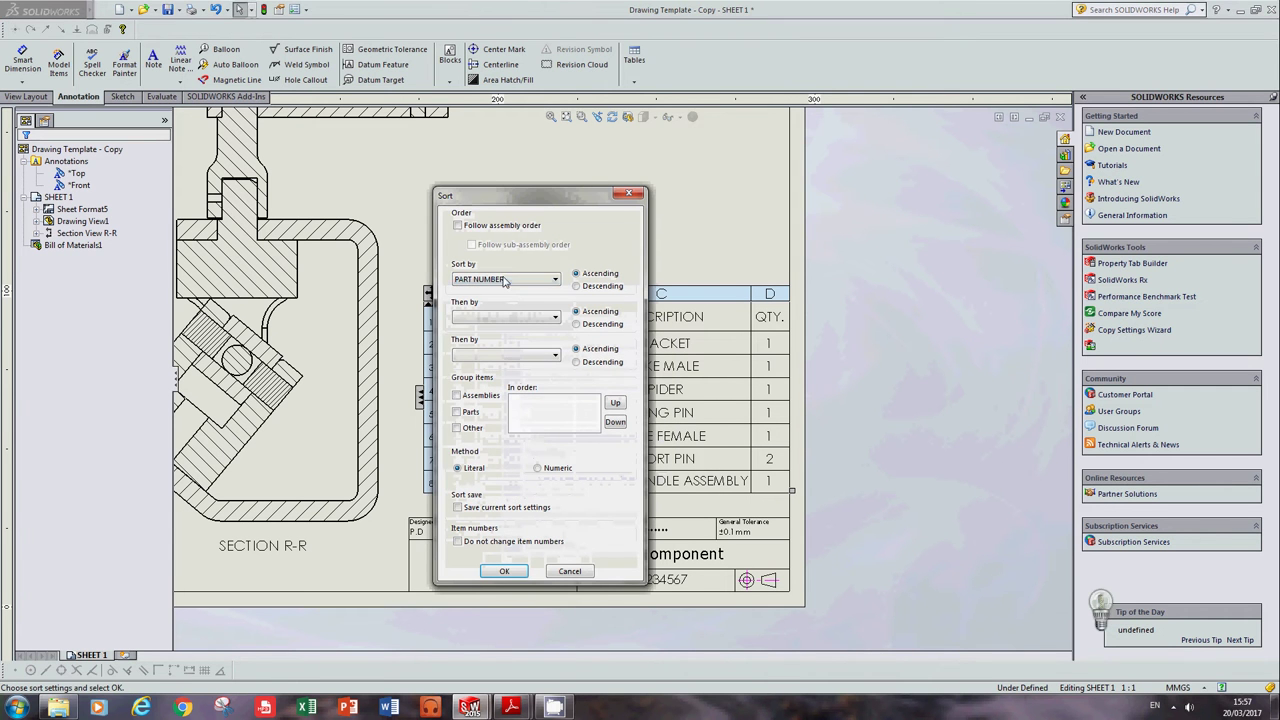
pyautogui.click(540, 284)
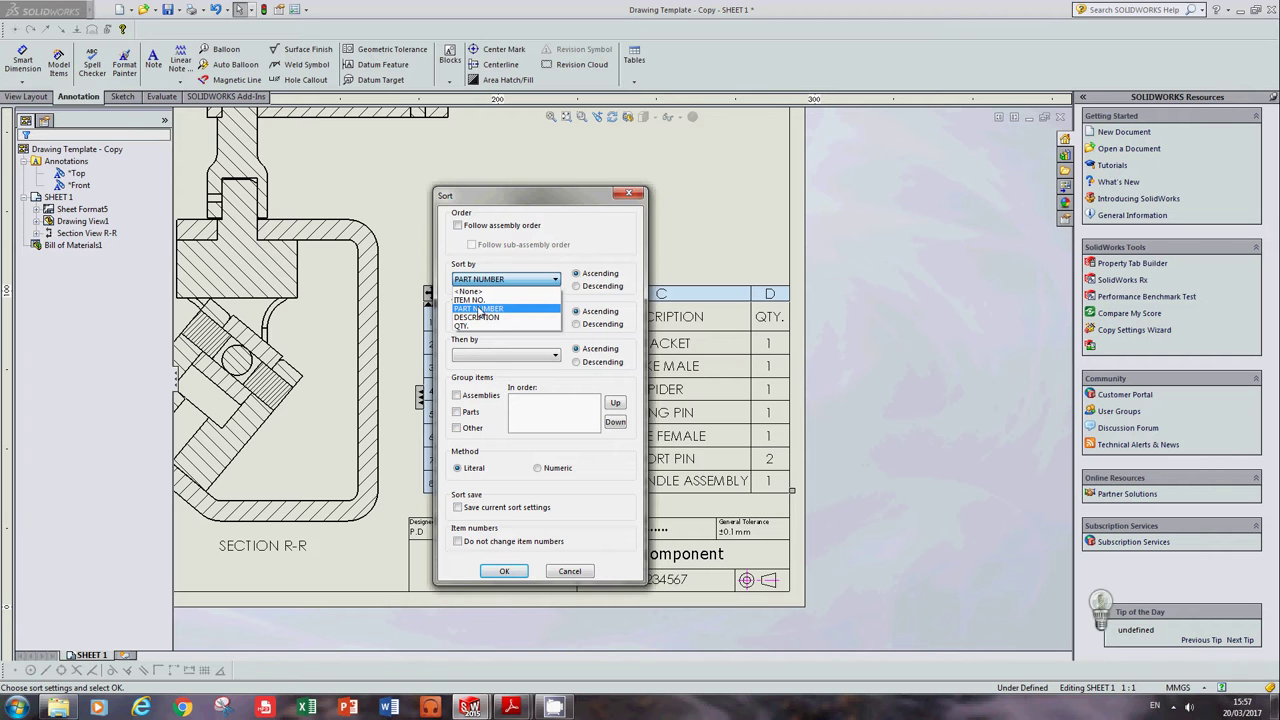
pyautogui.click(473, 310)
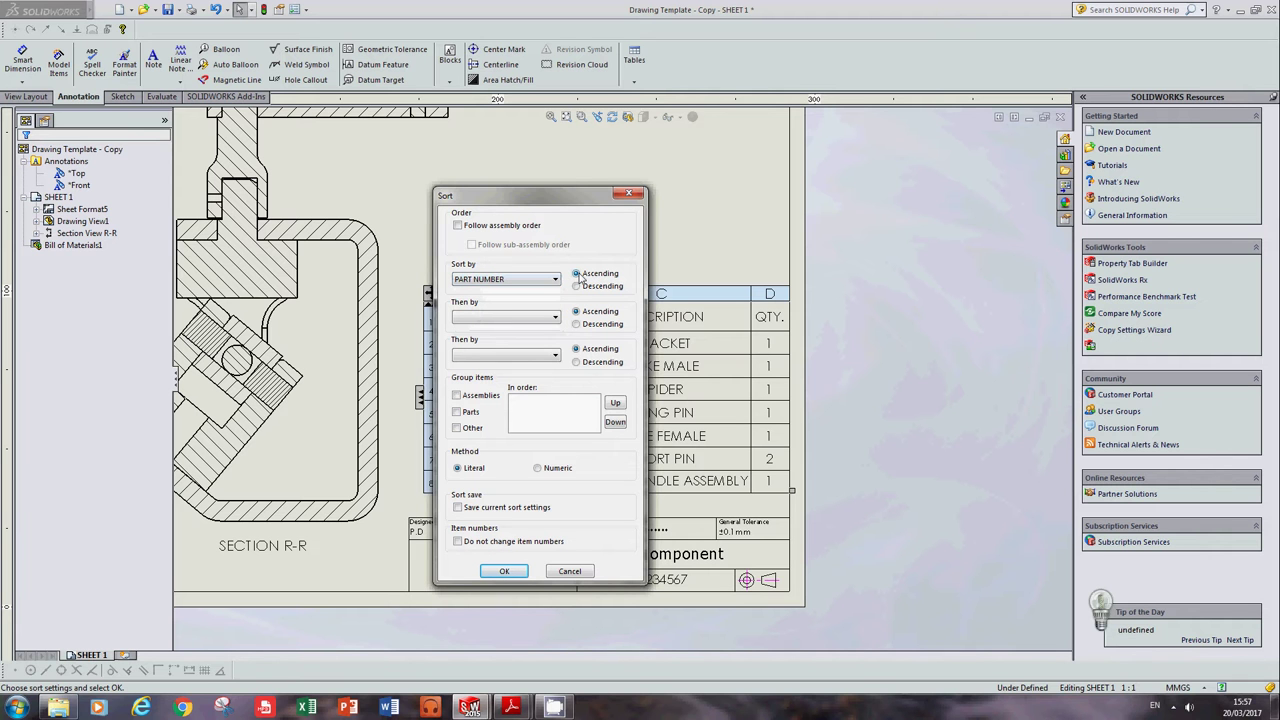
pyautogui.click(504, 571)
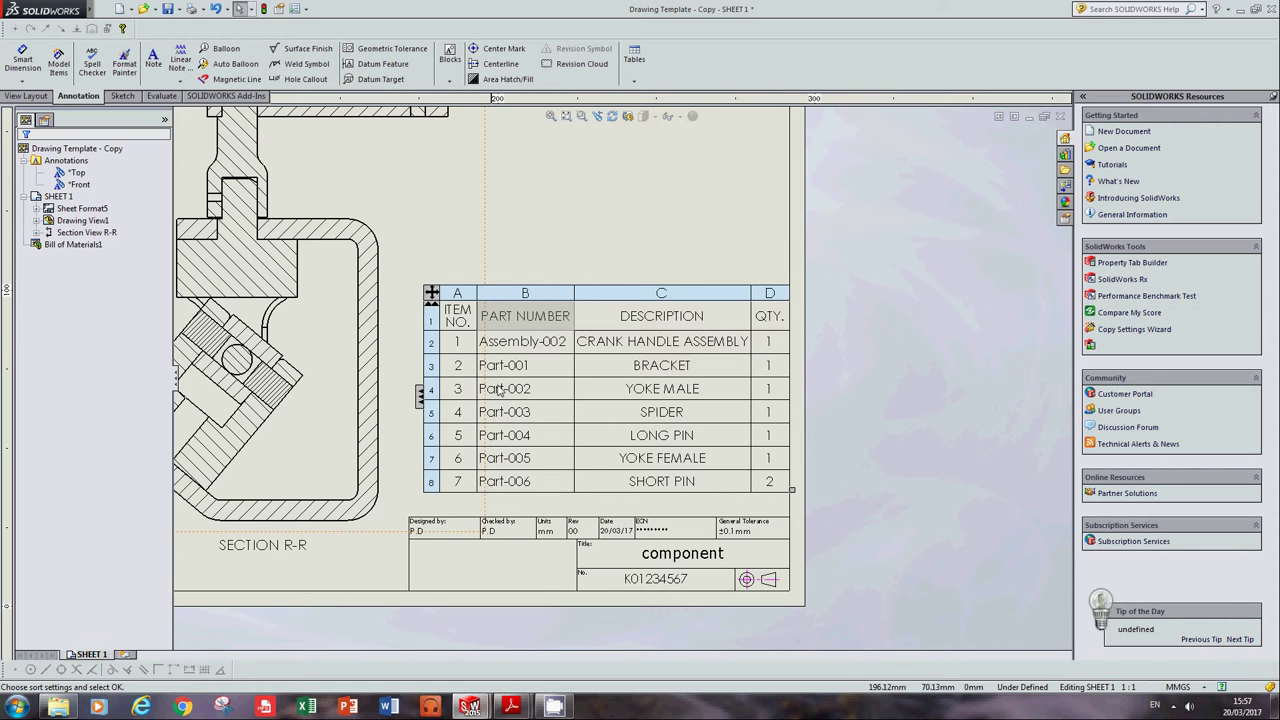
# Step: Compare the sorted bill of materials and sheet layout with the reference drawing in Video Drawing Template.PDF, then return to the SolidWorks drawing
pyautogui.scroll(3, 576, 466)
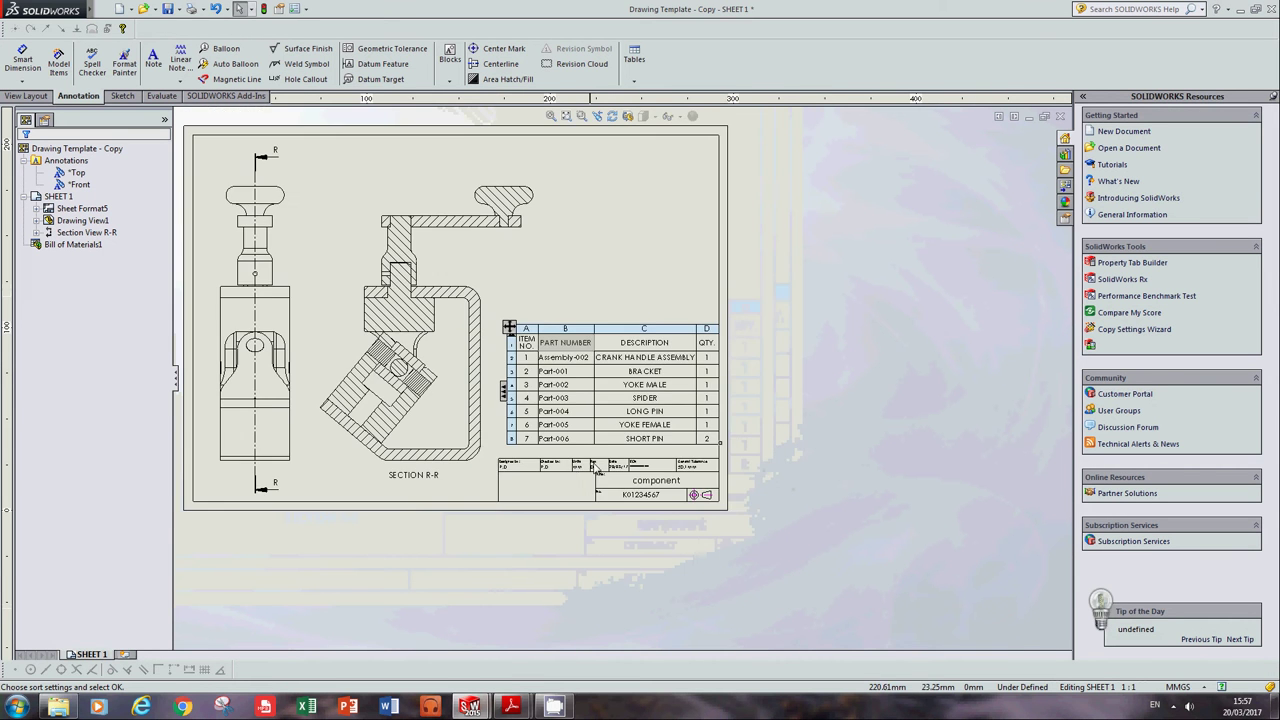
pyautogui.scroll(-3, 576, 450)
pyautogui.scroll(3, 575, 421)
pyautogui.scroll(-2, 490, 396)
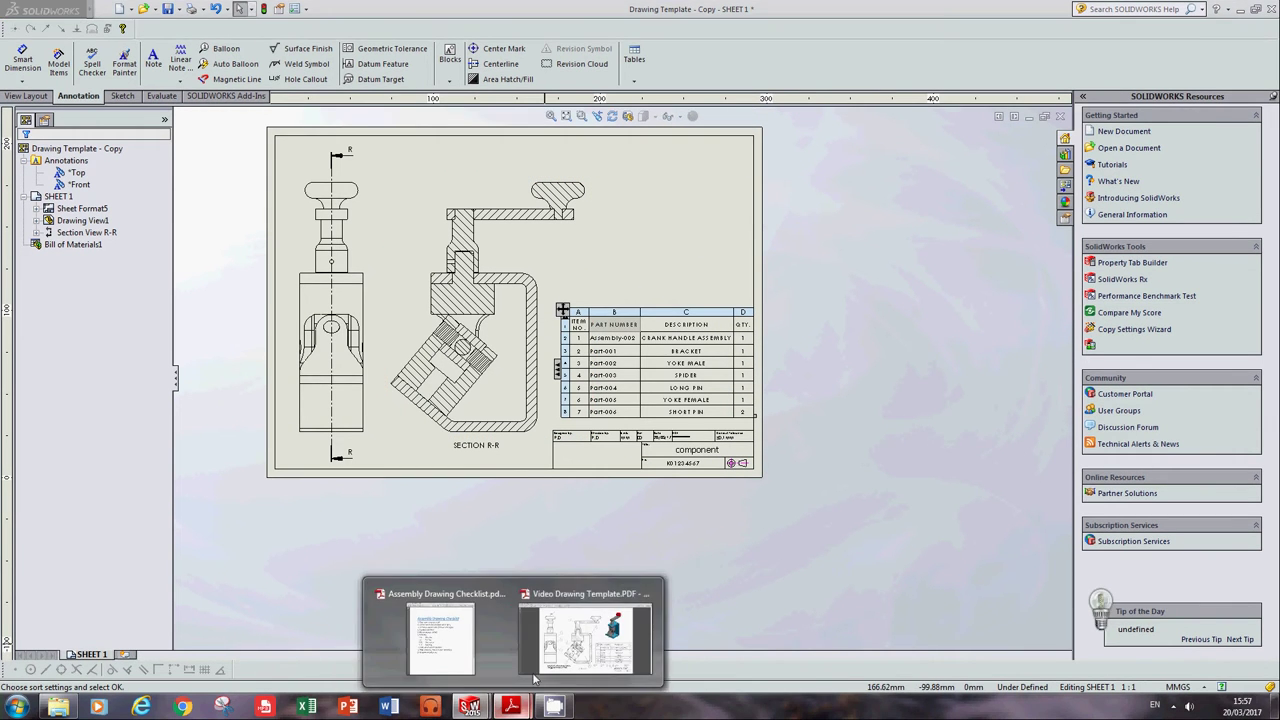
pyautogui.click(560, 625)
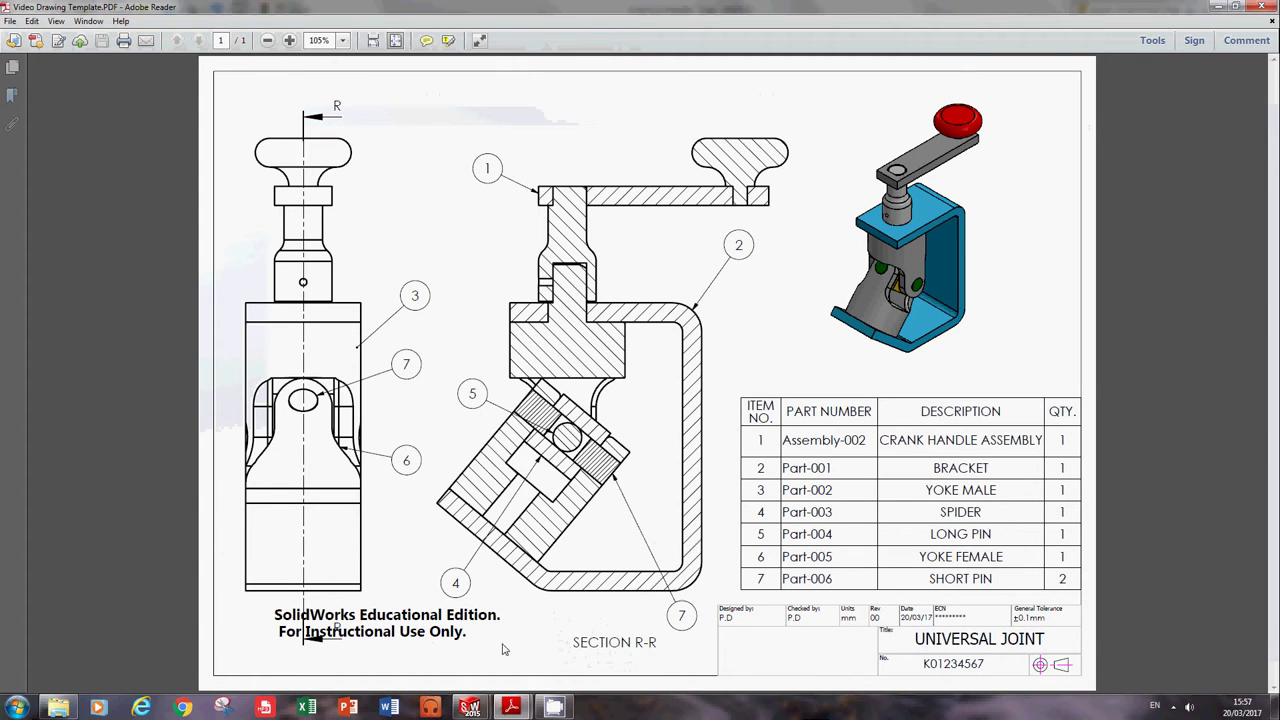
pyautogui.moveTo(469, 705)
pyautogui.click(540, 645)
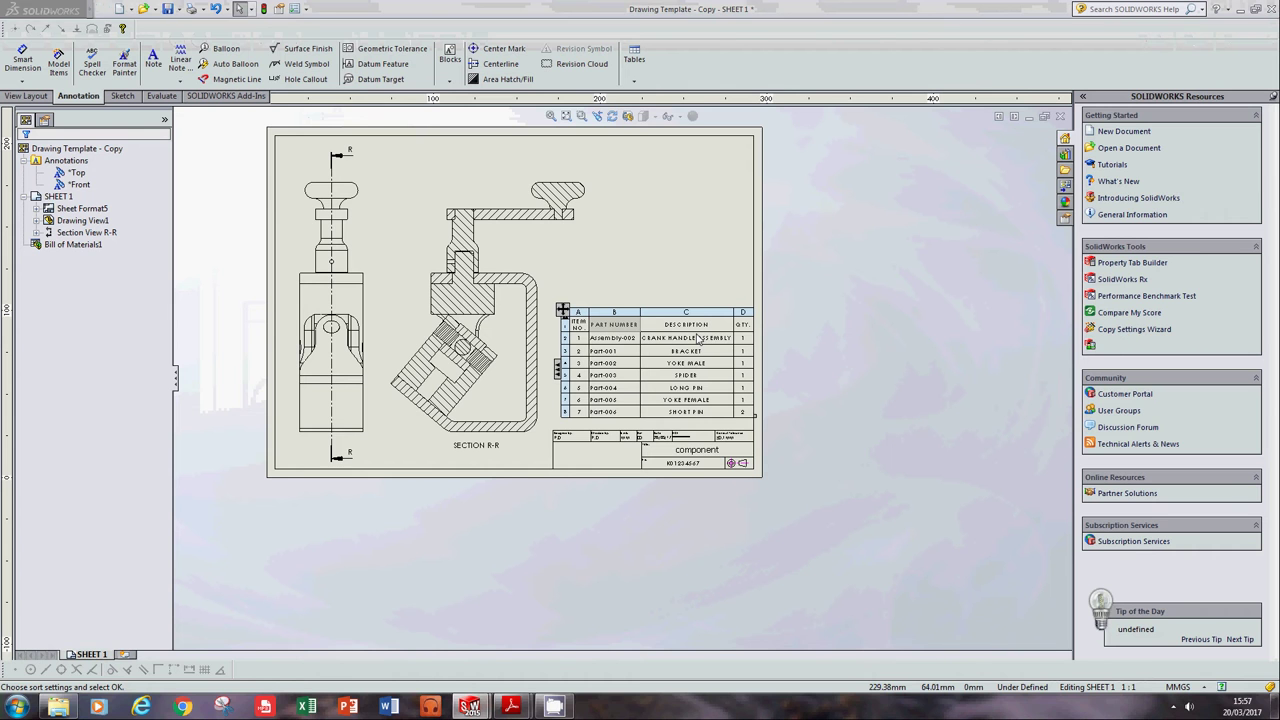
pyautogui.scroll(-2, 620, 245)
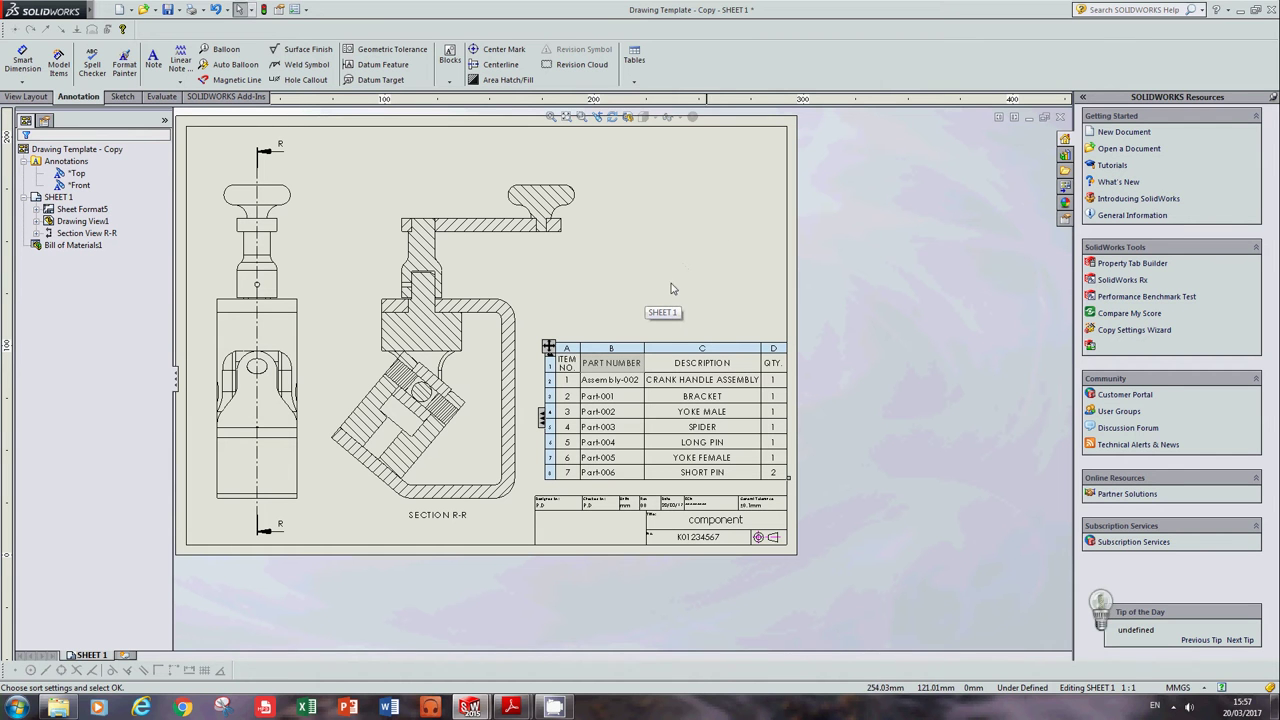
# Step: Insert an isometric view of Assembly-001, shaded with edges at custom scale 1:2, in the empty area above the bill of materials
pyautogui.click(33, 99)
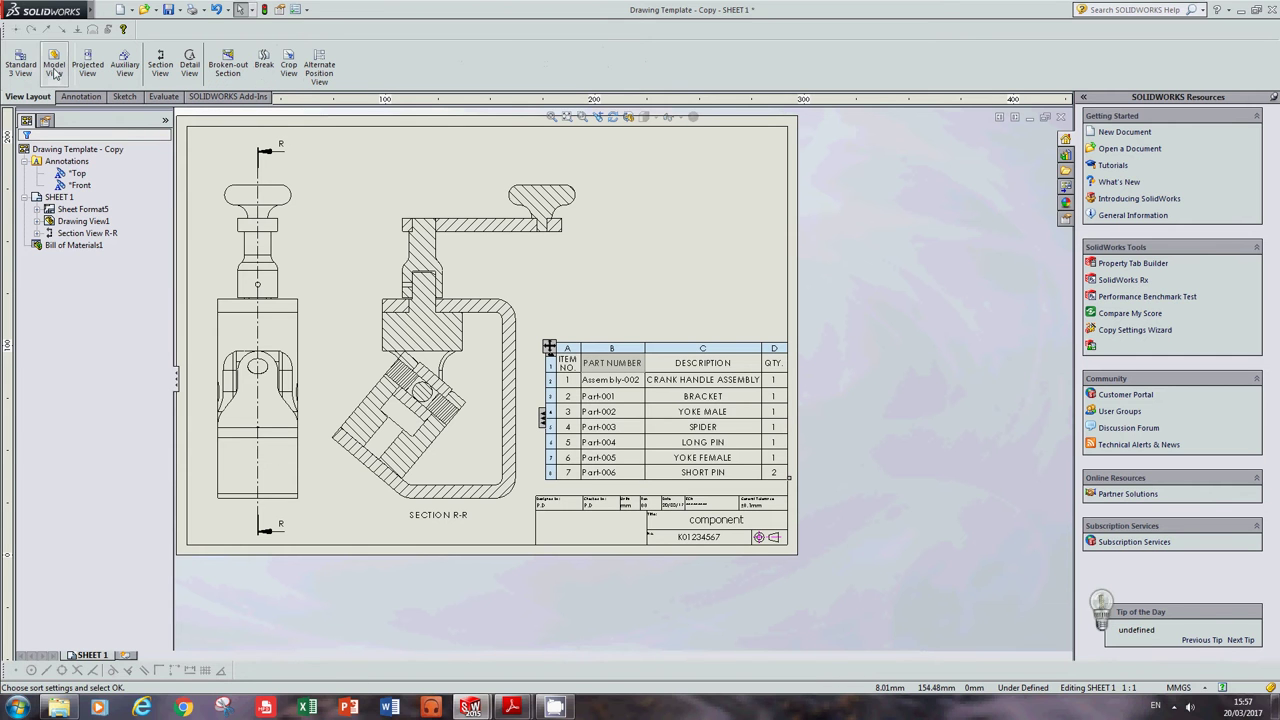
pyautogui.click(55, 72)
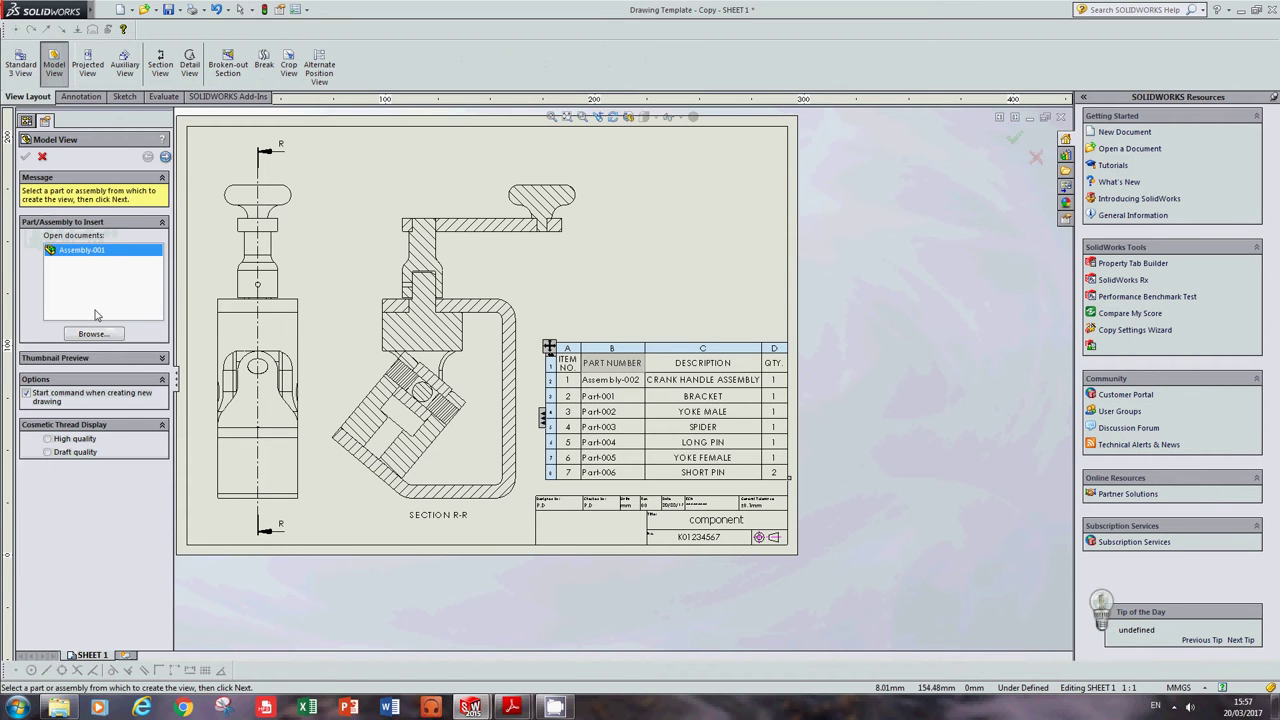
pyautogui.click(165, 158)
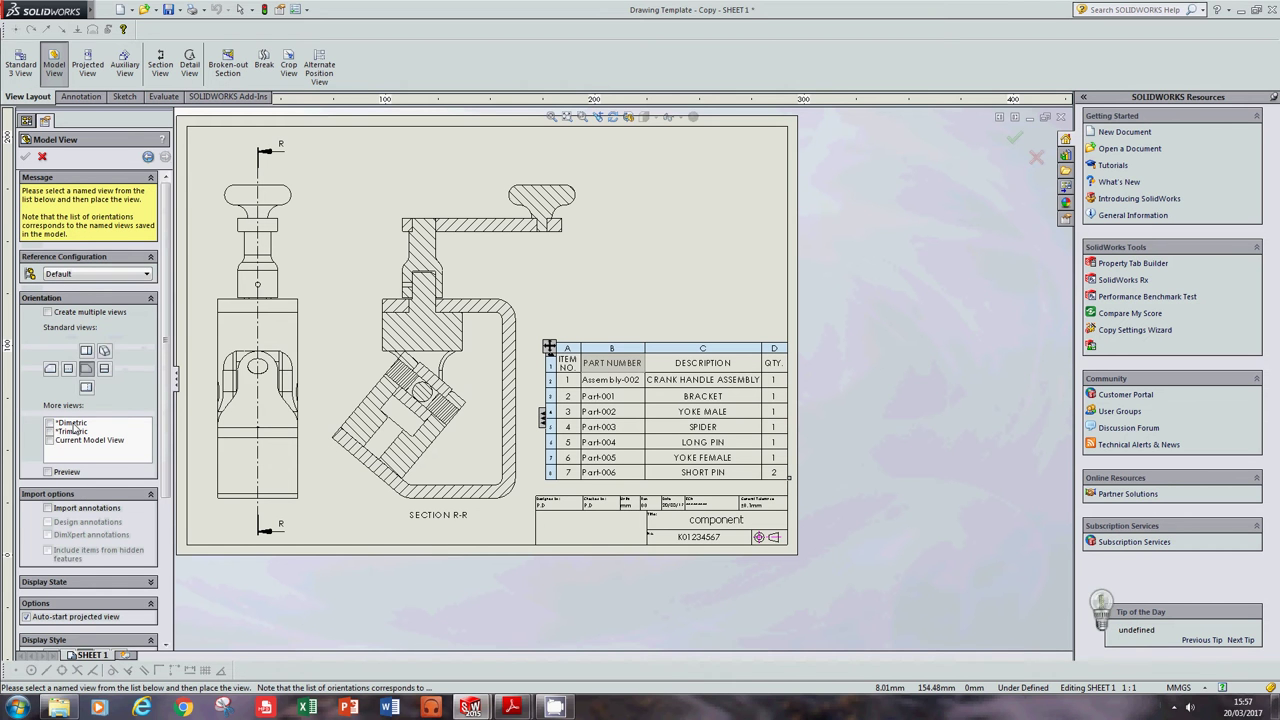
pyautogui.click(104, 352)
pyautogui.scroll(-5, 155, 355)
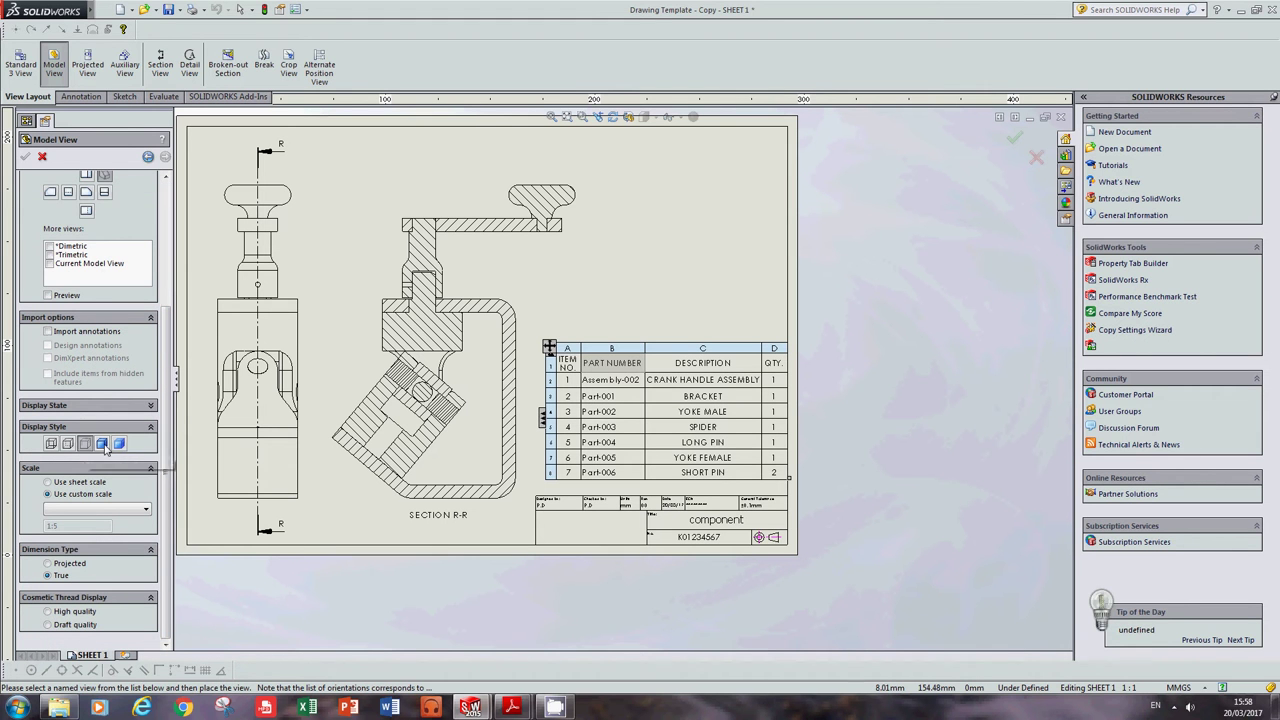
pyautogui.click(102, 444)
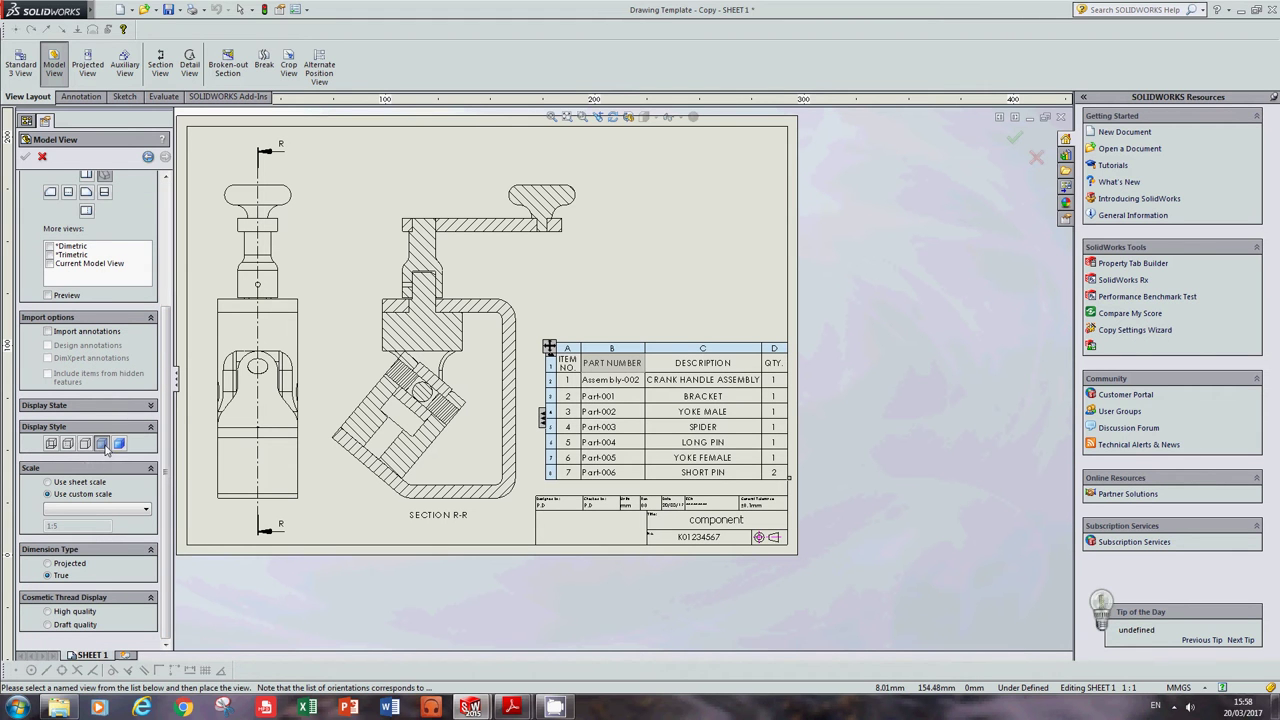
pyautogui.click(140, 512)
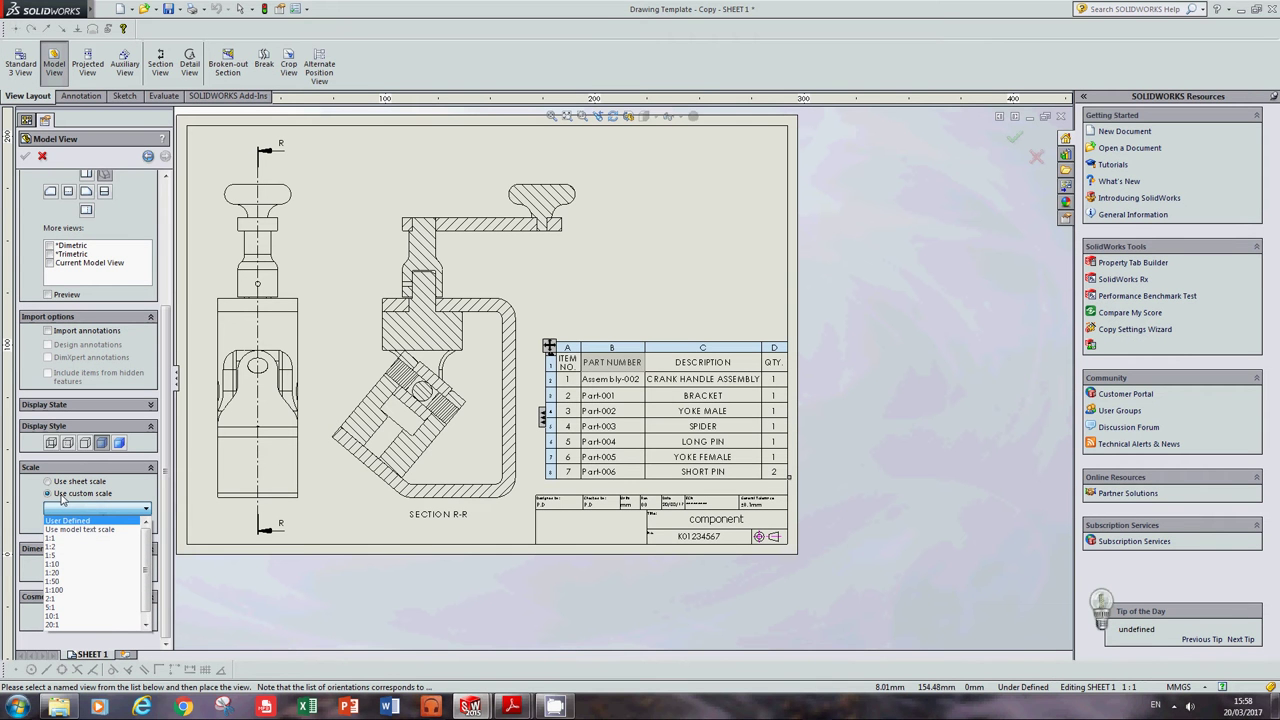
pyautogui.click(56, 547)
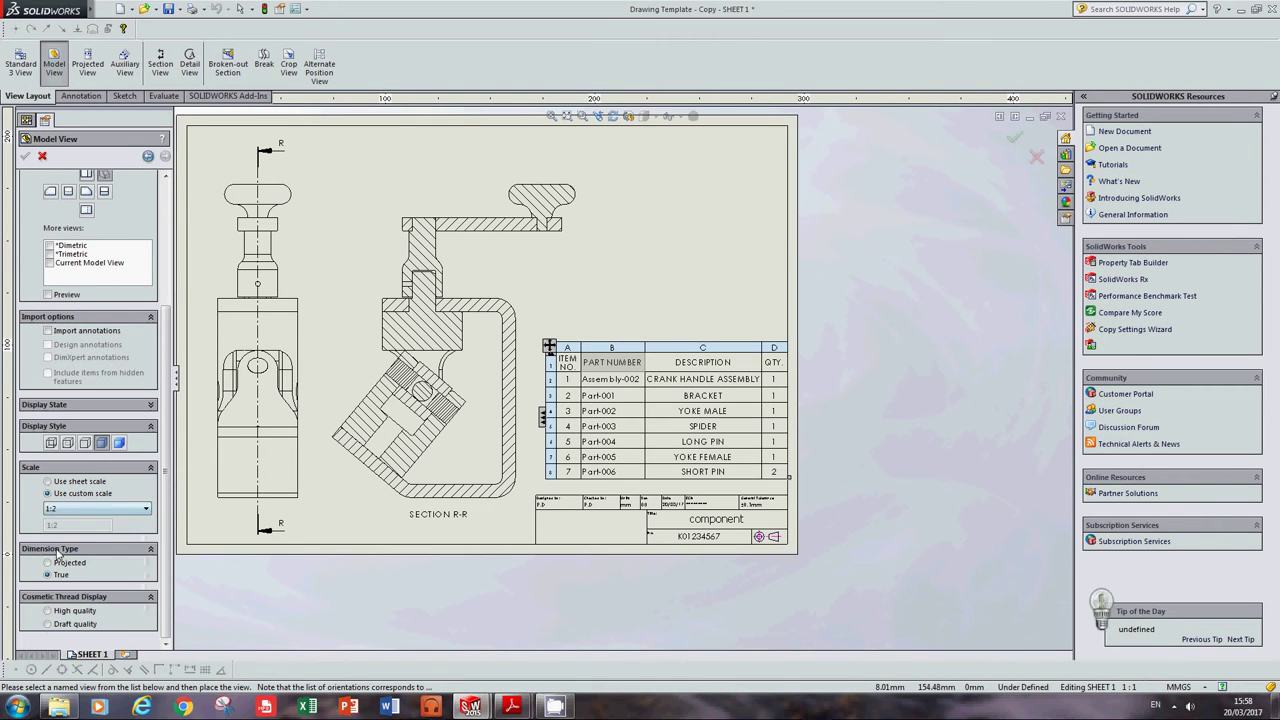
pyautogui.click(678, 239)
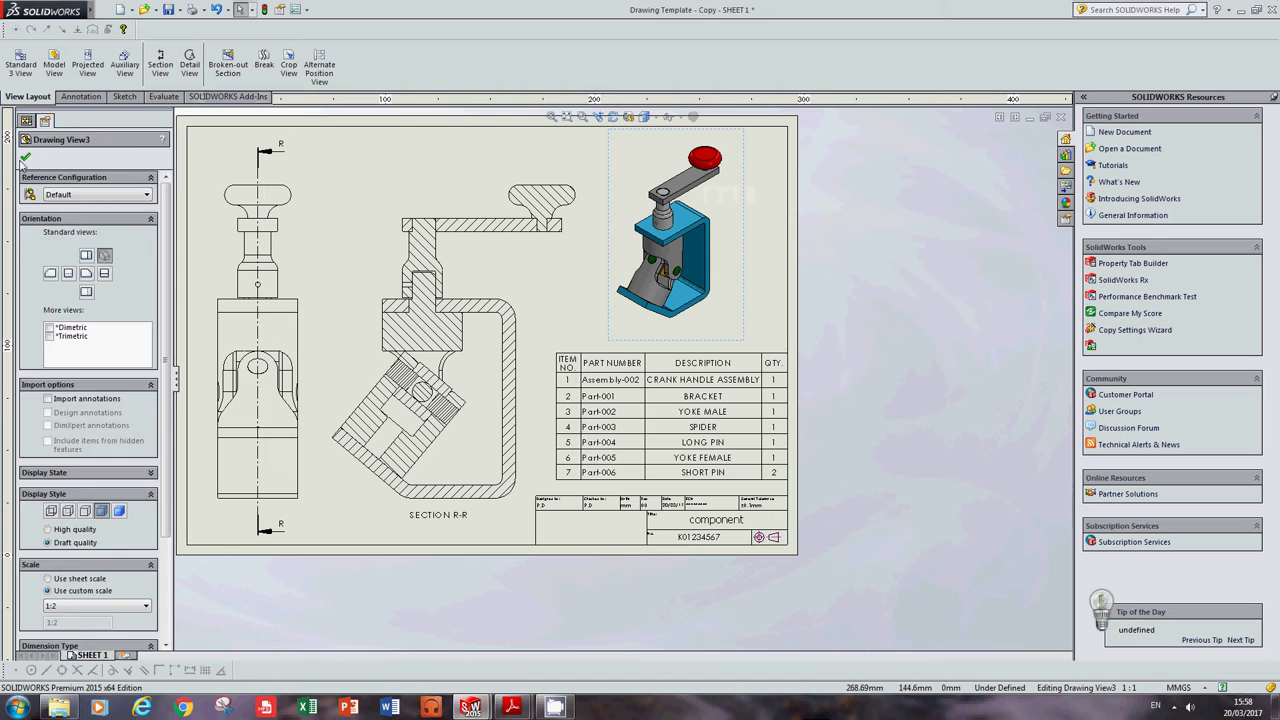
pyautogui.click(24, 159)
pyautogui.click(764, 233)
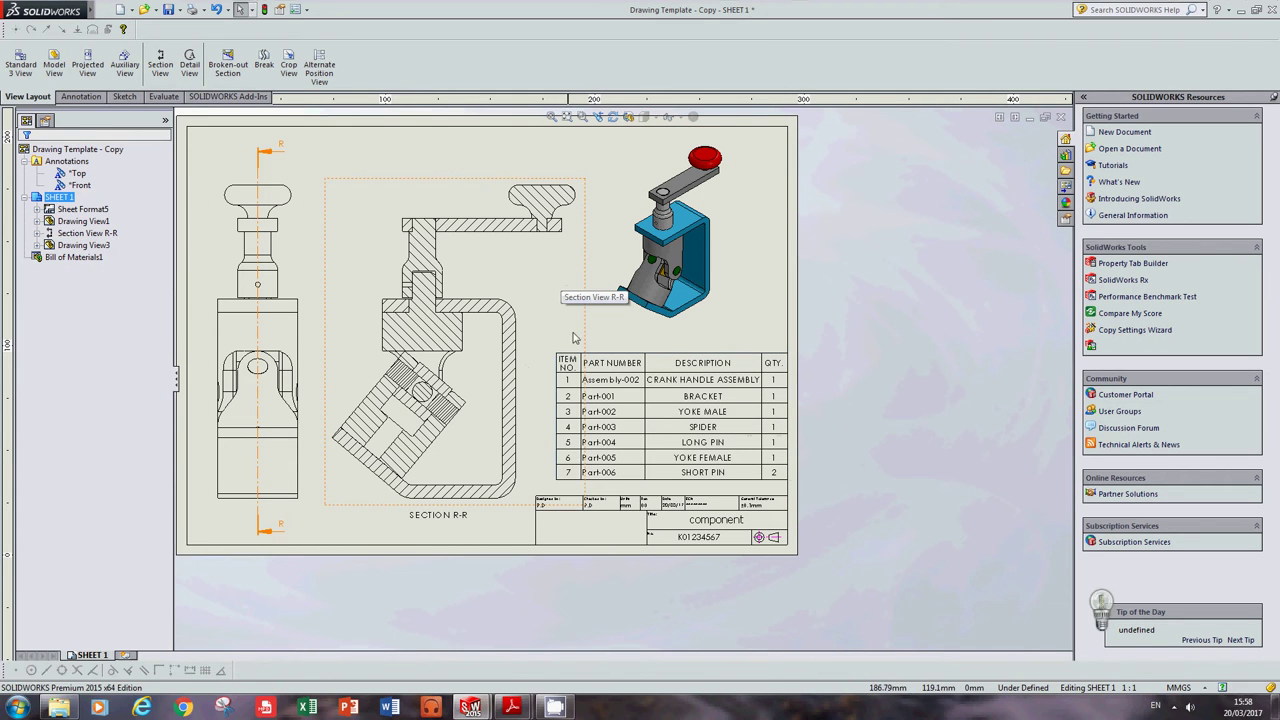
pyautogui.click(562, 390)
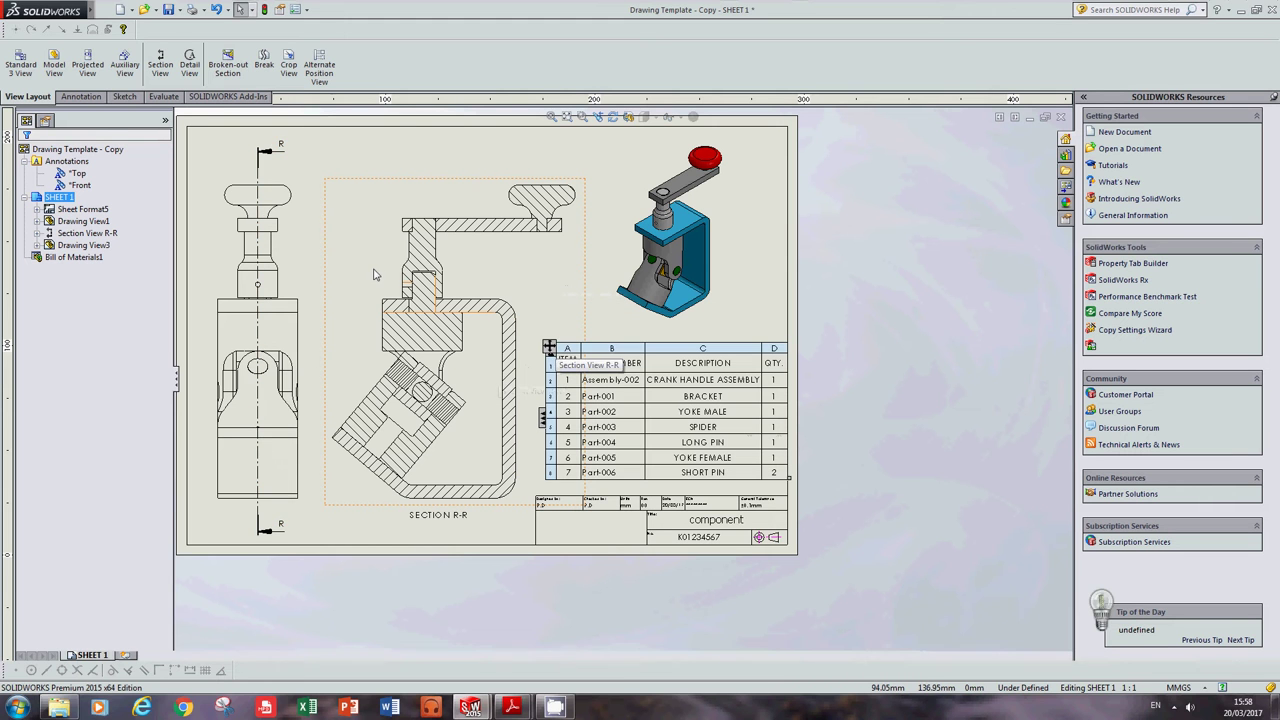
pyautogui.click(305, 133)
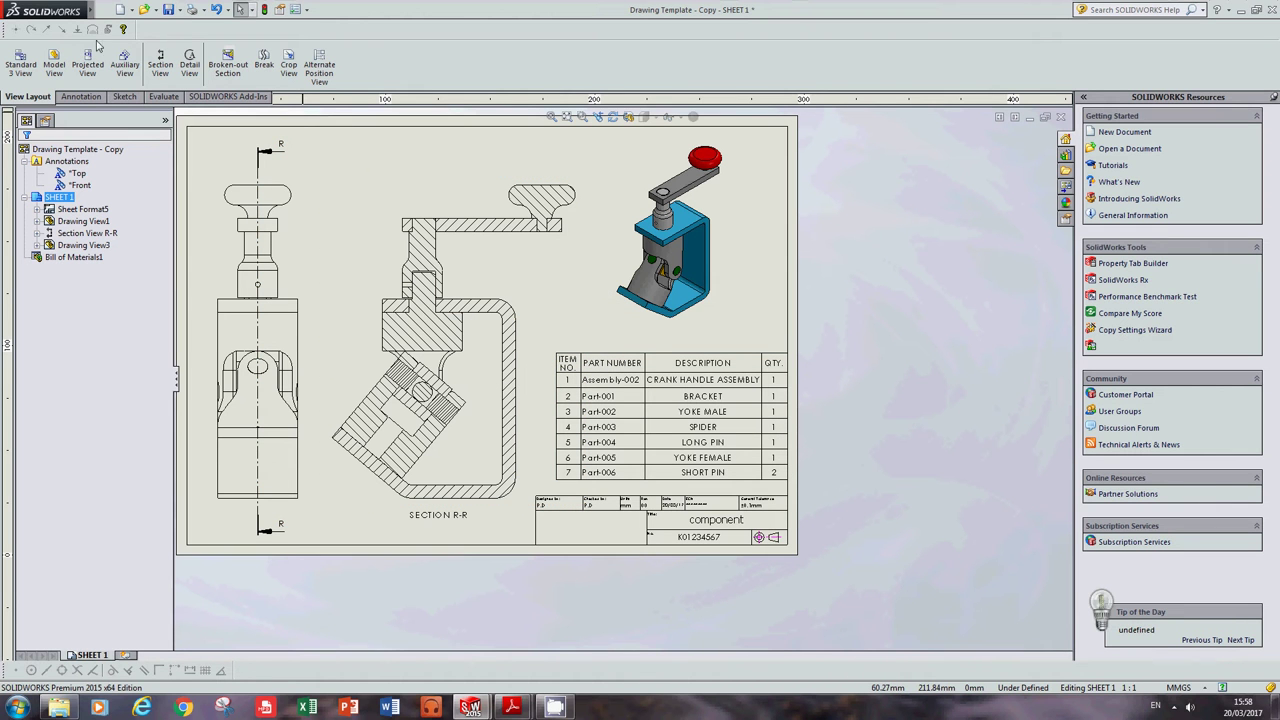
pyautogui.click(600, 362)
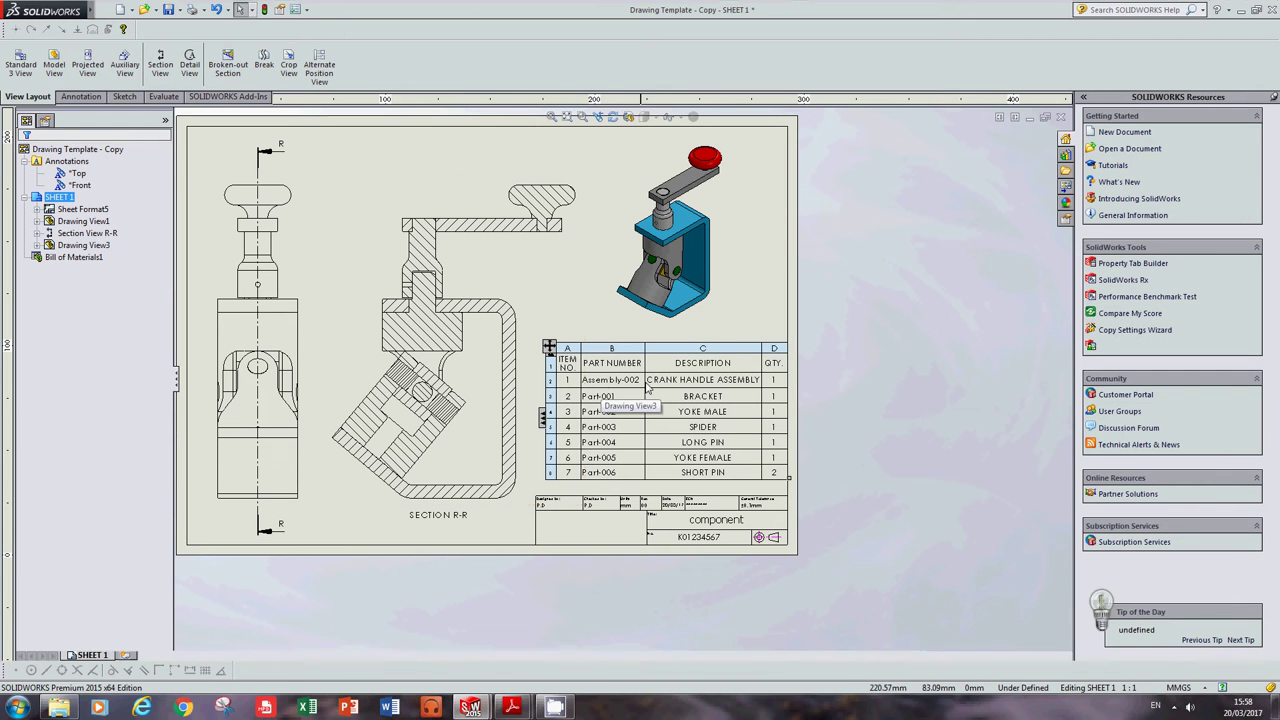
pyautogui.press('Escape')
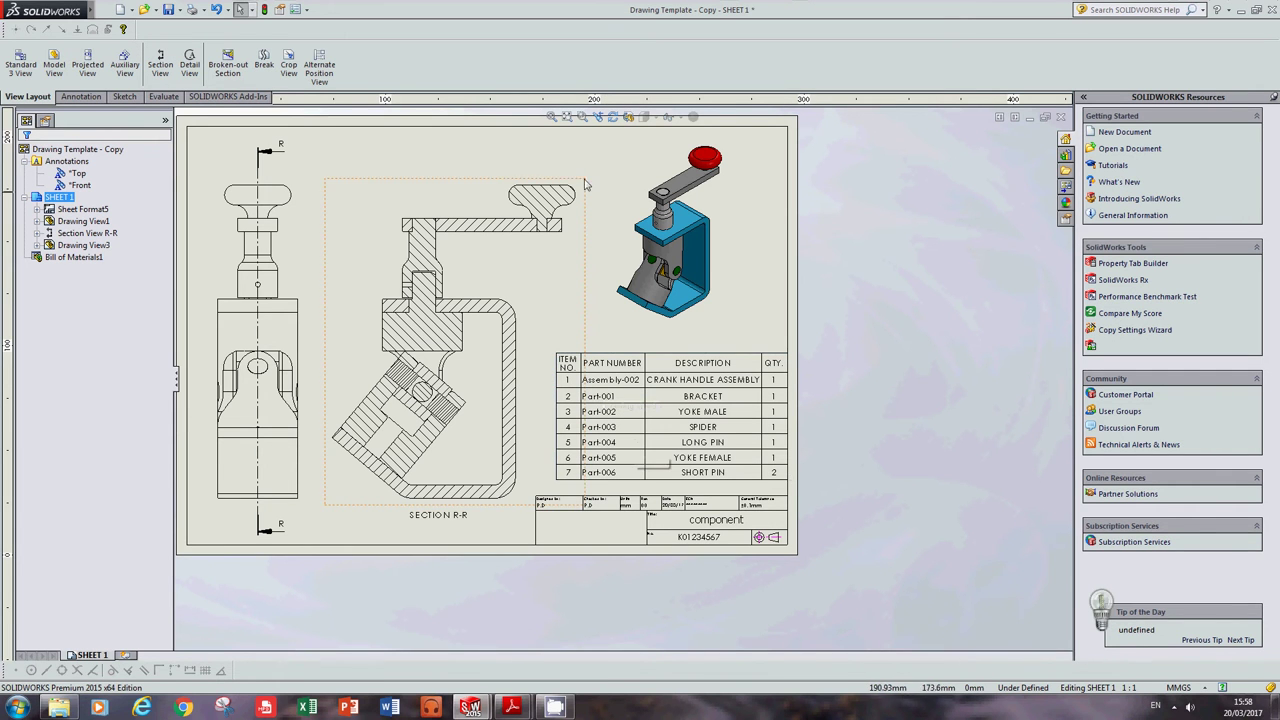
# Step: Attach a circular item-number balloon to the outer end of the crank handle arm in the section view, placed above and left of it
pyautogui.click(77, 98)
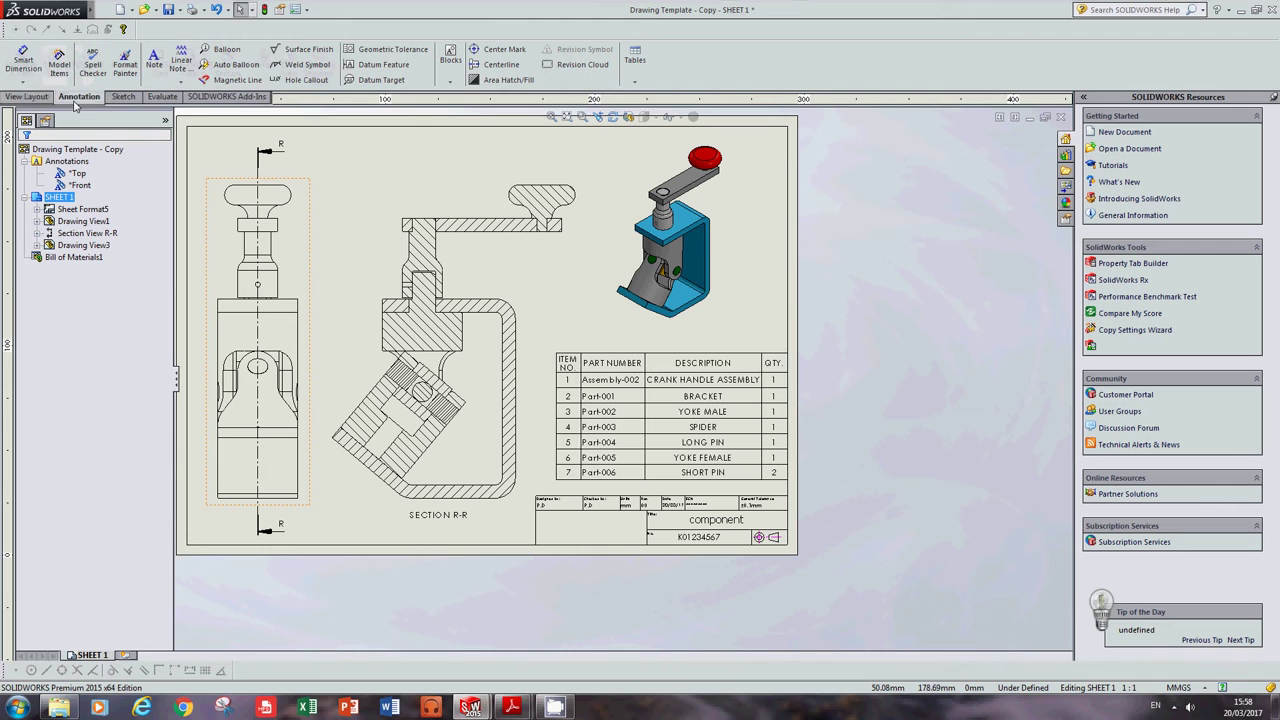
pyautogui.click(228, 50)
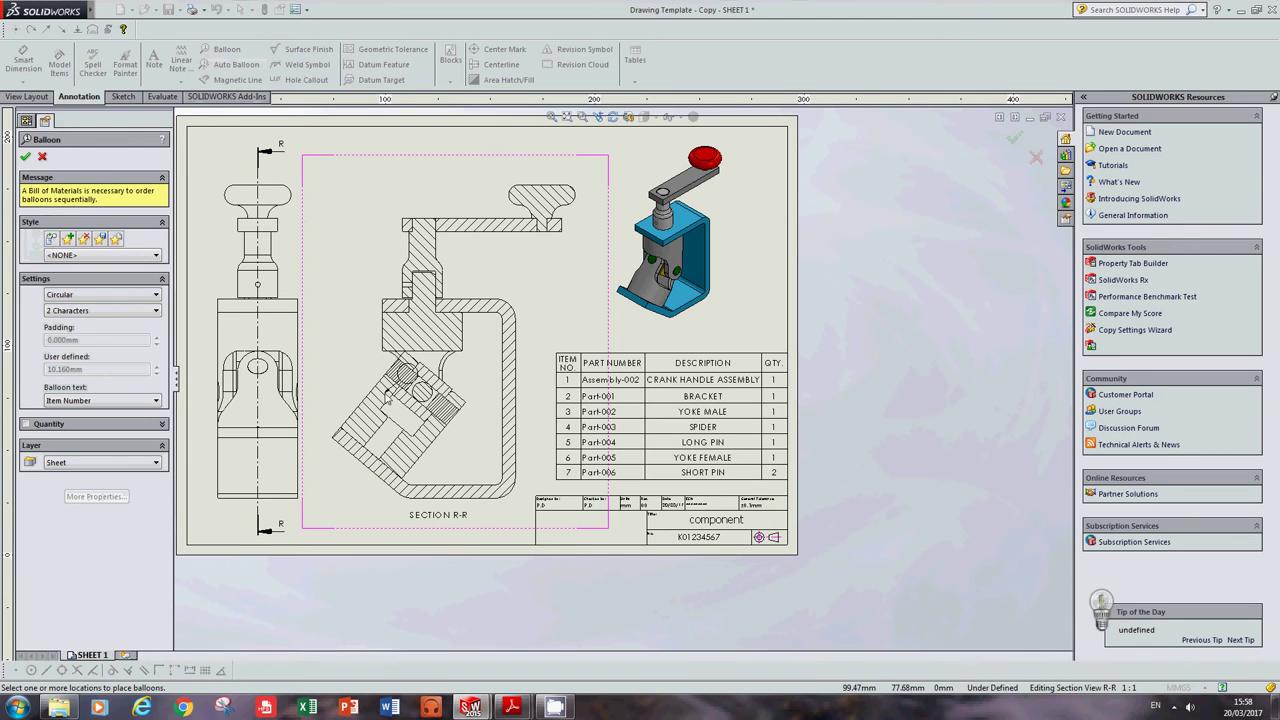
pyautogui.scroll(-1, 280, 400)
pyautogui.scroll(-2, 422, 192)
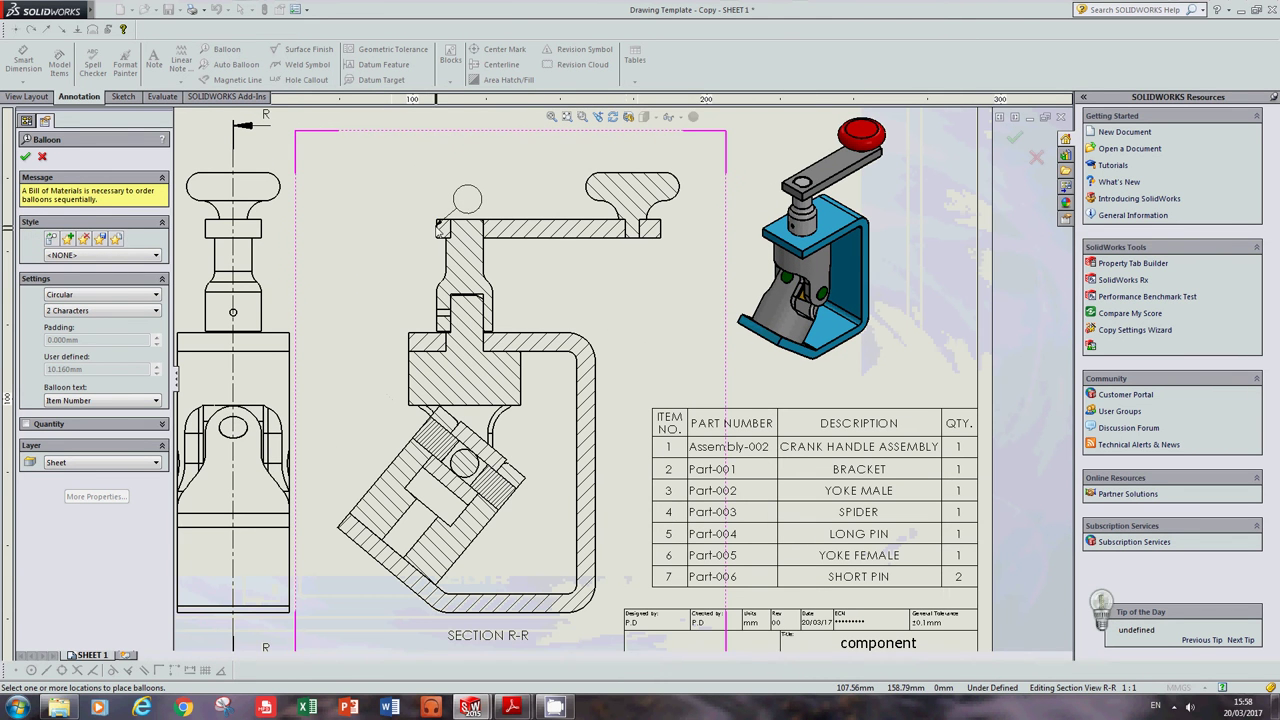
pyautogui.click(391, 184)
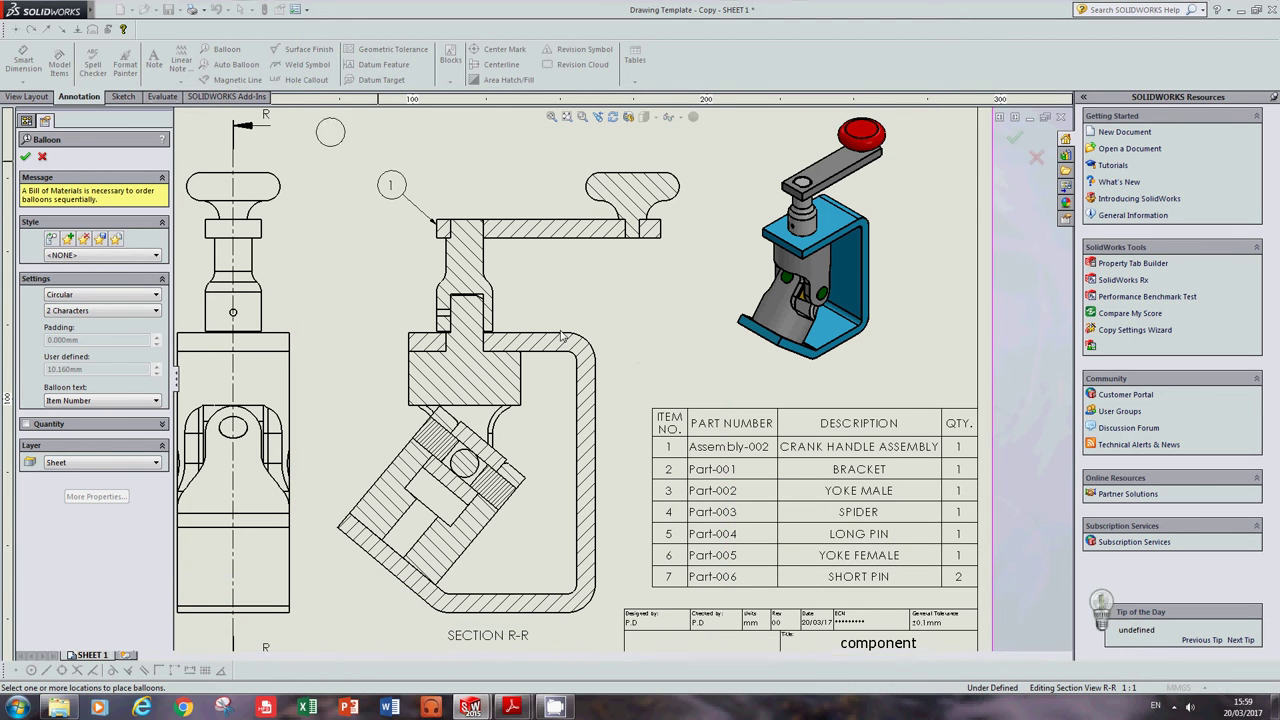
# Step: Attach an item-number balloon to the bracket's rounded upper corner in the section view, placed just above and outside the corner
pyautogui.scroll(-1, 679, 471)
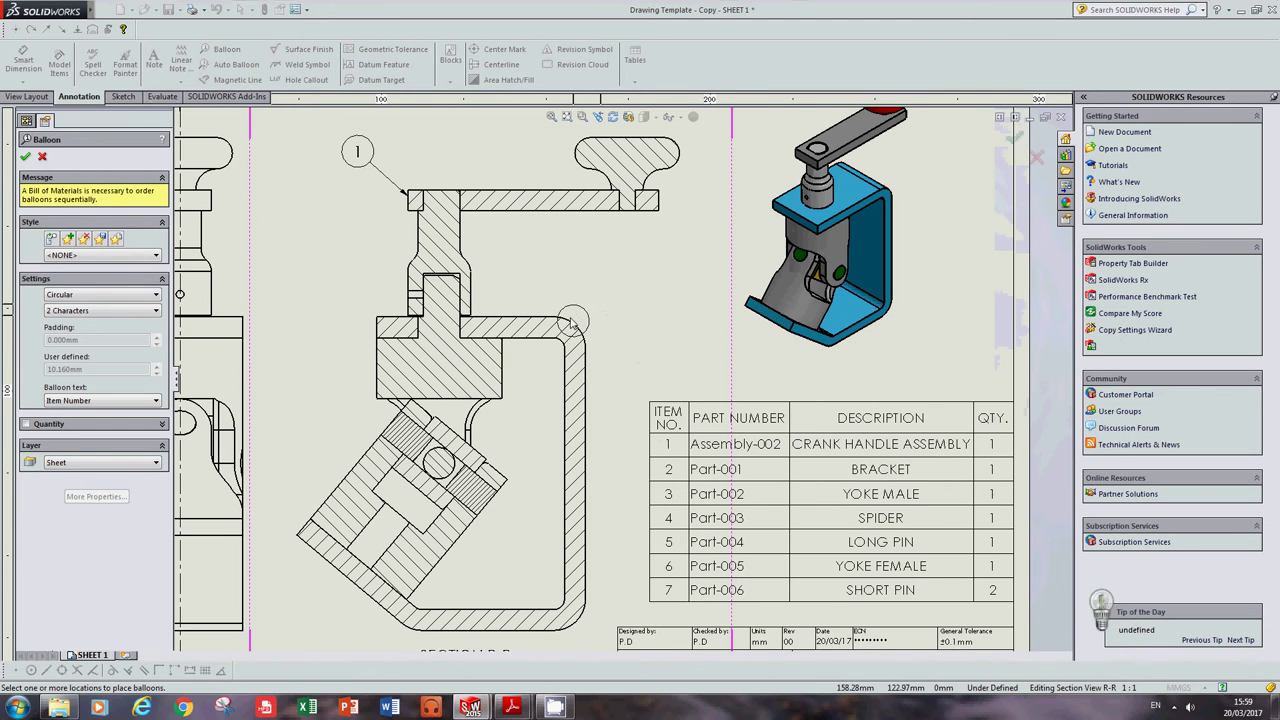
pyautogui.click(570, 325)
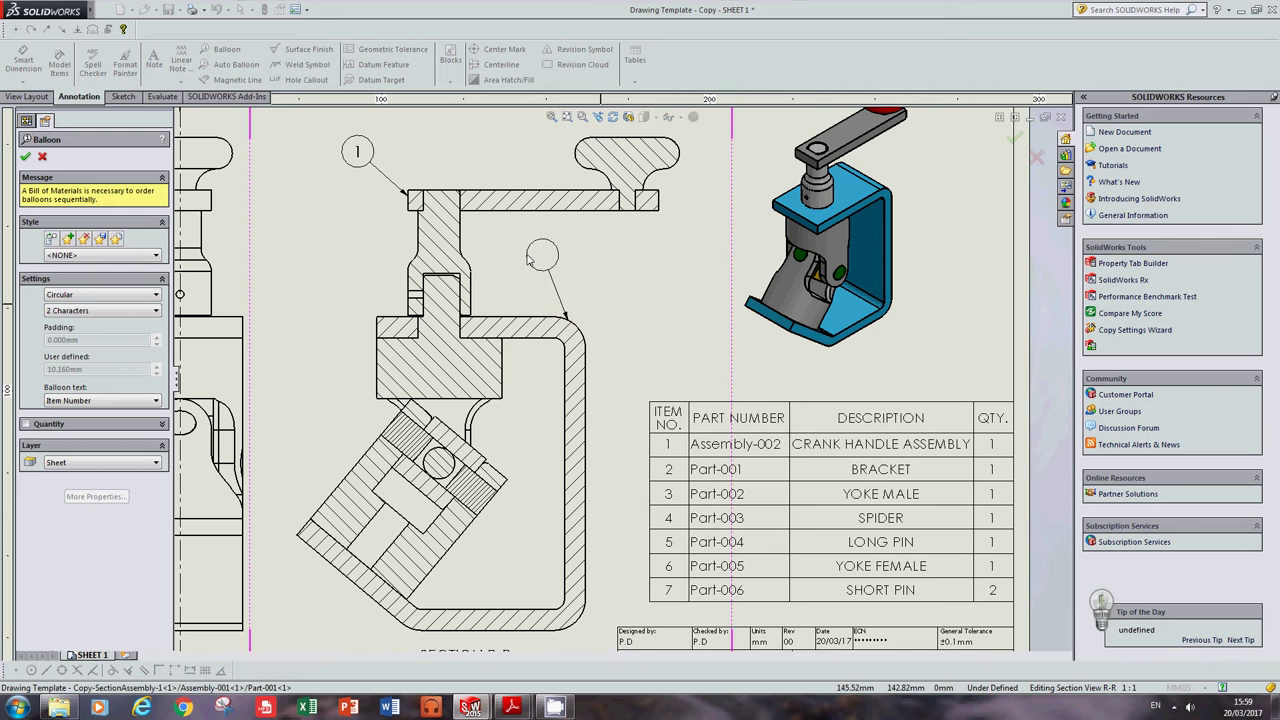
pyautogui.click(586, 274)
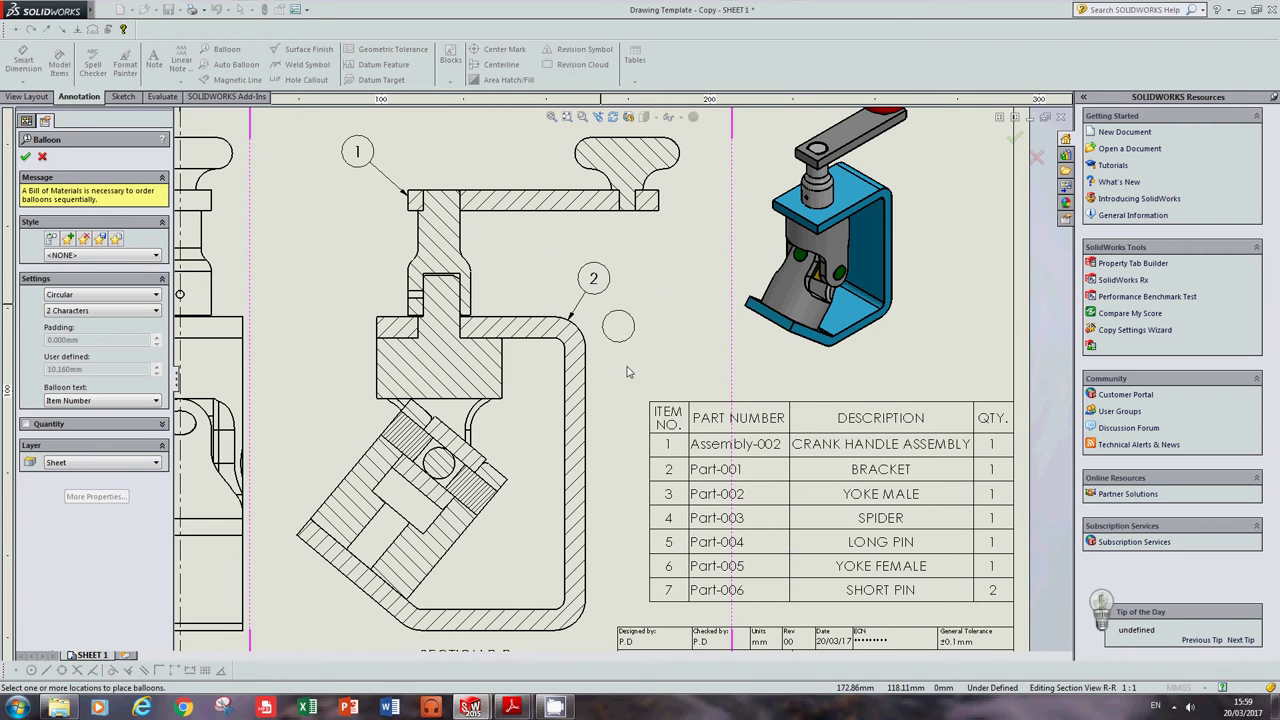
# Step: Attach an item-number balloon to the short pin (Part-006) in the front view, placed above and right of the pin outside the bracket outline
pyautogui.press('z')
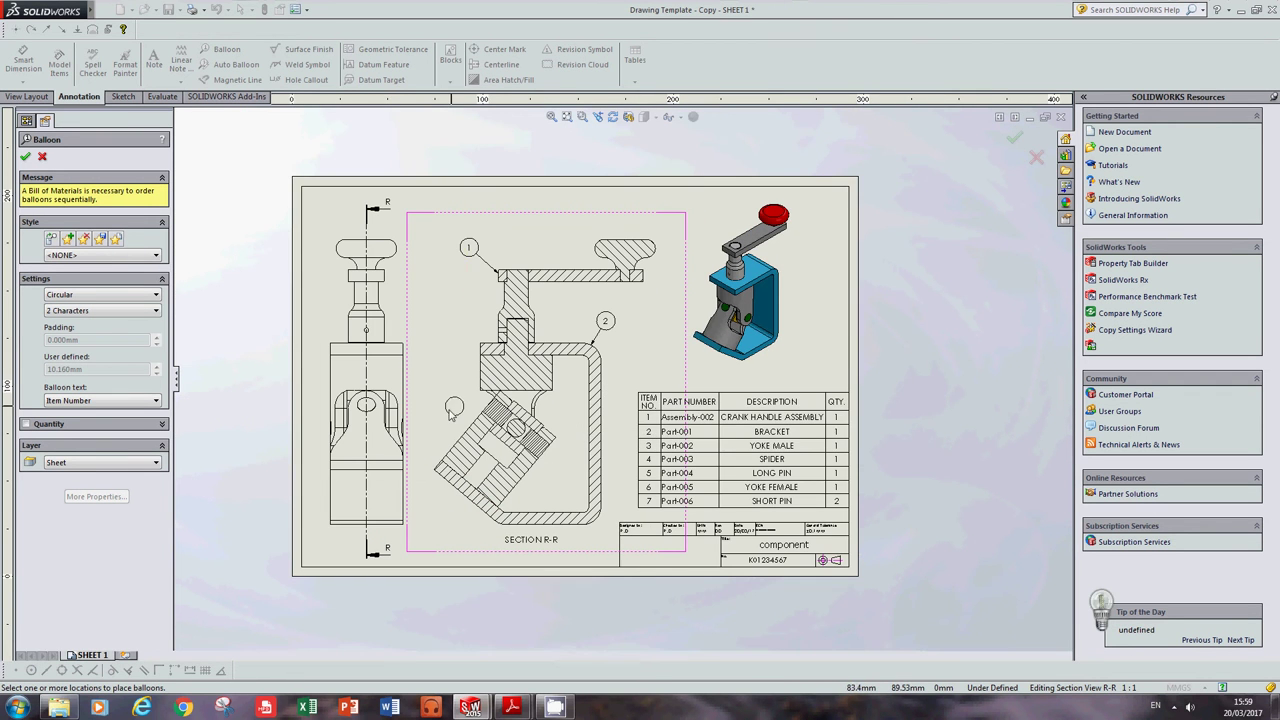
pyautogui.scroll(-2, 453, 413)
pyautogui.scroll(-2, 385, 400)
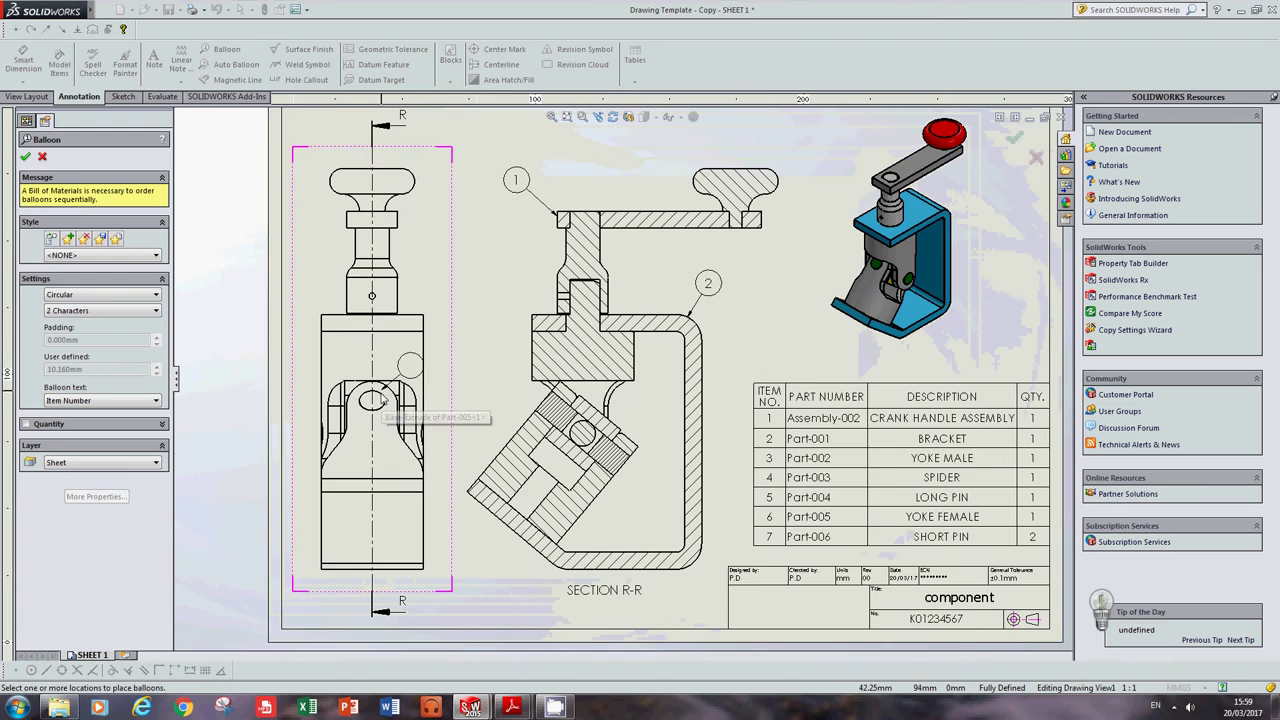
pyautogui.scroll(-1, 382, 399)
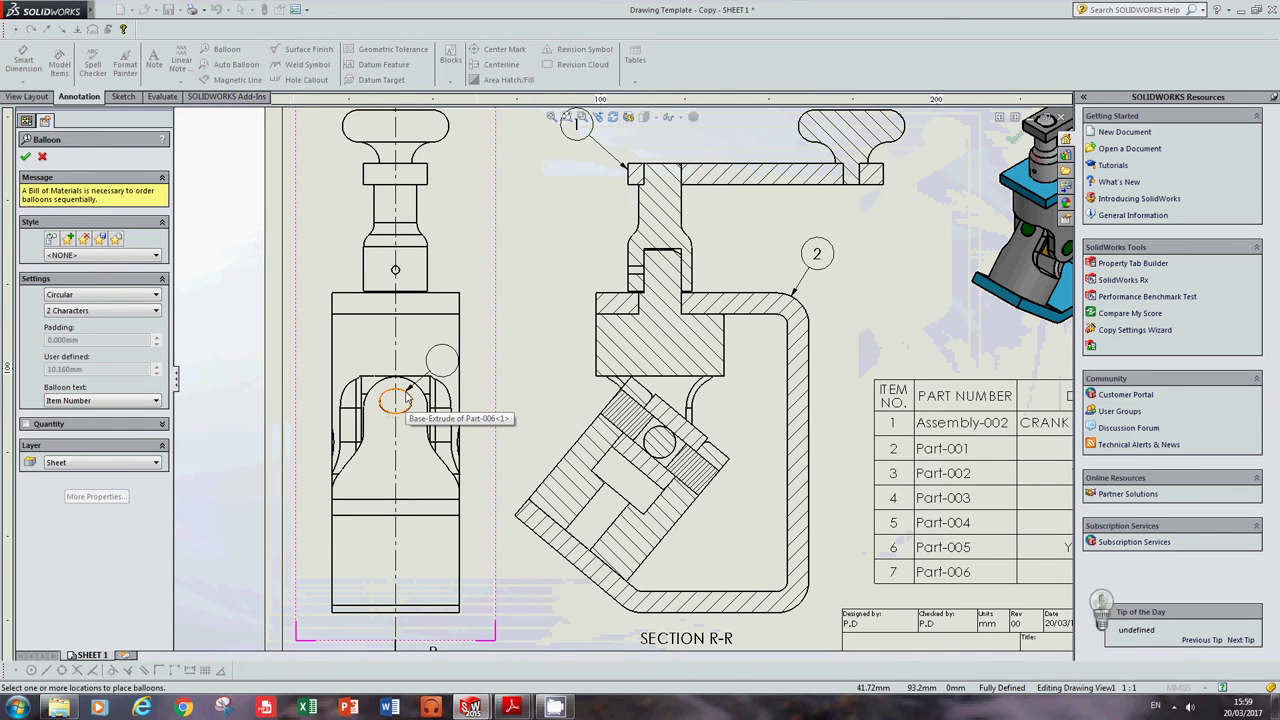
pyautogui.click(407, 397)
pyautogui.click(486, 336)
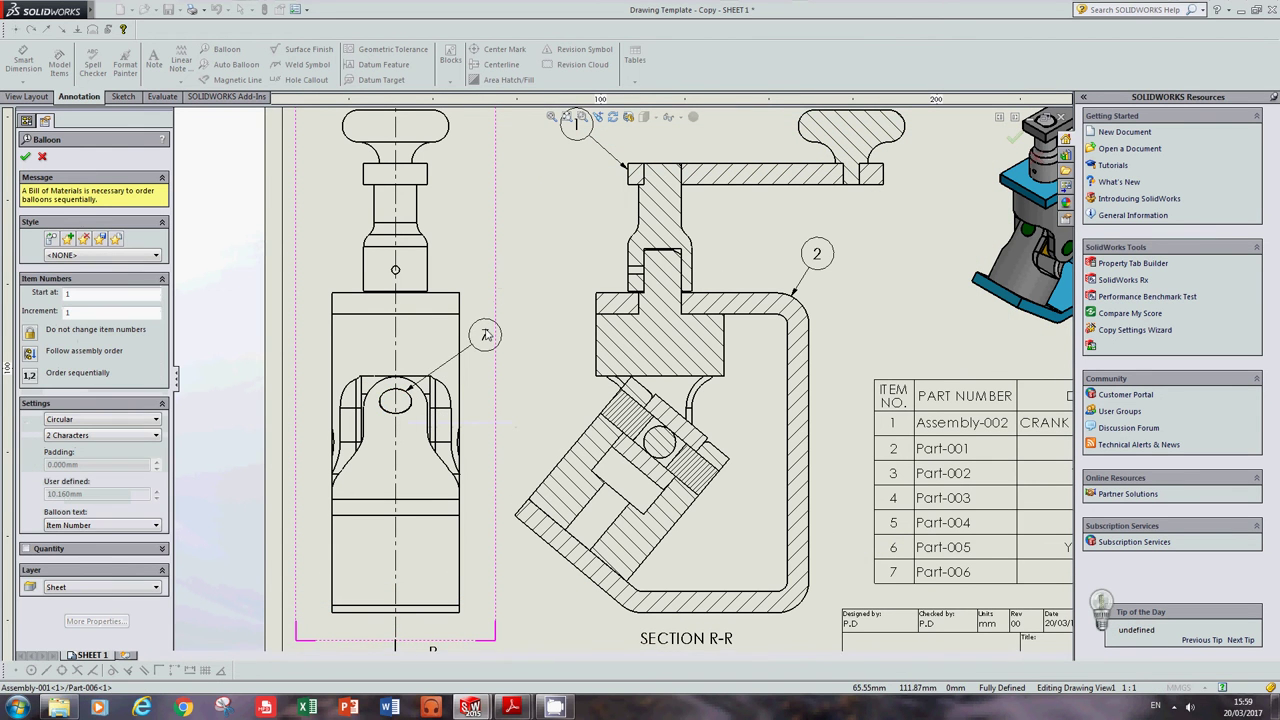
pyautogui.scroll(1, 625, 382)
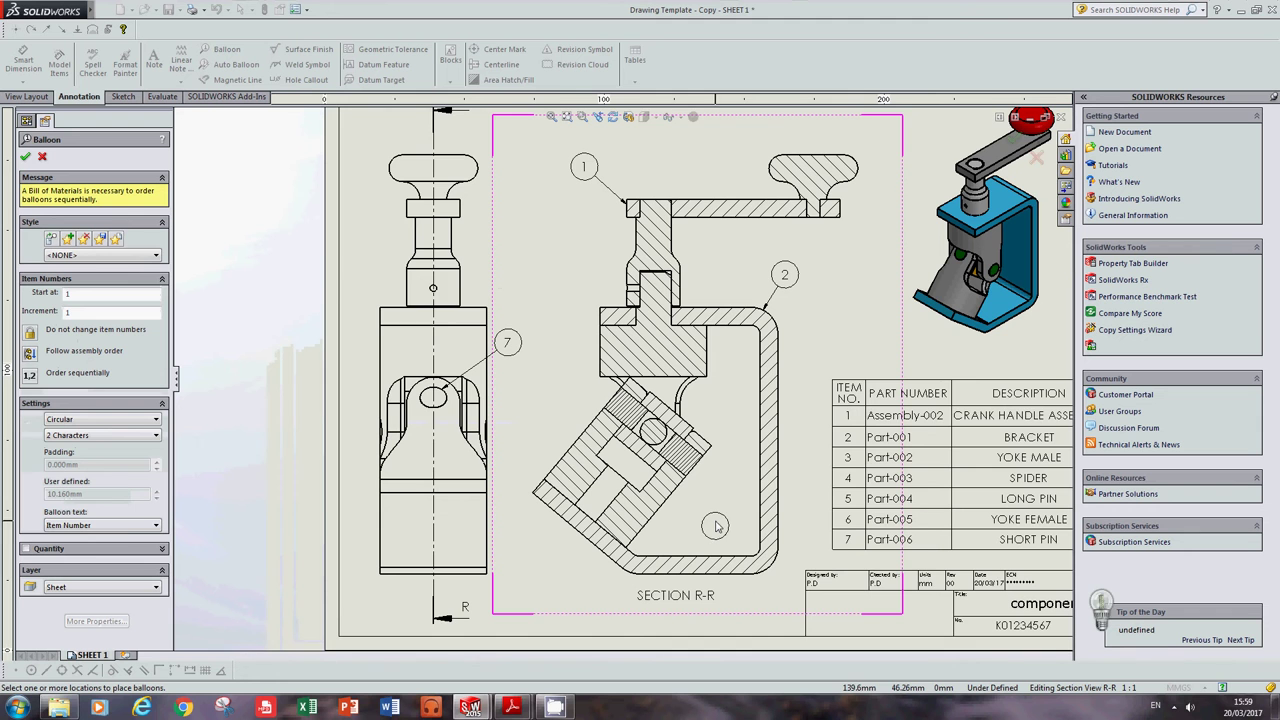
# Step: Attach an item-number balloon to the spider (Part-003) in the section view, placed left of the joint outline
pyautogui.scroll(-1, 668, 500)
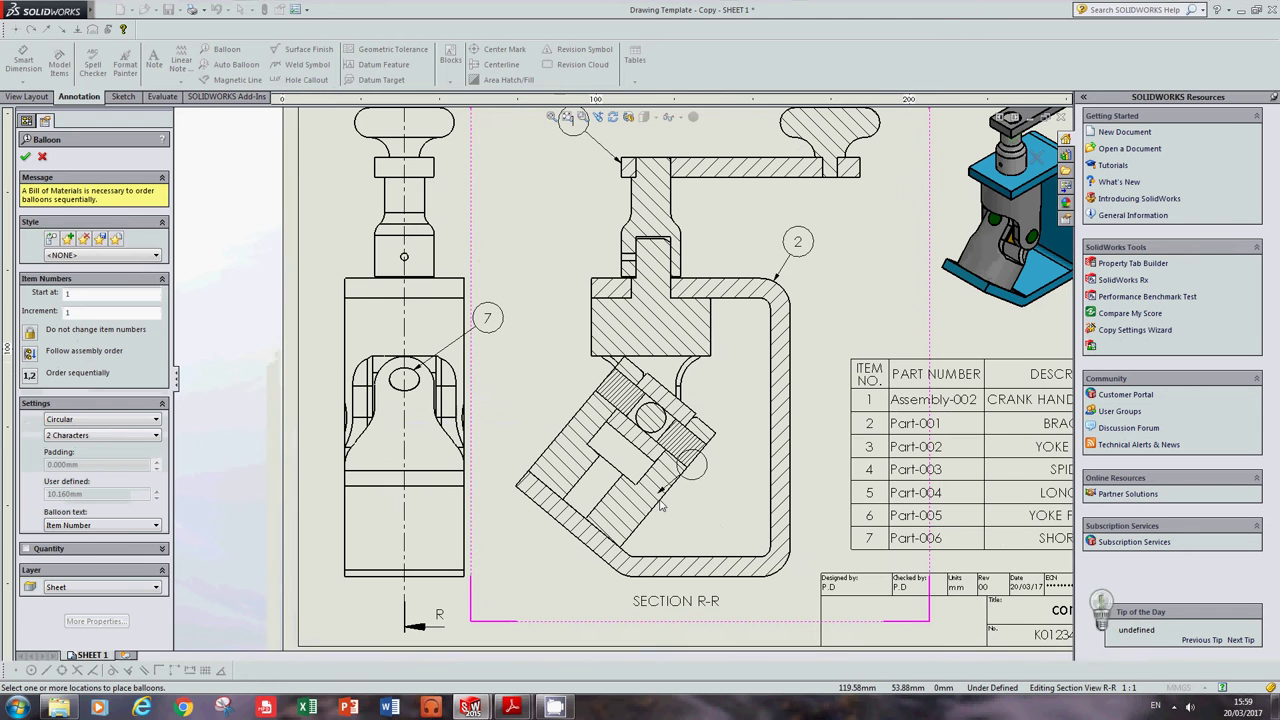
pyautogui.click(619, 432)
pyautogui.click(512, 428)
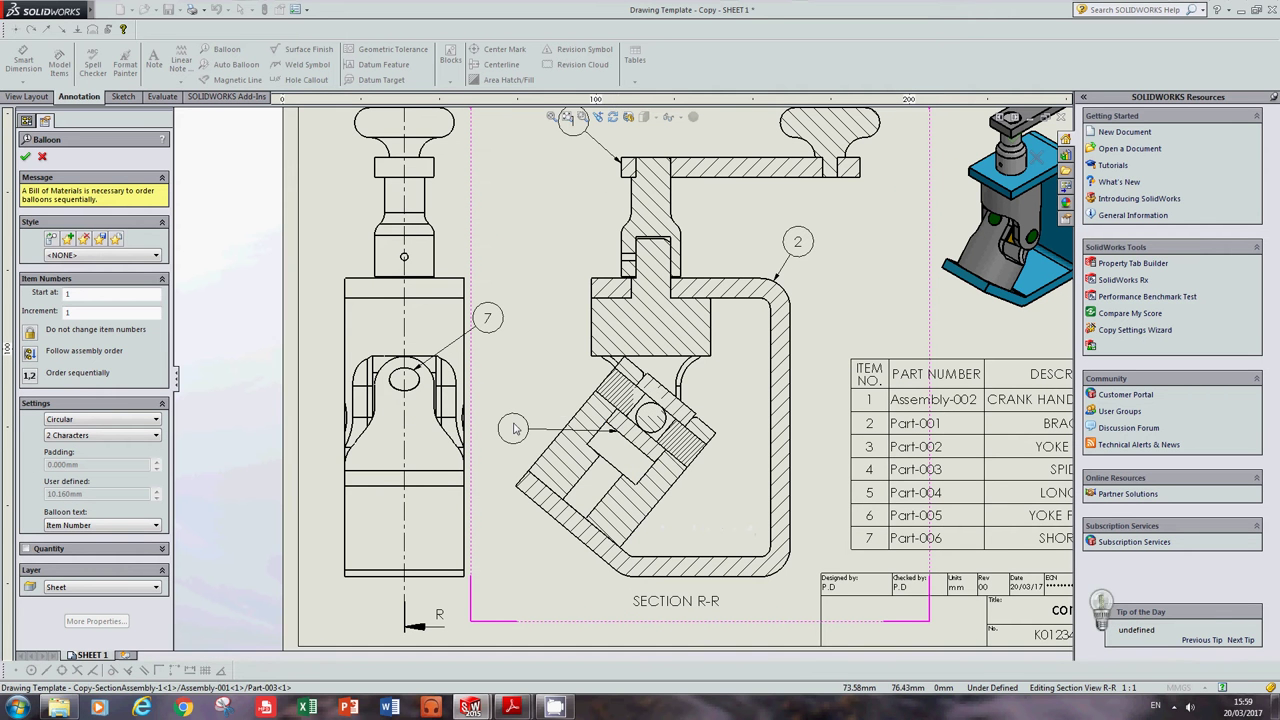
# Step: Attach an item-number balloon to the short pin (Part-006) in the section view, placed below and outside the bracket's lower rounded corner
pyautogui.scroll(3, 707, 543)
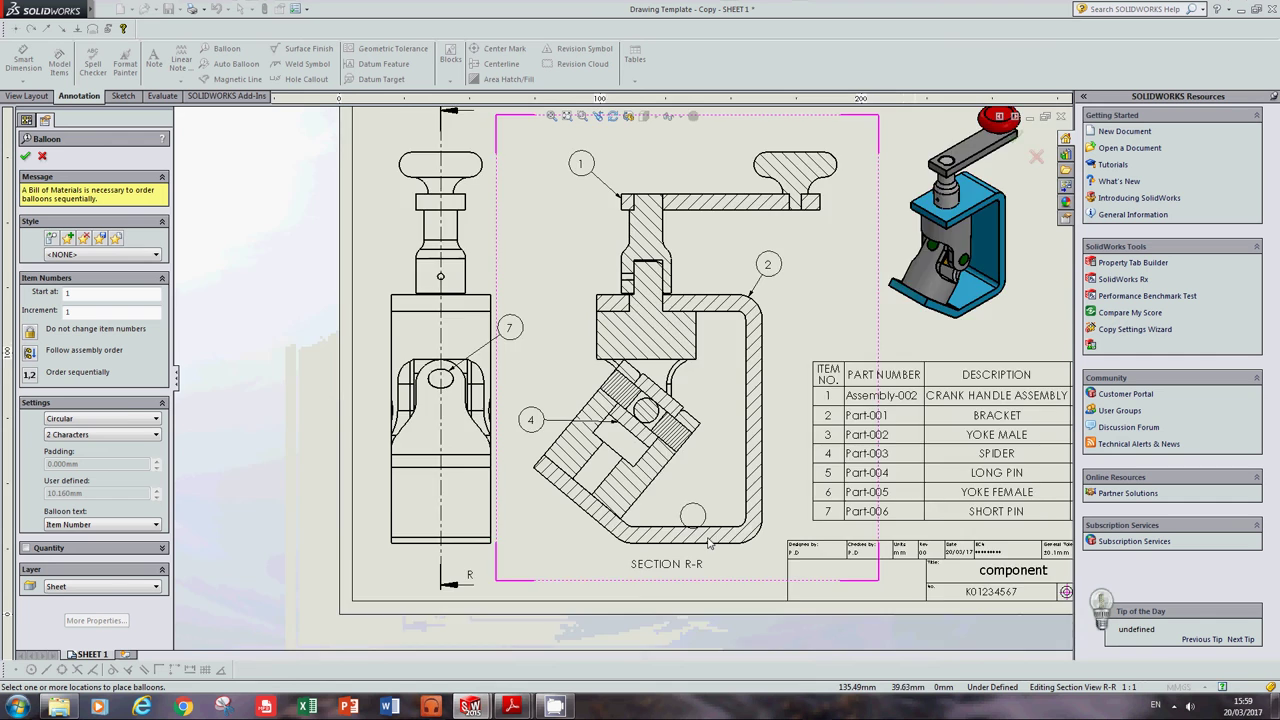
pyautogui.scroll(-4, 700, 540)
pyautogui.click(662, 382)
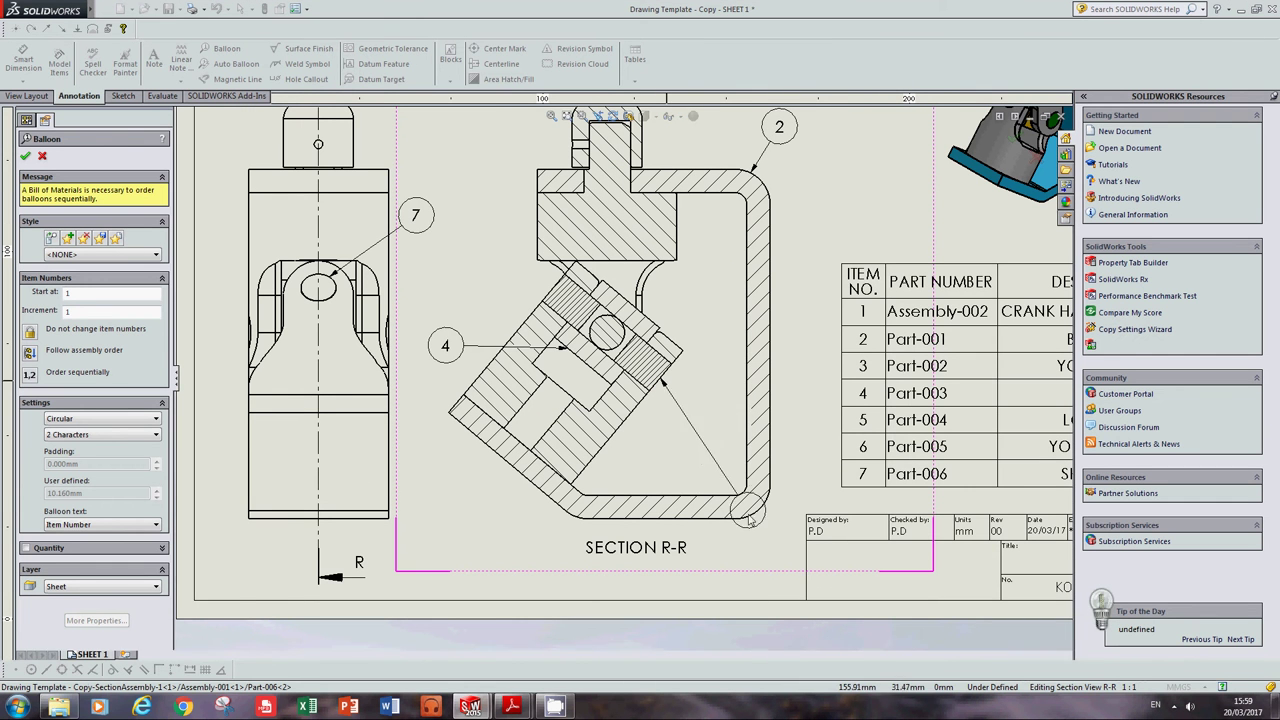
pyautogui.click(743, 546)
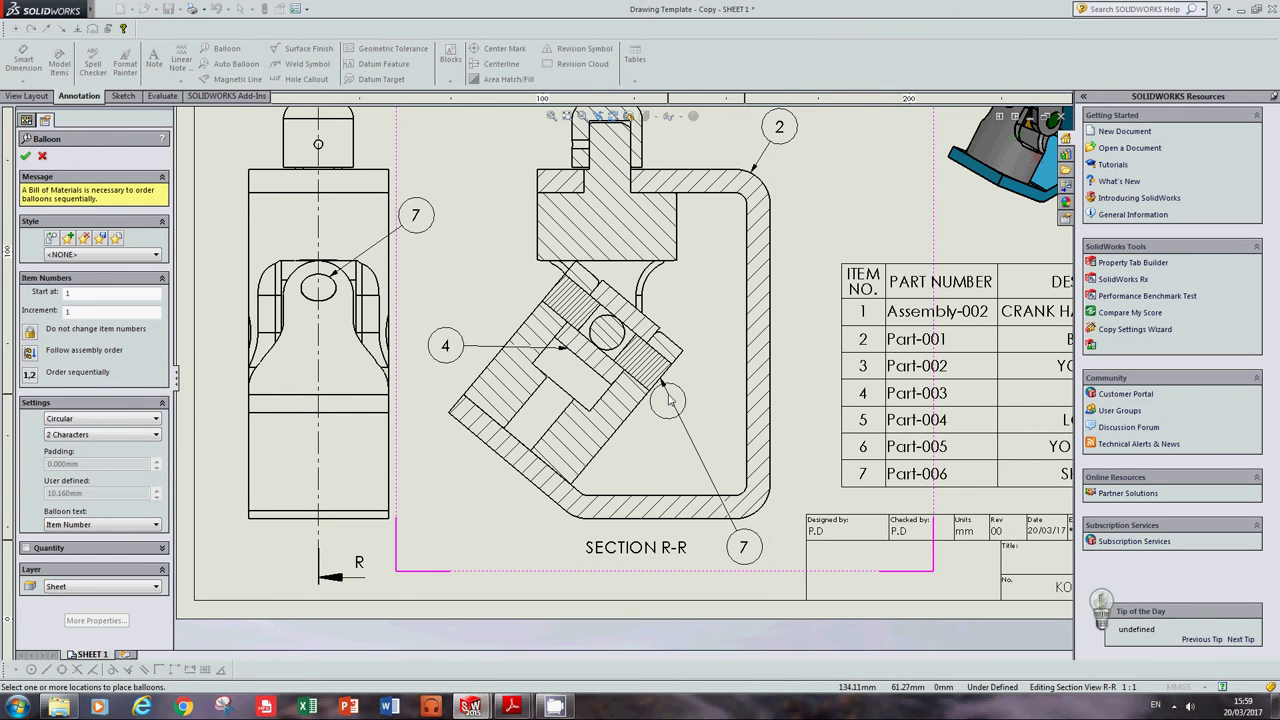
# Step: Attach an item-number balloon to the left edge of the male yoke (Part-002) in the section view, placed above and left of it
pyautogui.scroll(1, 673, 385)
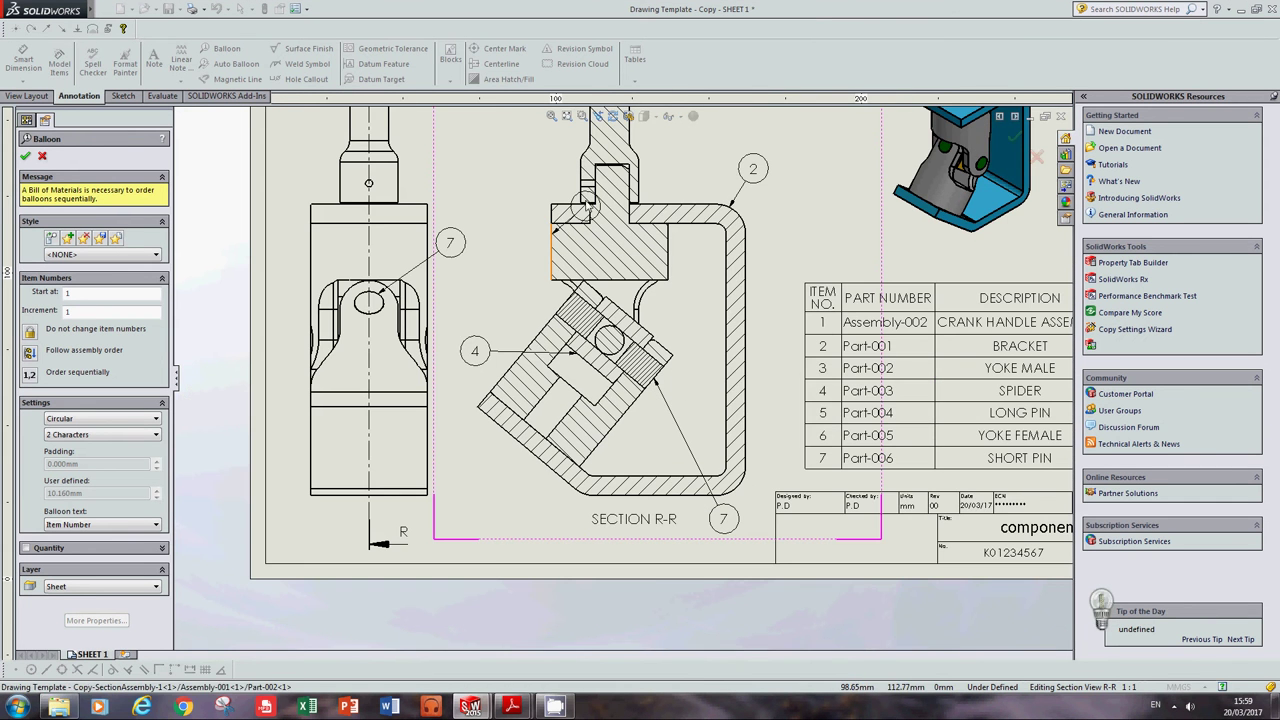
pyautogui.click(549, 232)
pyautogui.click(492, 211)
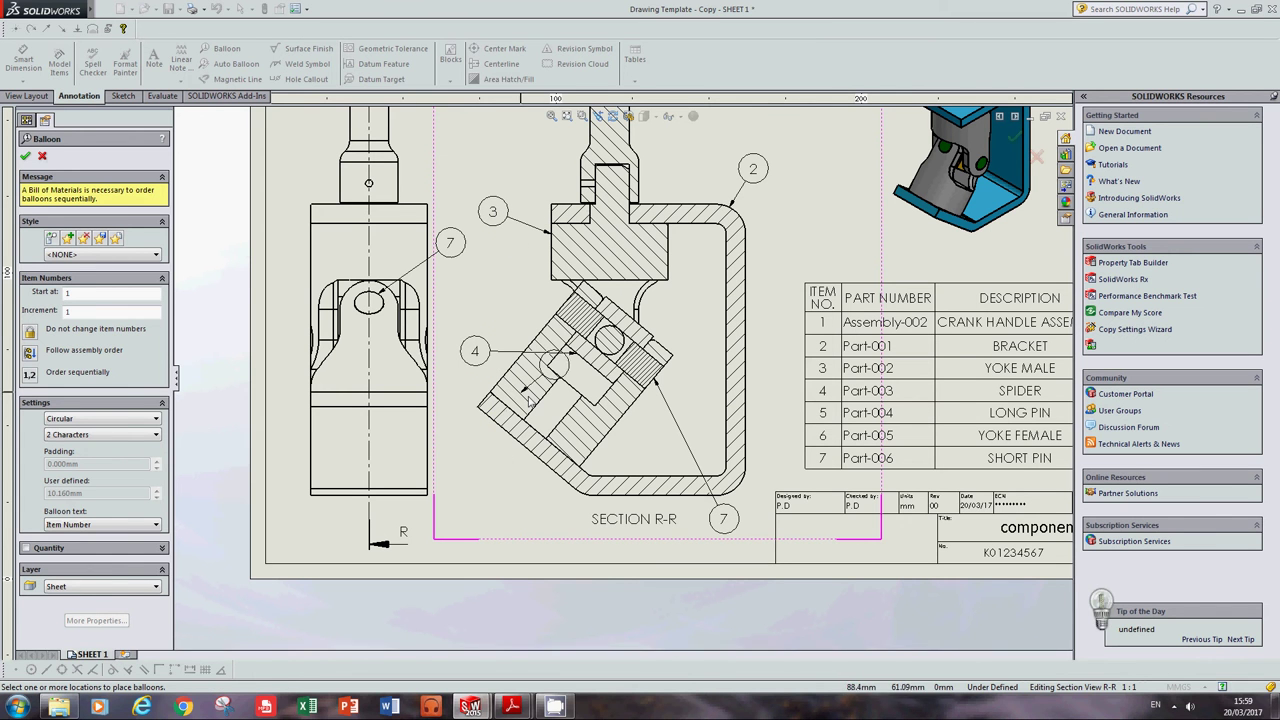
# Step: Attach an item-number balloon to the female yoke (Part-005) in the front view, placed to its right under the short pin's balloon
pyautogui.click(418, 348)
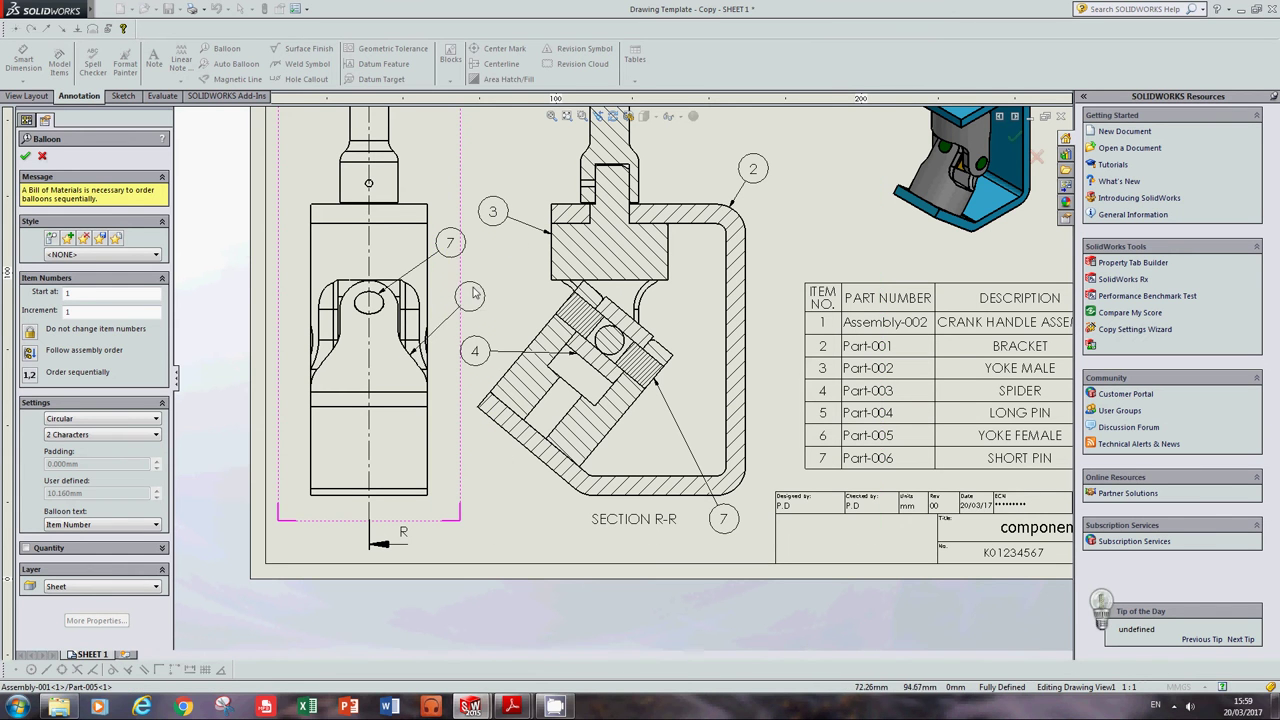
pyautogui.click(459, 302)
pyautogui.scroll(4, 745, 320)
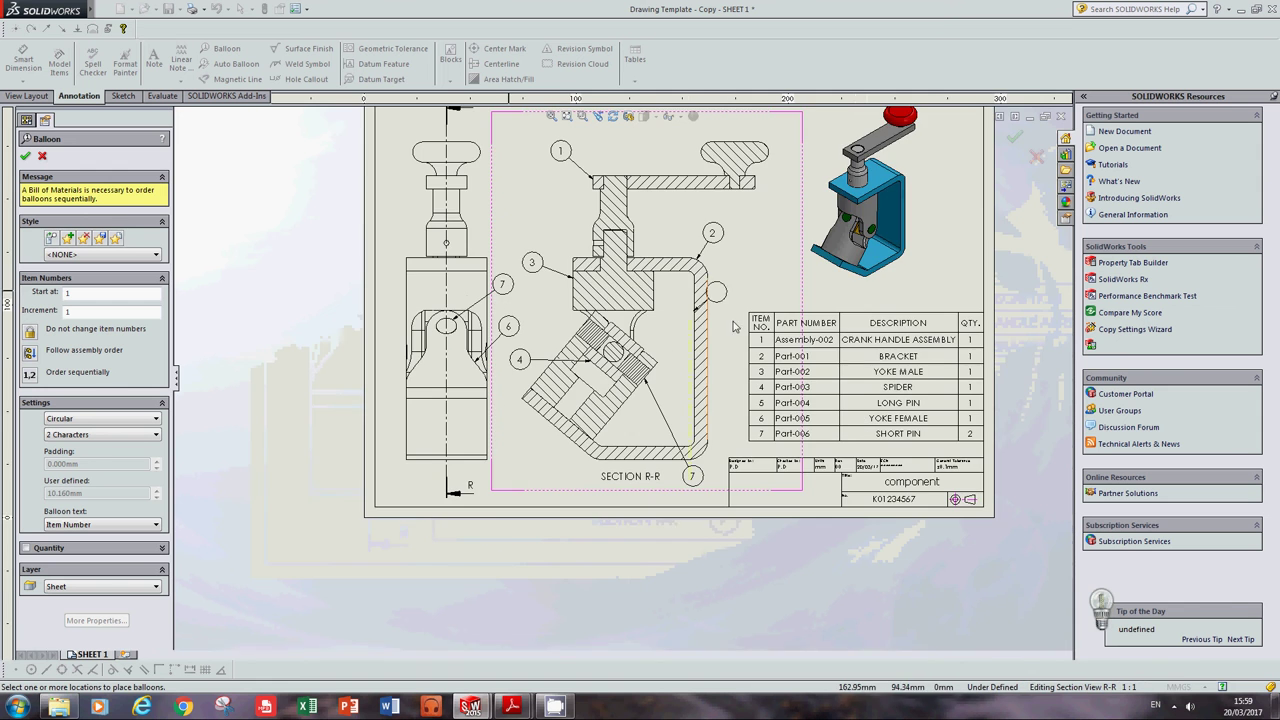
pyautogui.scroll(-2, 642, 252)
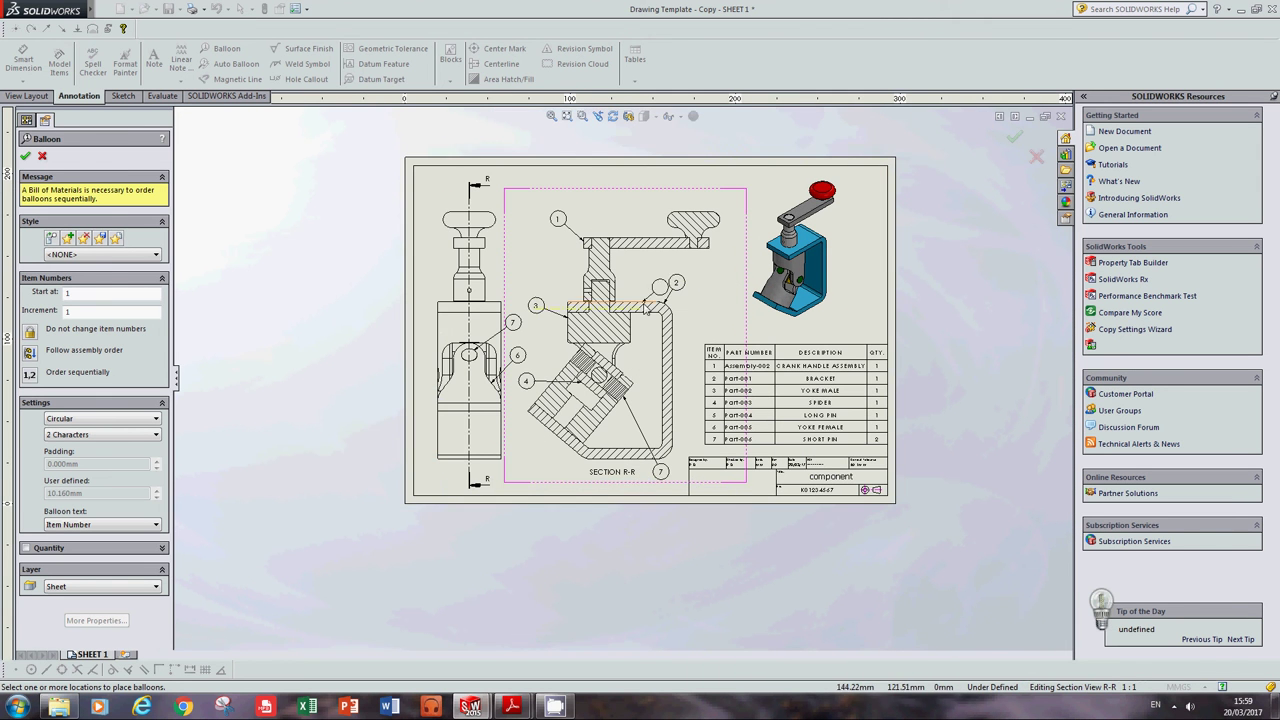
pyautogui.scroll(-1, 516, 267)
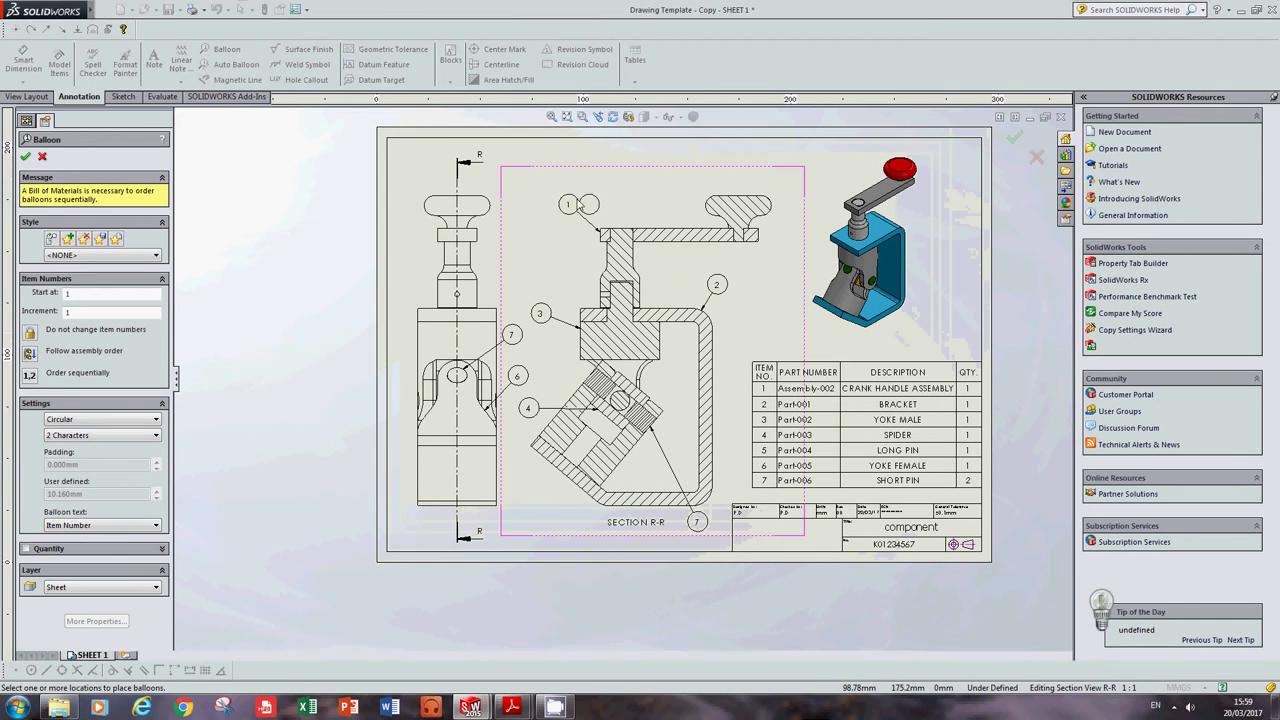
pyautogui.click(566, 205)
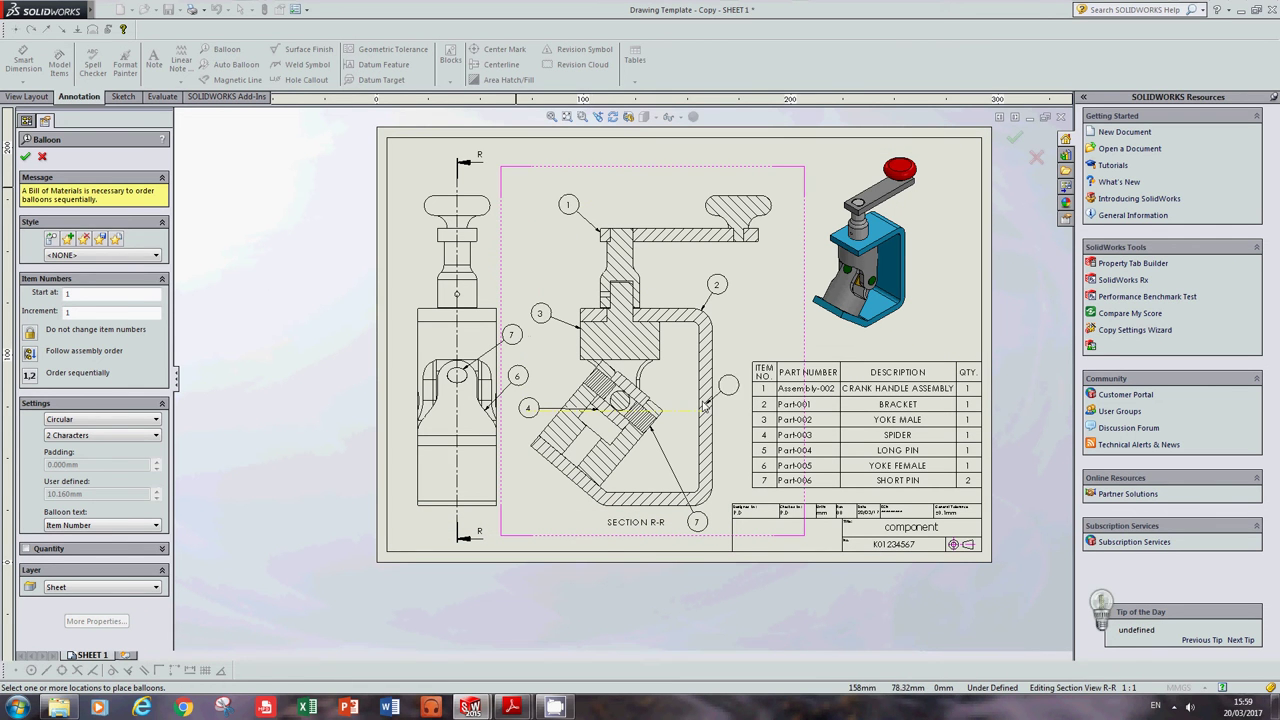
pyautogui.scroll(-1, 875, 452)
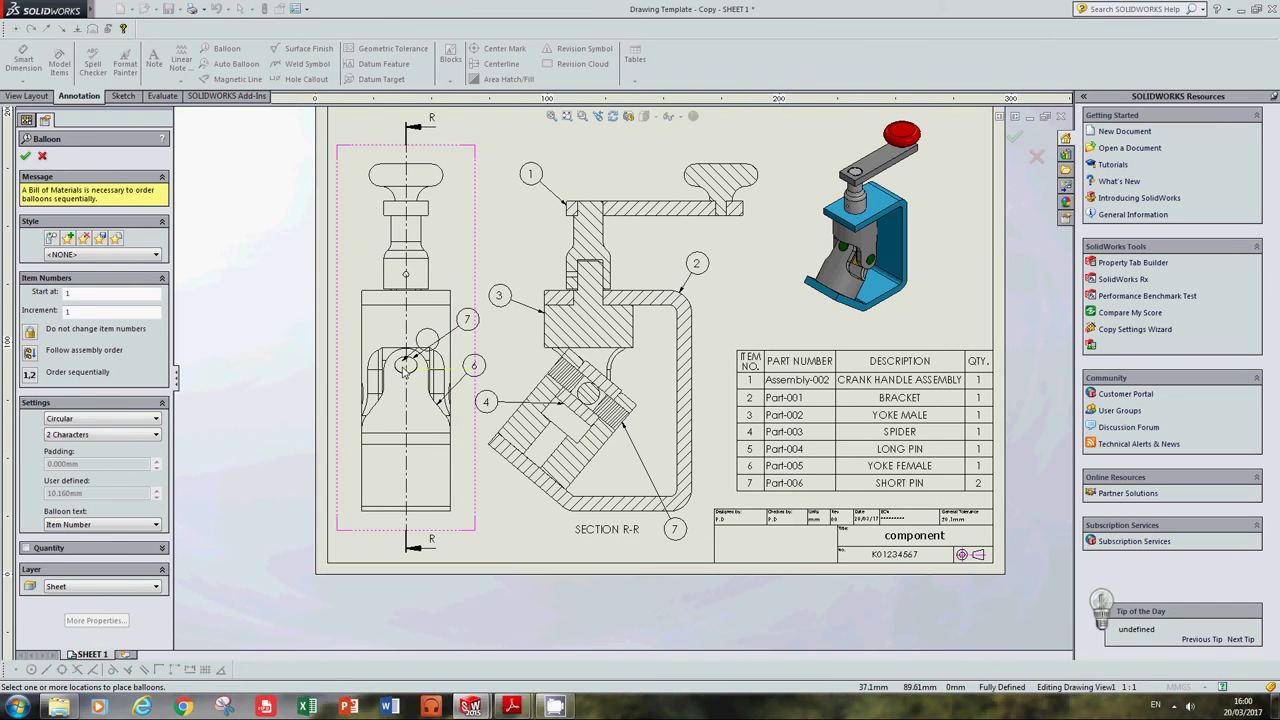
pyautogui.scroll(-3, 440, 380)
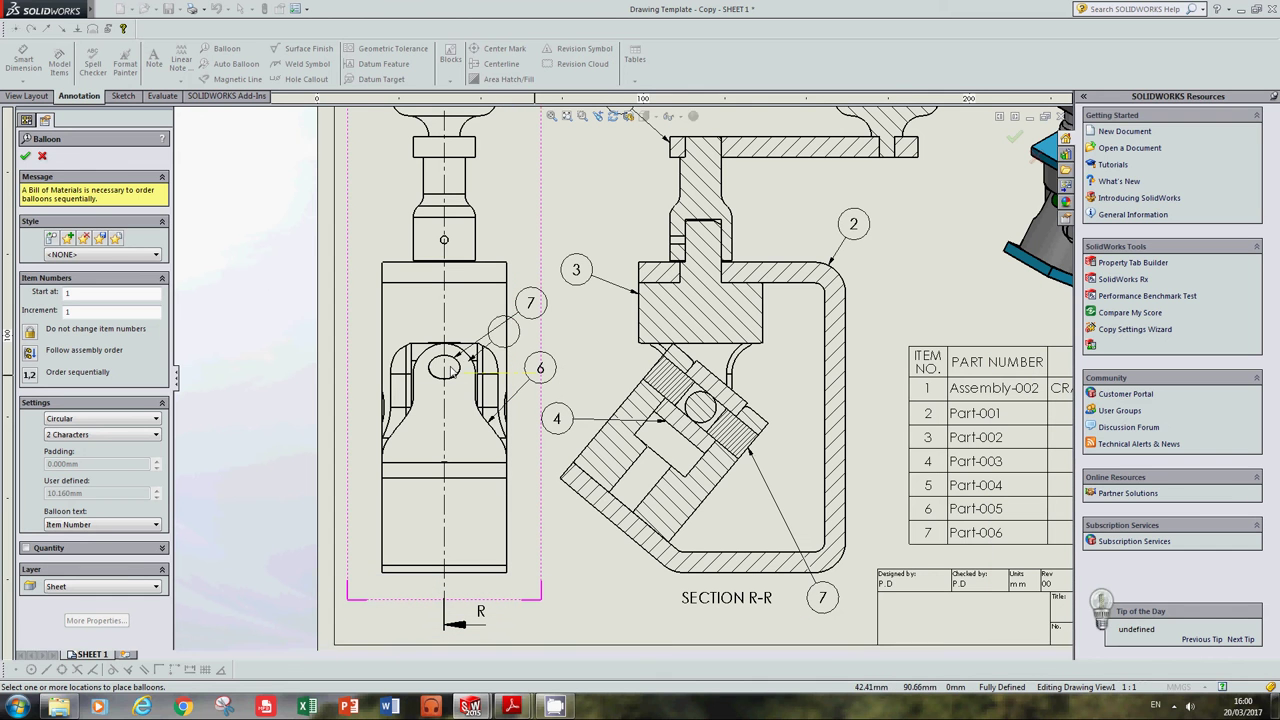
pyautogui.click(460, 368)
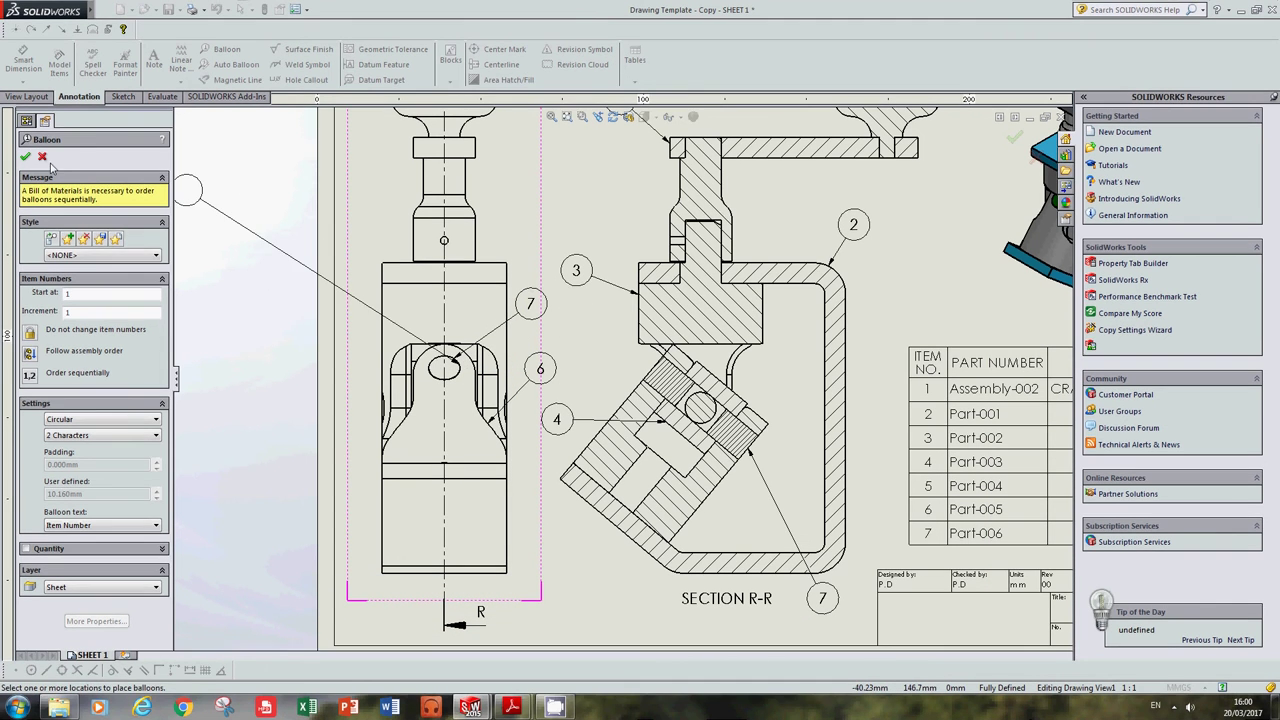
pyautogui.press('Escape')
# Step: Attach an item-number balloon to the circular long pin (Part-004) in the section view, placed up and left between the yoke and spider balloons
pyautogui.press('Return')
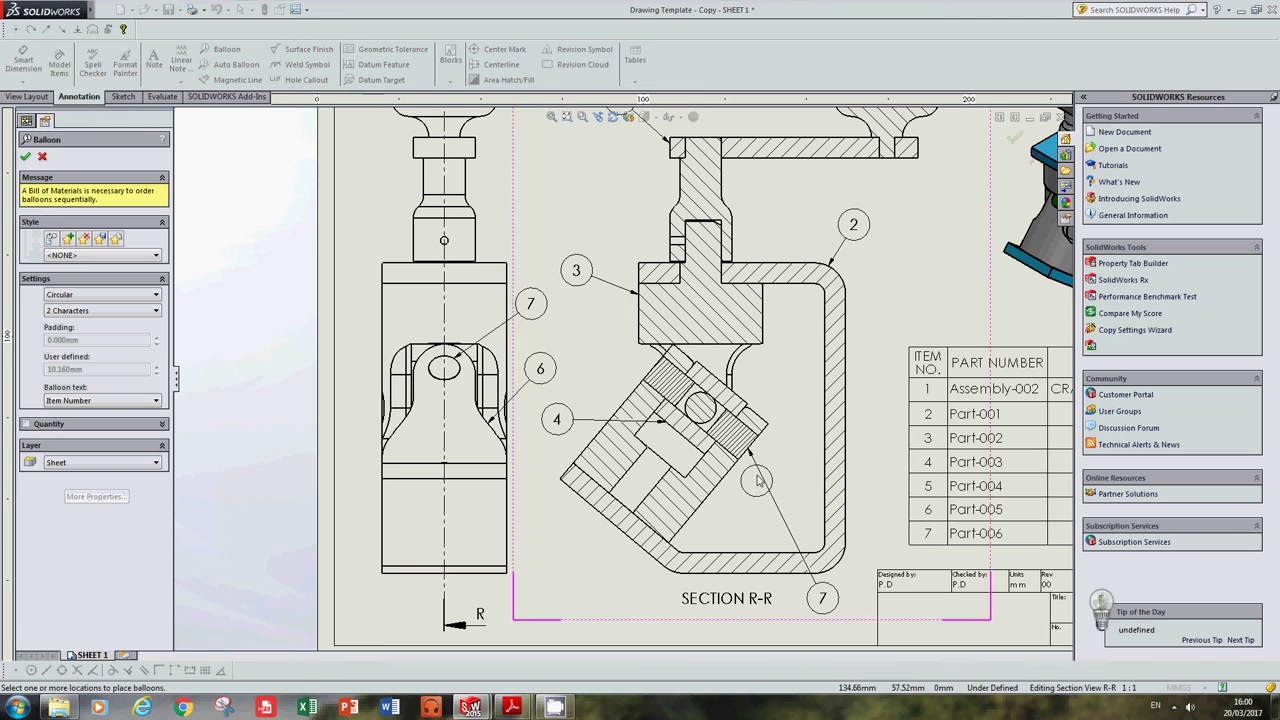
pyautogui.scroll(2, 661, 385)
pyautogui.scroll(-2, 670, 395)
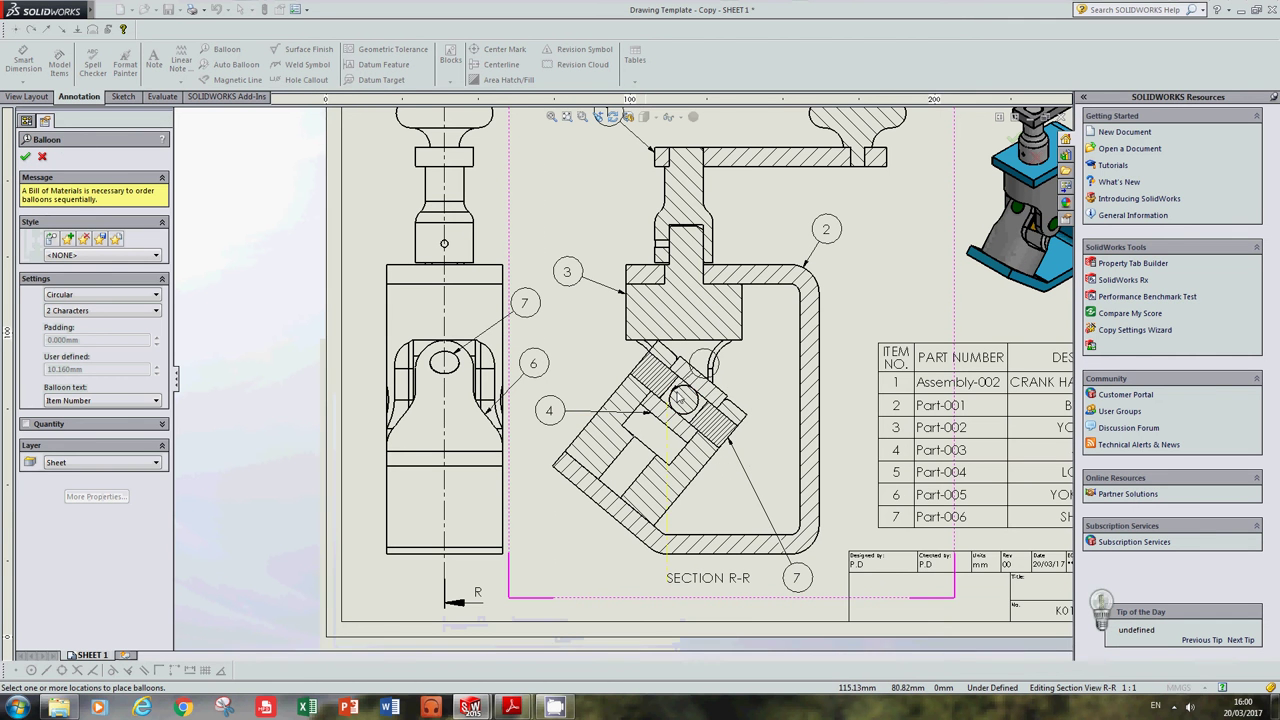
pyautogui.click(683, 395)
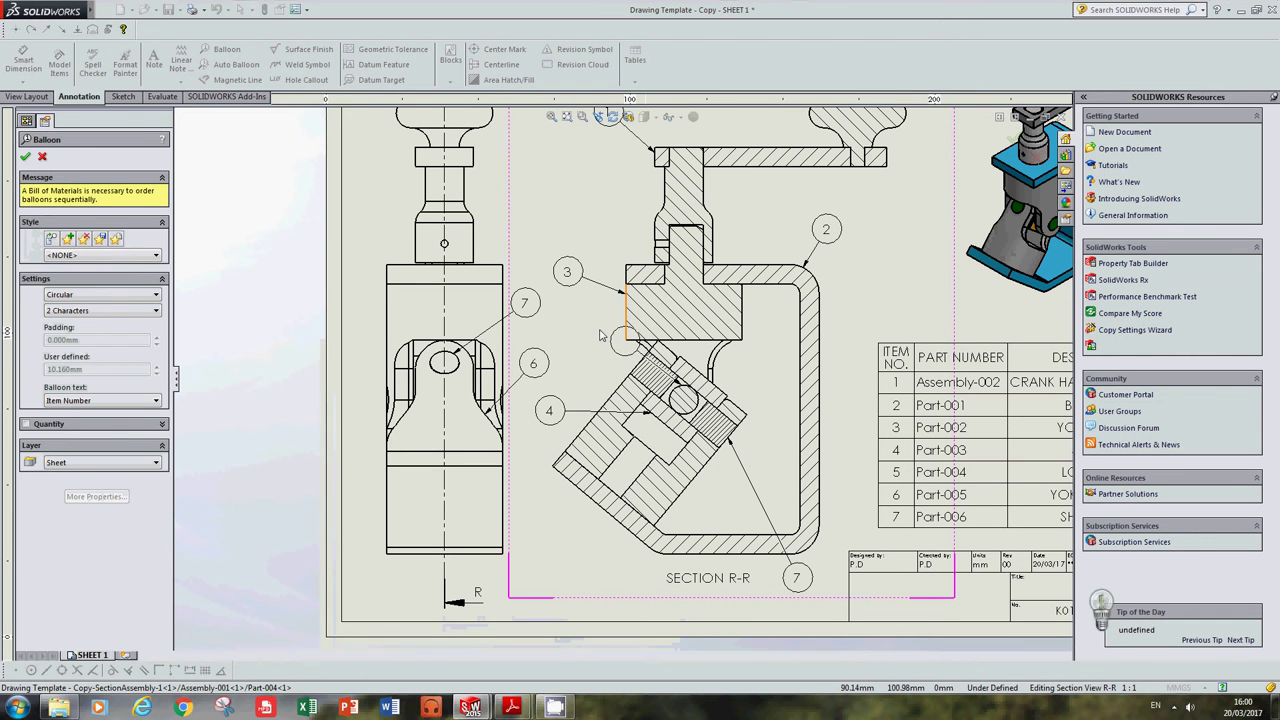
pyautogui.click(593, 347)
pyautogui.press('Escape')
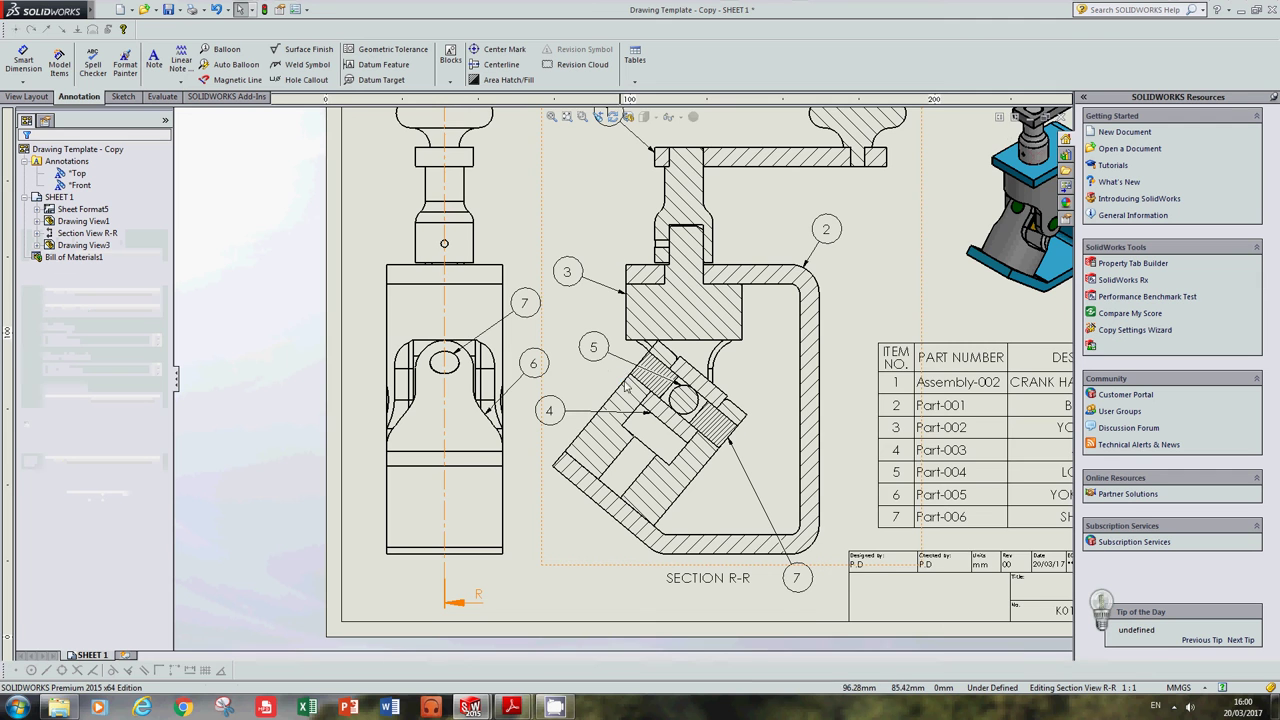
# Step: Expand the bill of materials' assembly structure column and examine which items are marked as having balloons
pyautogui.scroll(-1, 700, 400)
pyautogui.scroll(2, 650, 400)
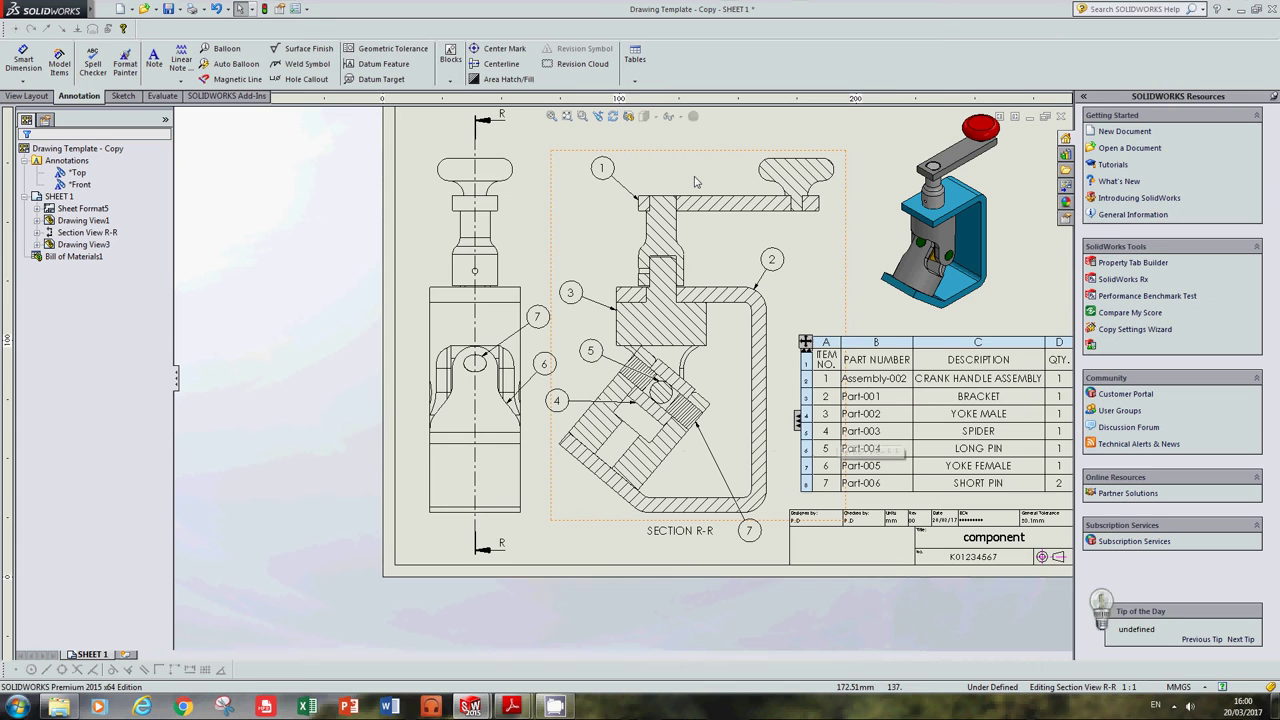
pyautogui.scroll(1, 1014, 430)
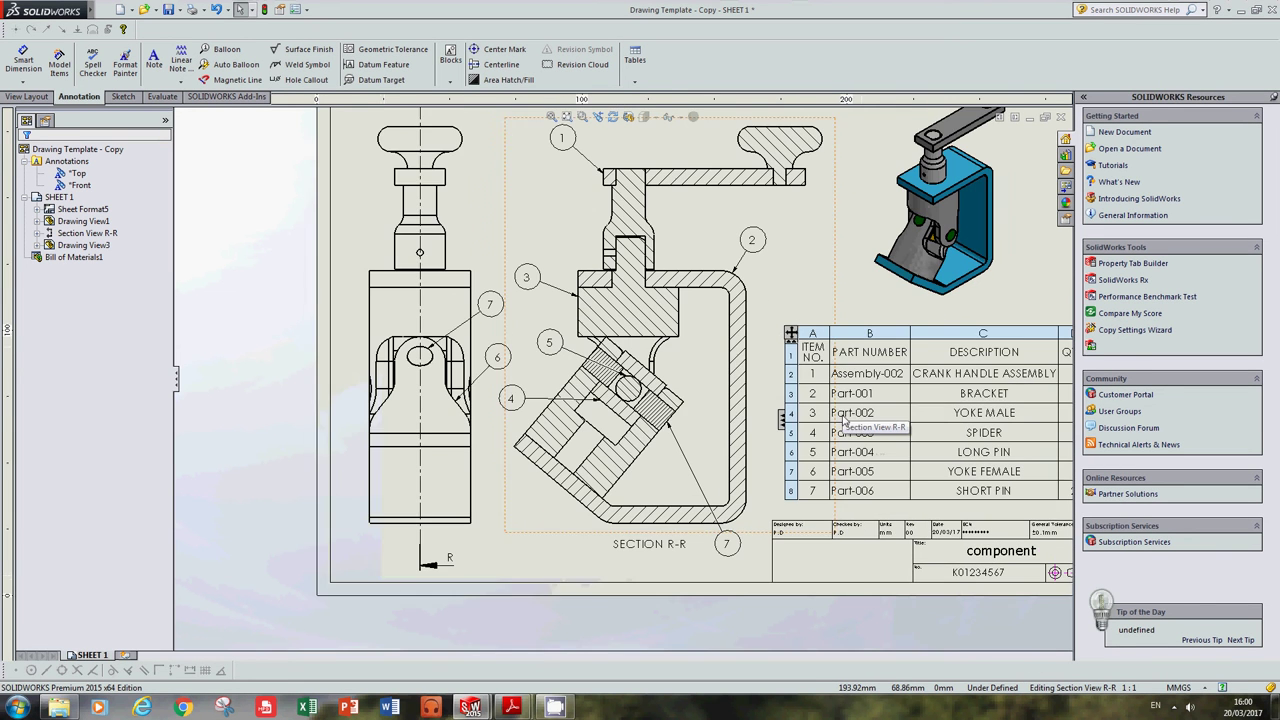
pyautogui.scroll(-2, 931, 446)
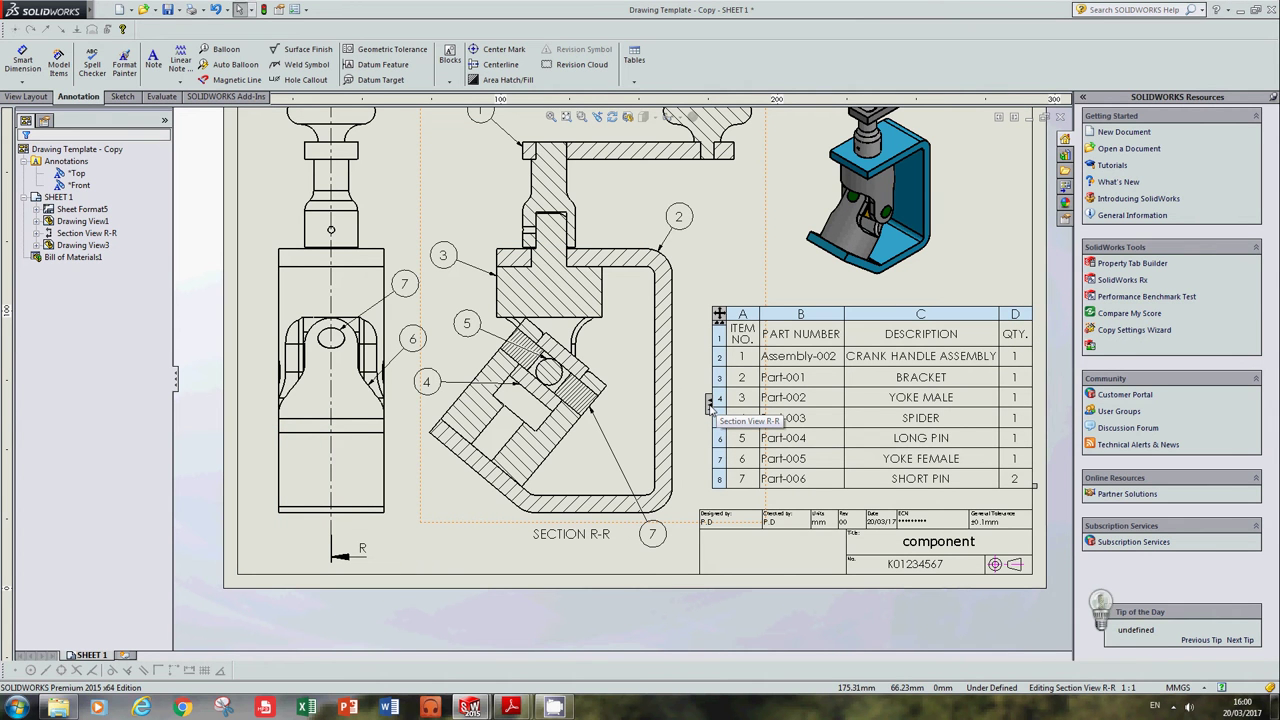
pyautogui.click(711, 405)
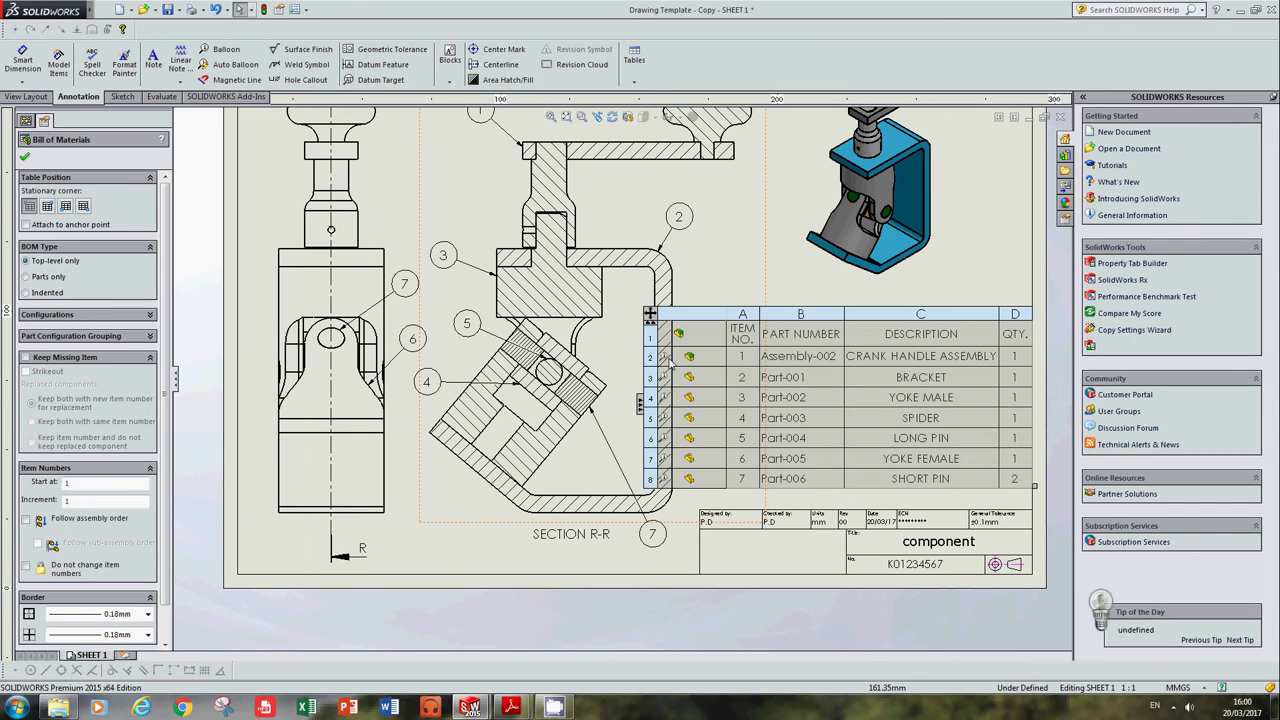
pyautogui.scroll(3, 620, 380)
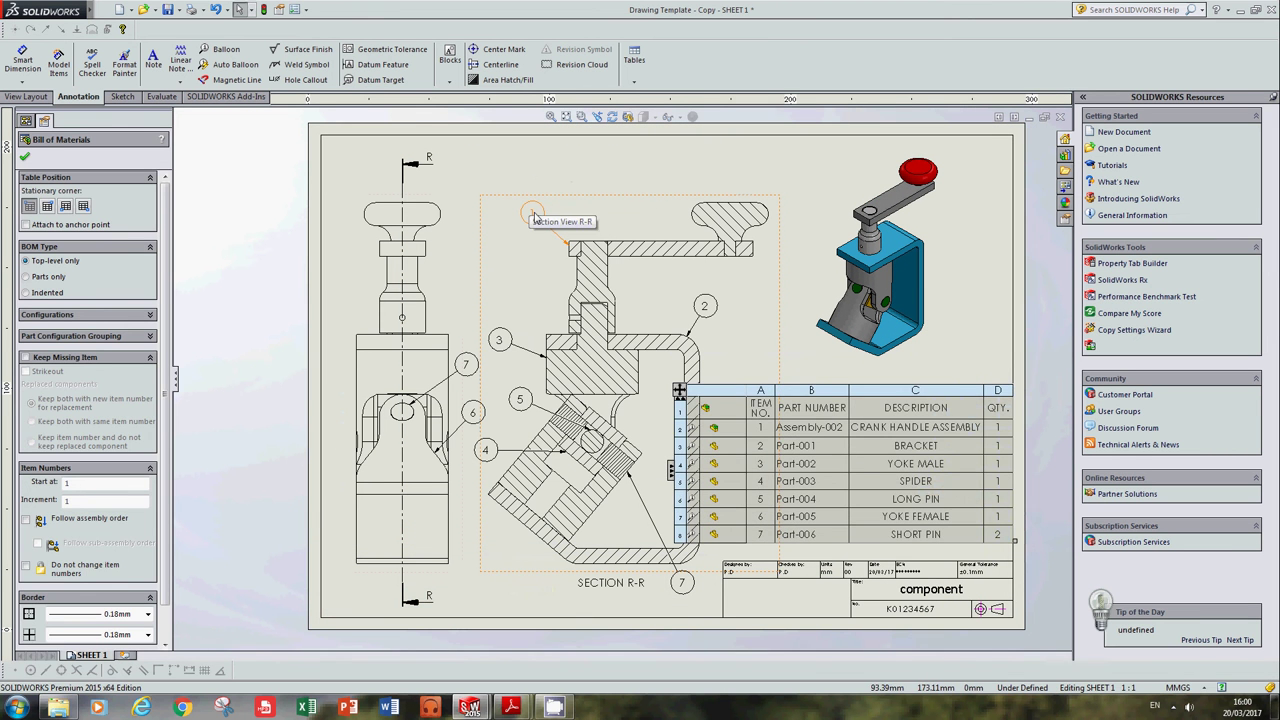
# Step: Remove the item 1 balloon from the crank handle in the section view
pyautogui.click(524, 192)
pyautogui.scroll(-1, 561, 227)
pyautogui.rightClick(533, 213)
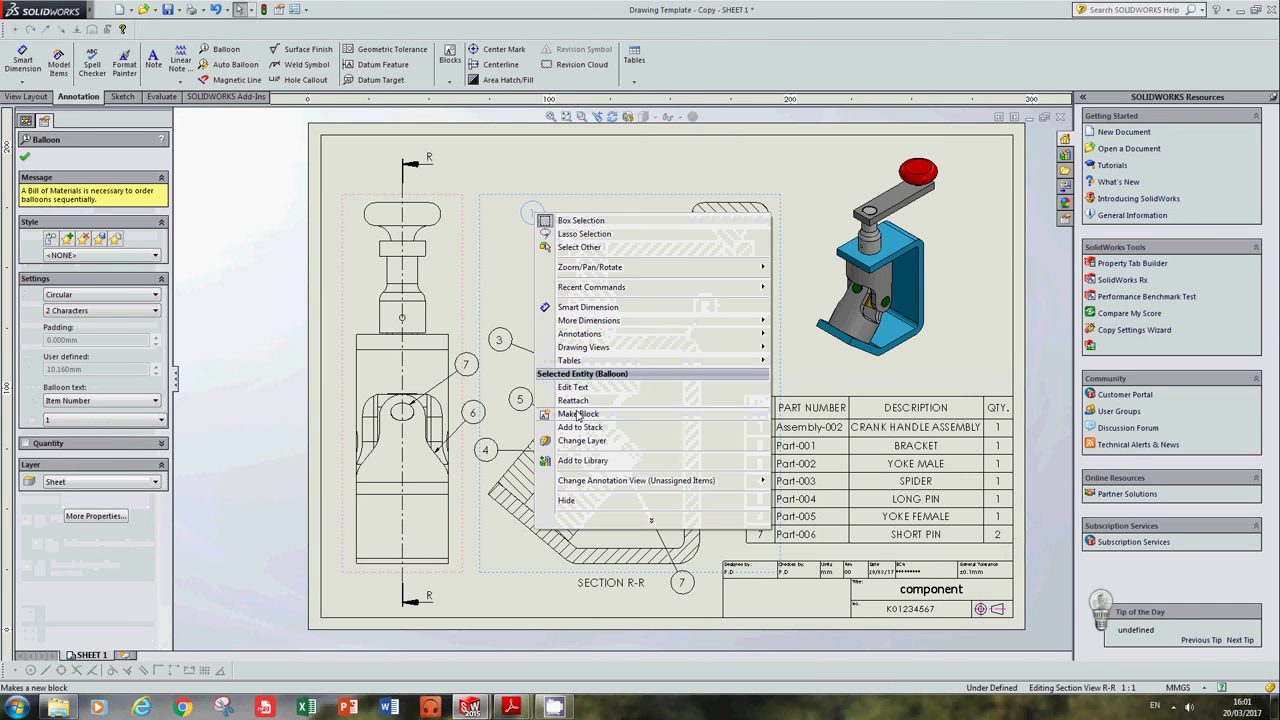
pyautogui.click(466, 207)
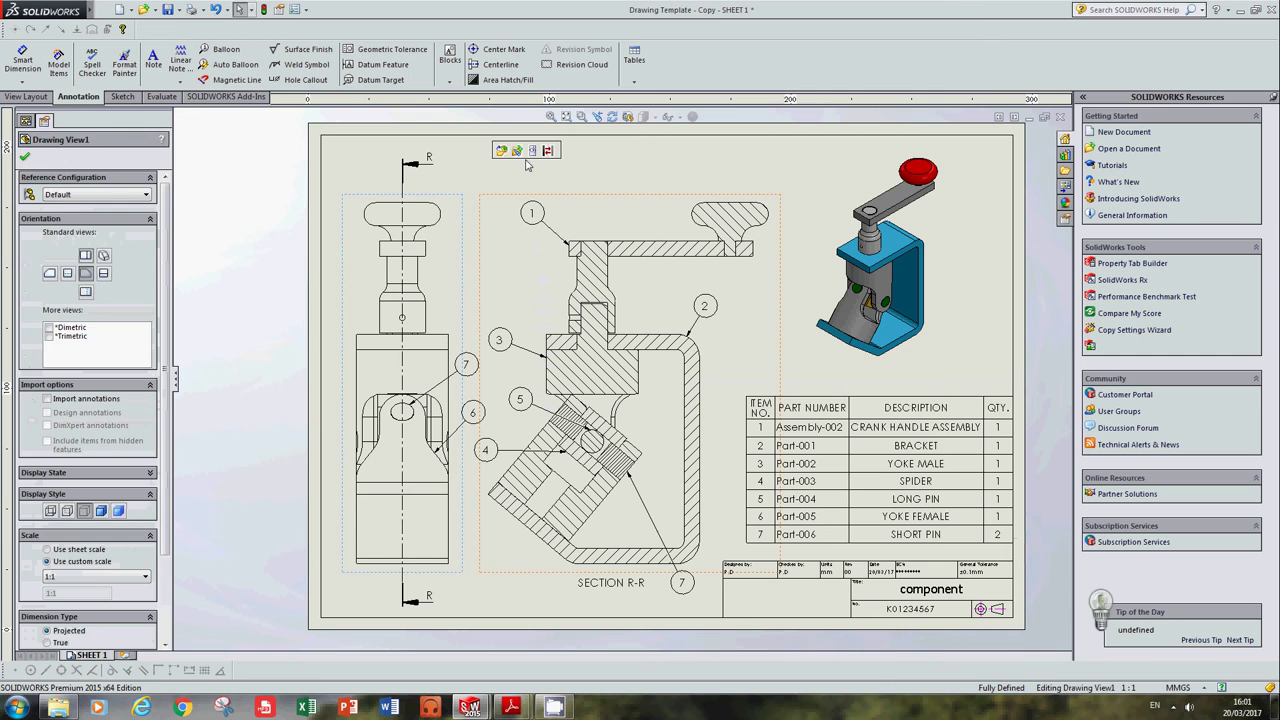
pyautogui.press('Escape')
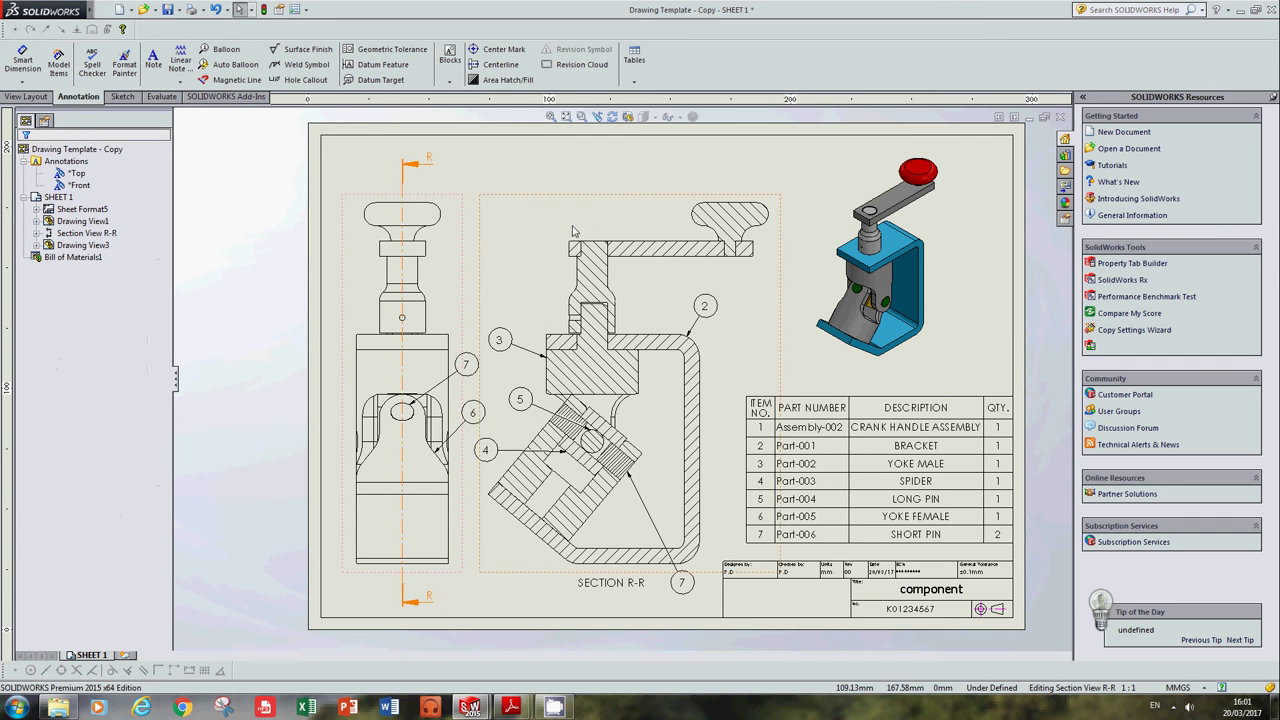
# Step: Check the balloon indicators in the bill of materials' assembly structure column, and restore the removed crank handle balloon
pyautogui.click(752, 500)
pyautogui.scroll(-1, 751, 504)
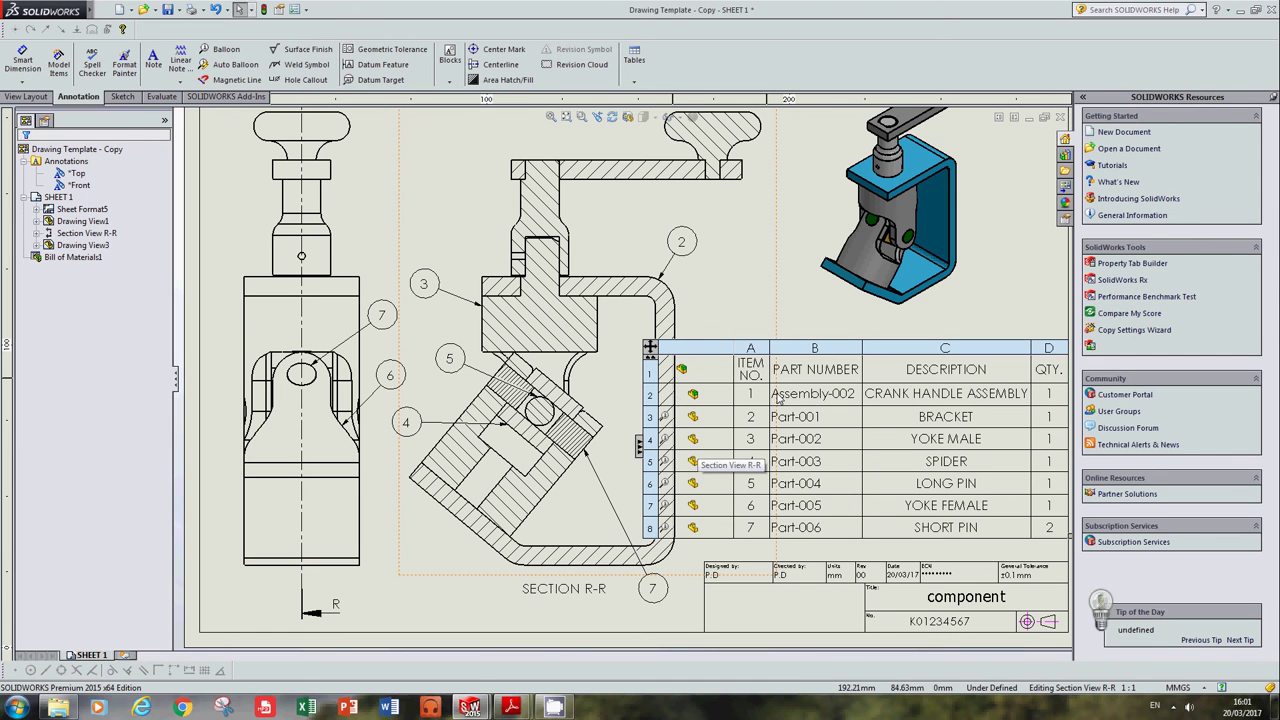
pyautogui.click(659, 389)
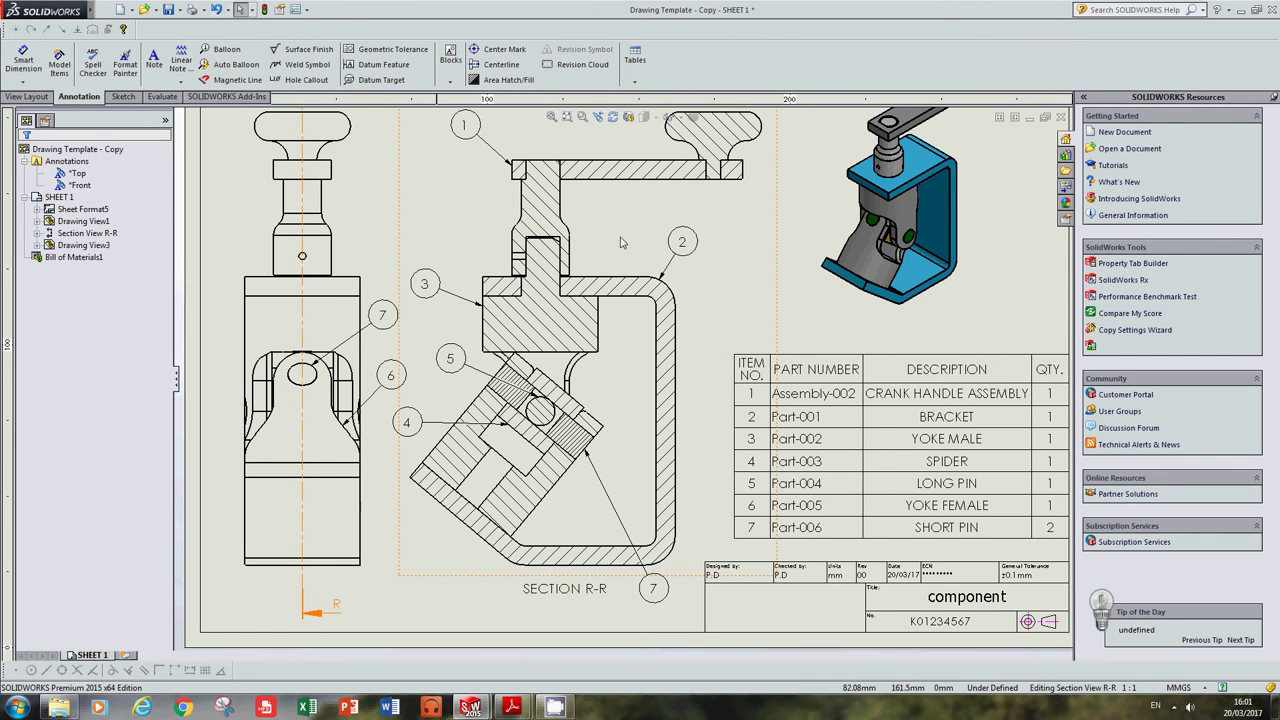
# Step: Open the sheet format for editing at the title block
pyautogui.press('f')
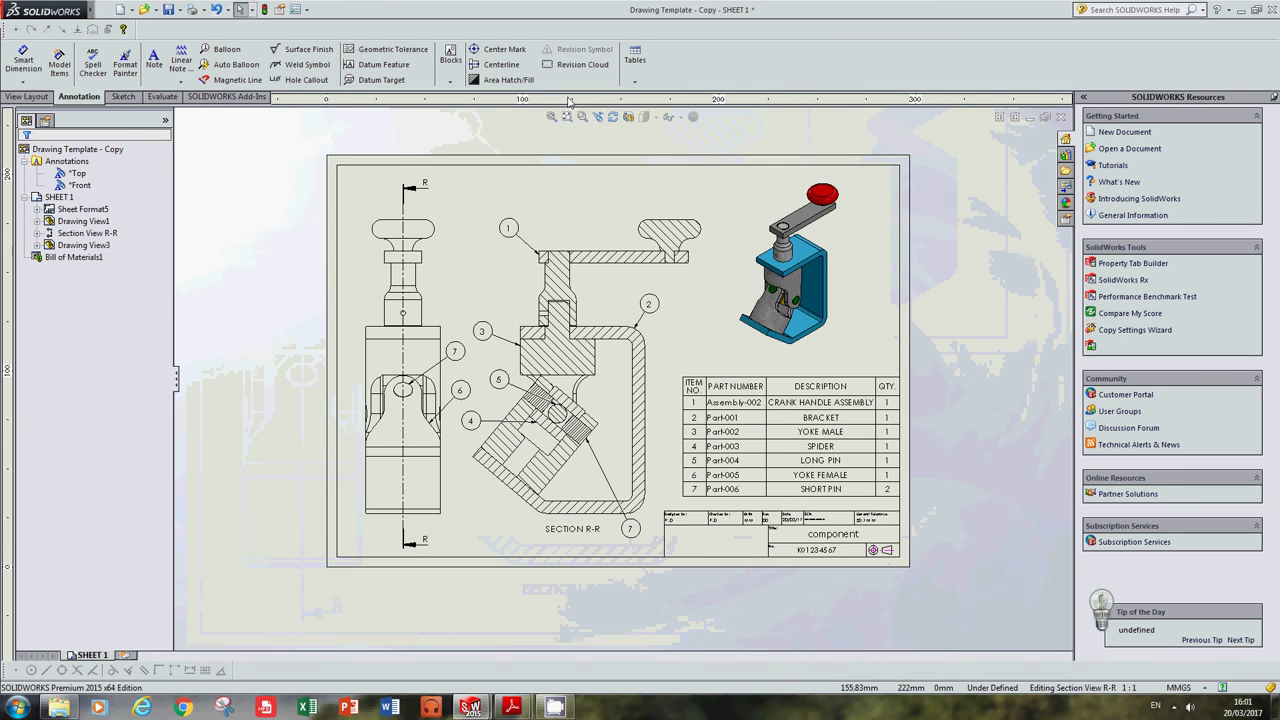
pyautogui.click(567, 118)
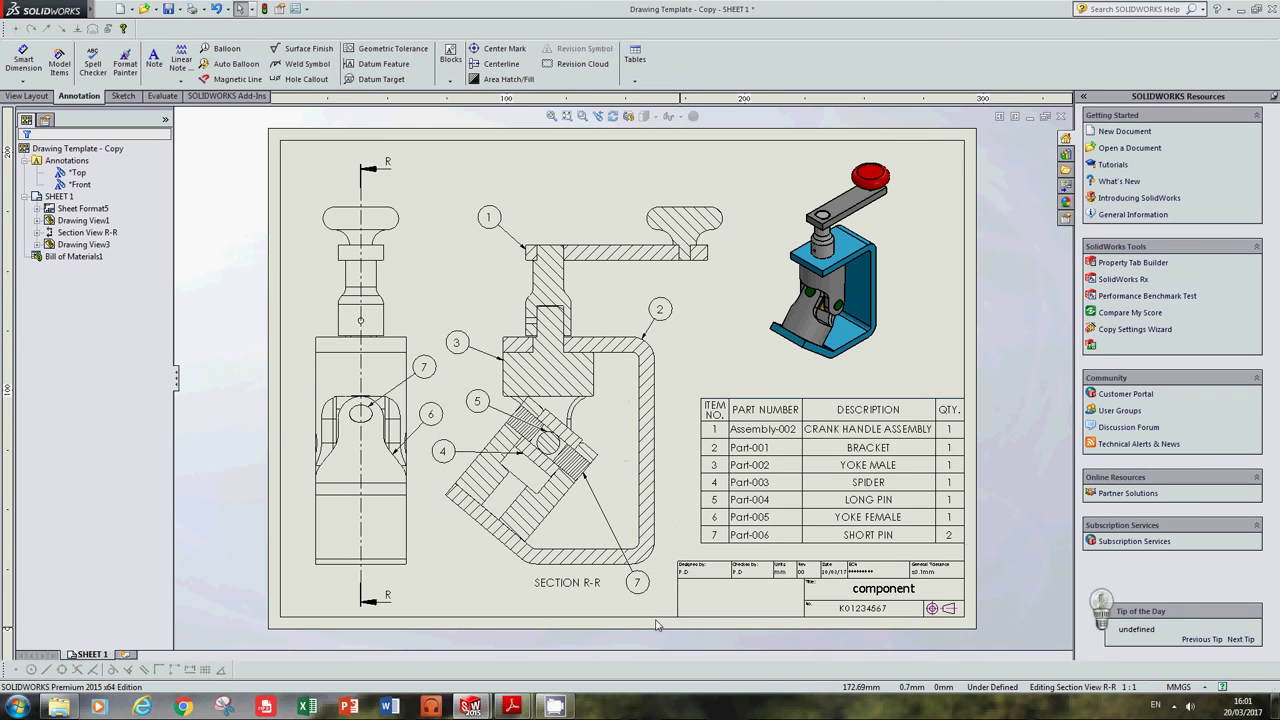
pyautogui.scroll(-1, 743, 617)
pyautogui.scroll(-1, 841, 609)
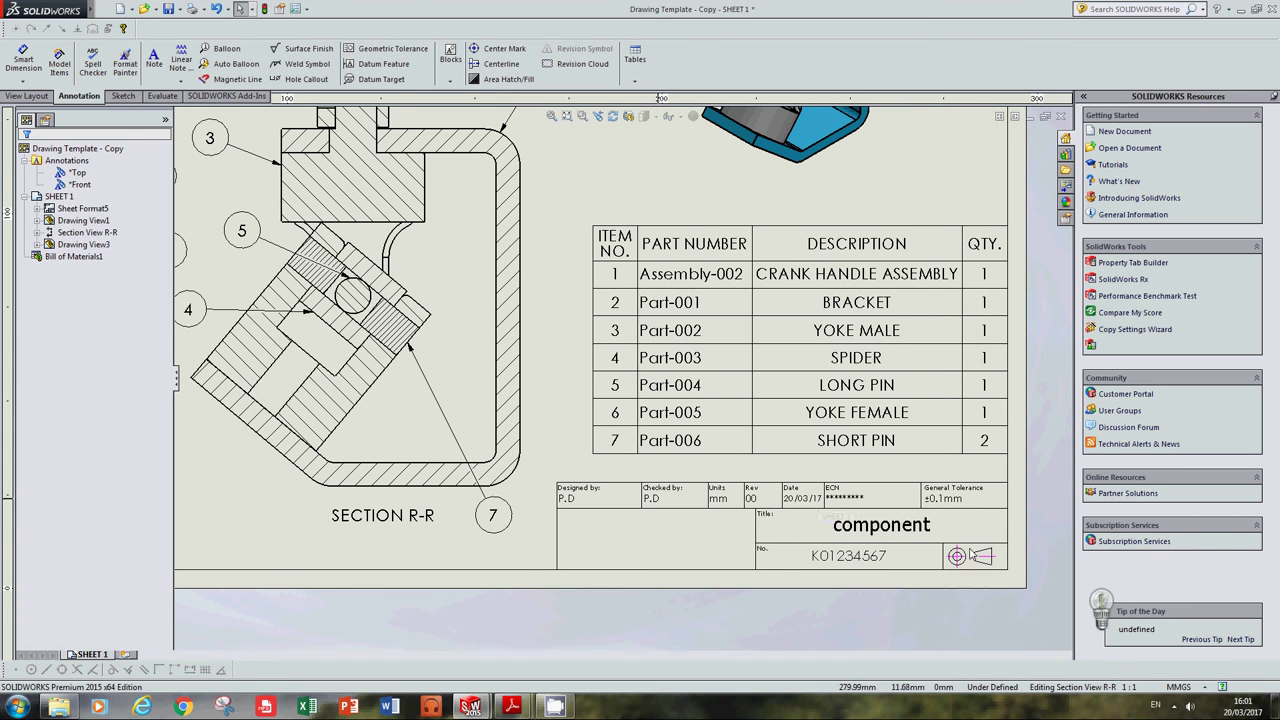
pyautogui.scroll(-1, 970, 555)
pyautogui.scroll(-1, 822, 508)
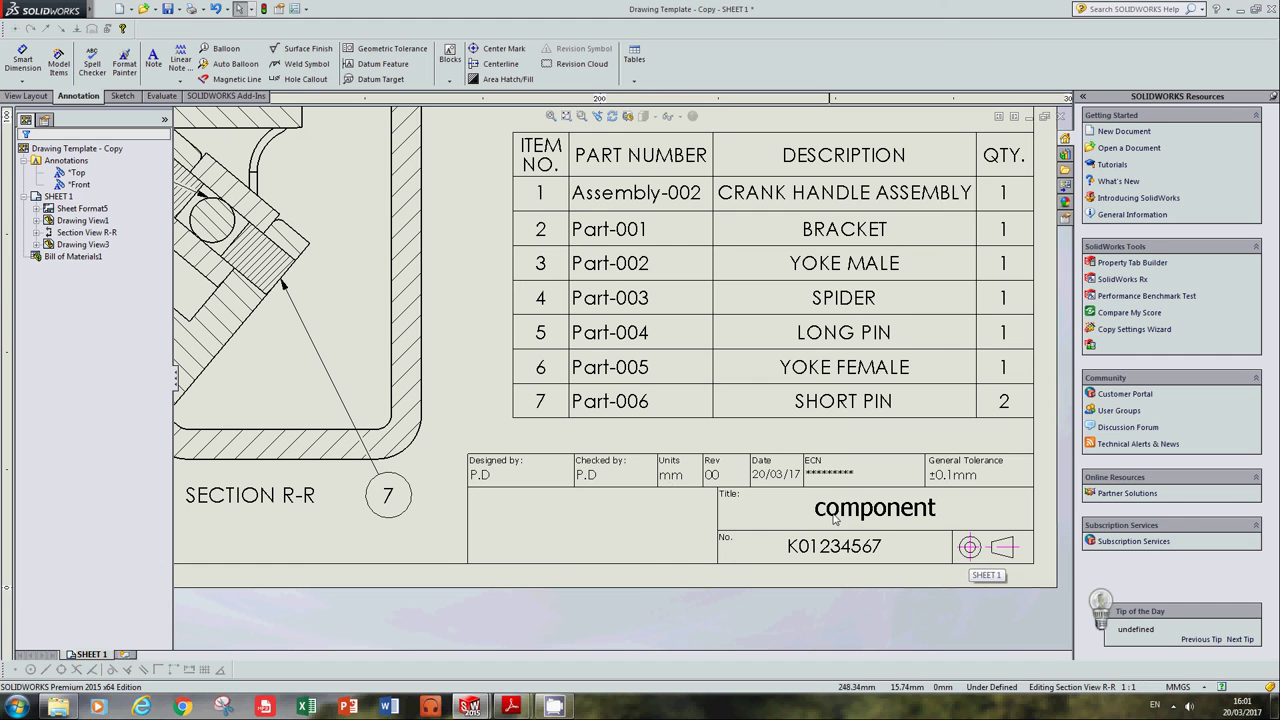
pyautogui.rightClick(812, 505)
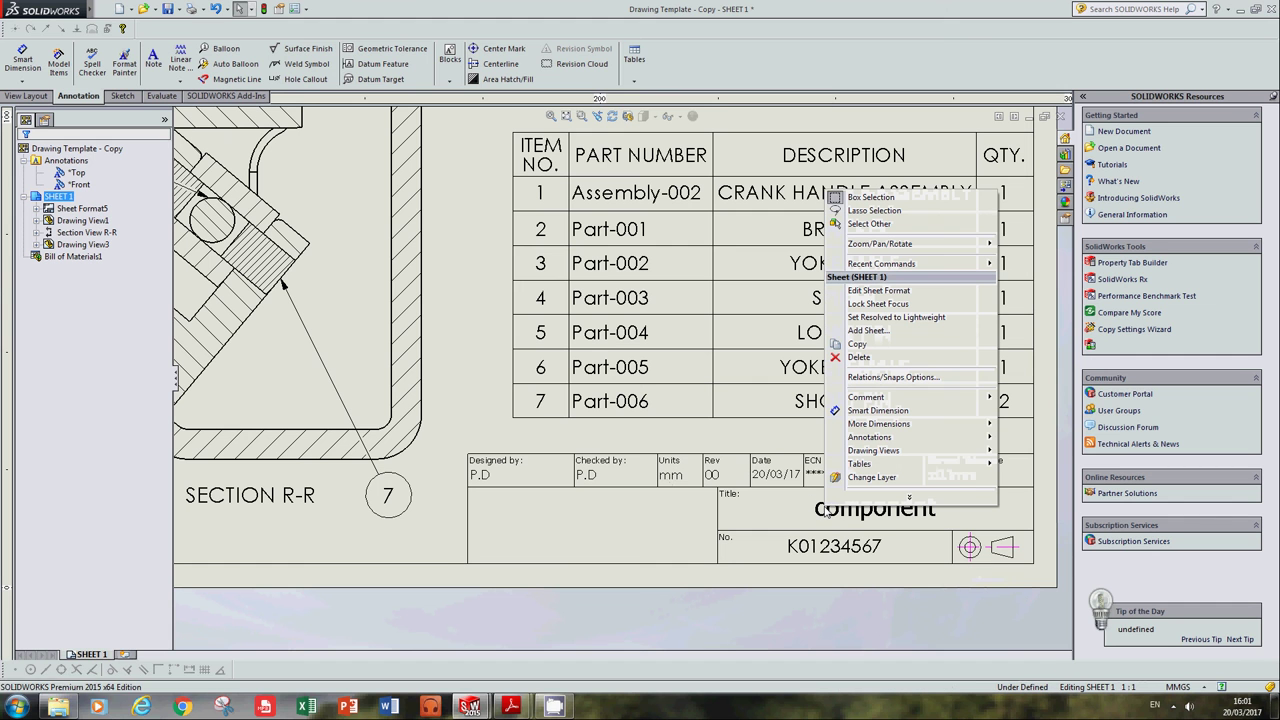
pyautogui.click(873, 291)
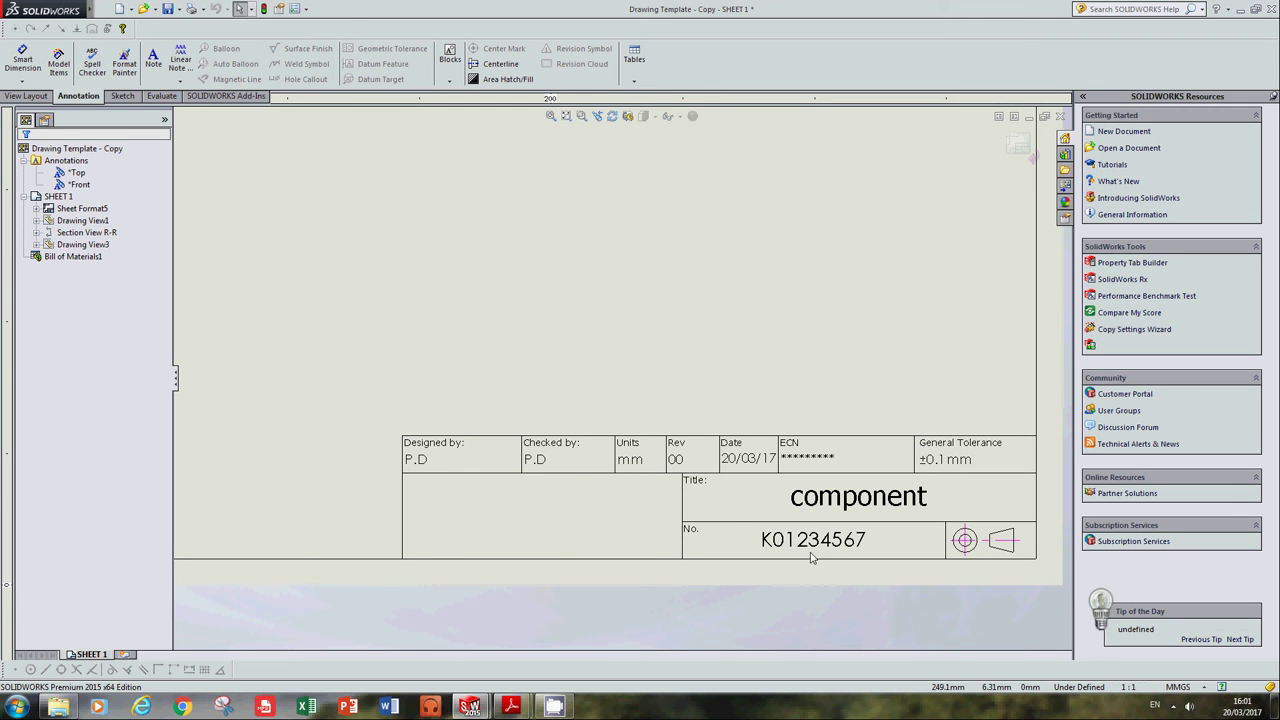
# Step: Open the title block's designer and date notes in turn to check their entries
pyautogui.doubleClick(418, 459)
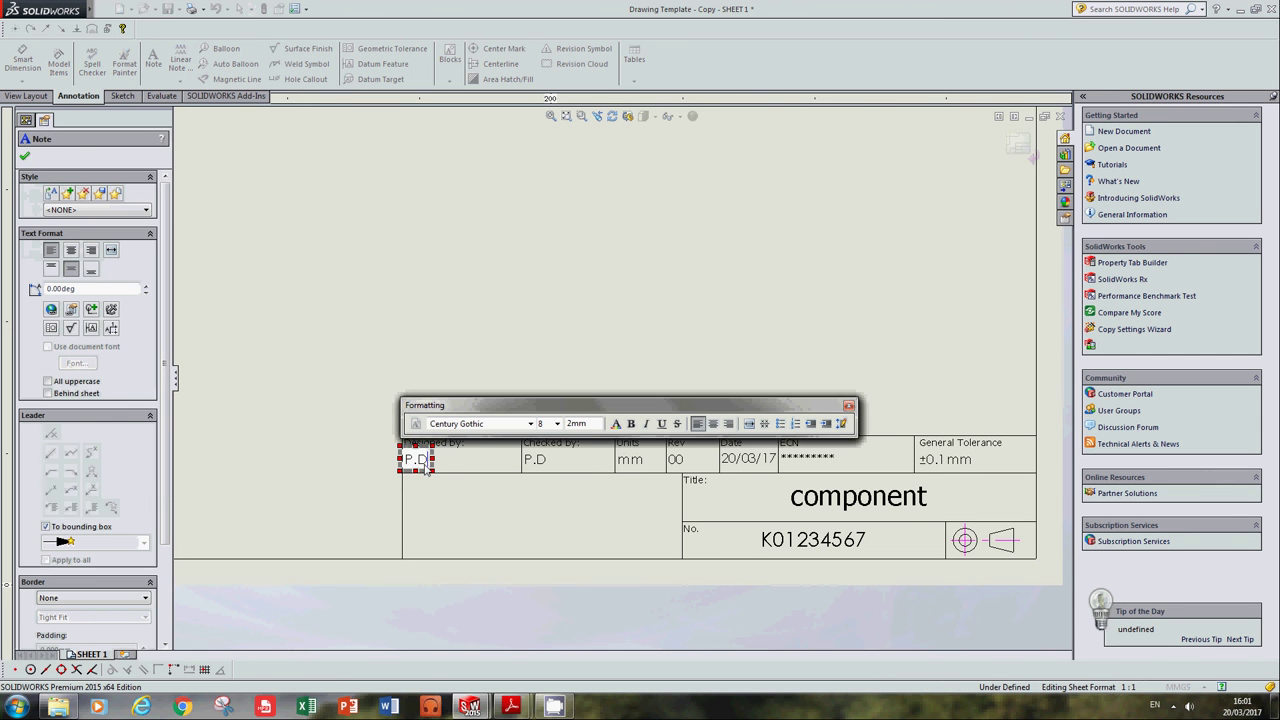
pyautogui.click(455, 510)
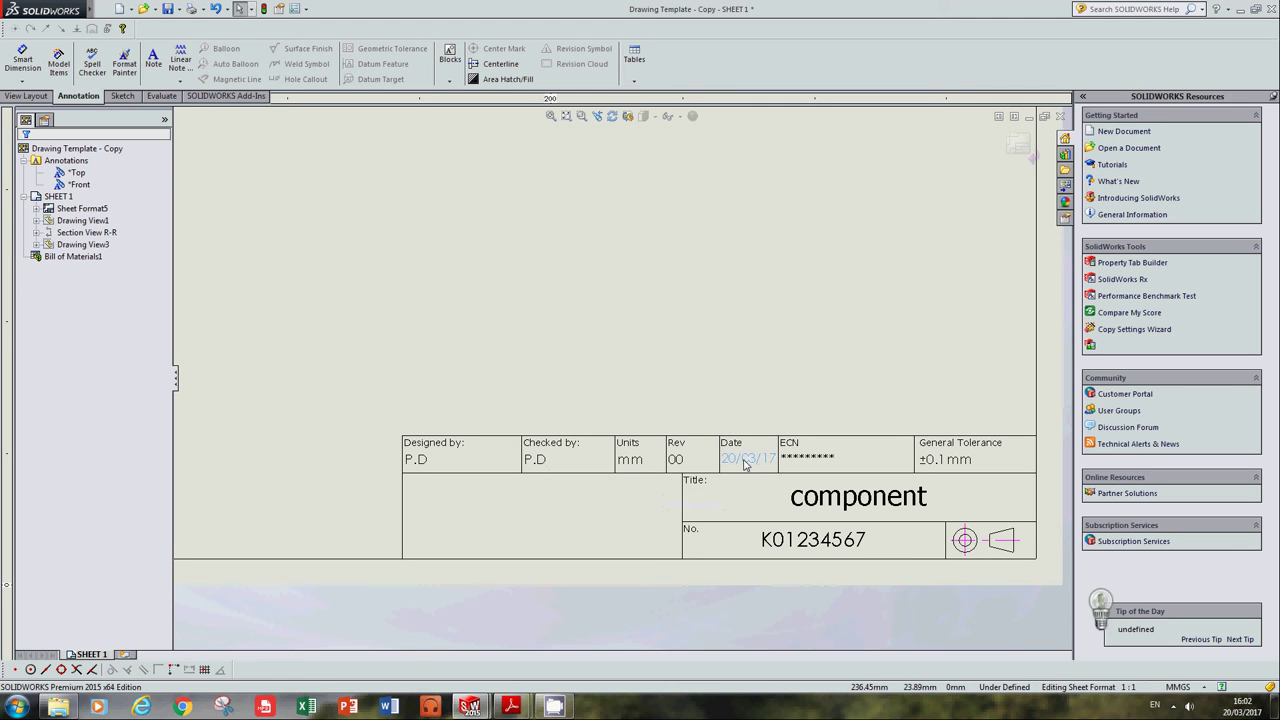
pyautogui.doubleClick(744, 463)
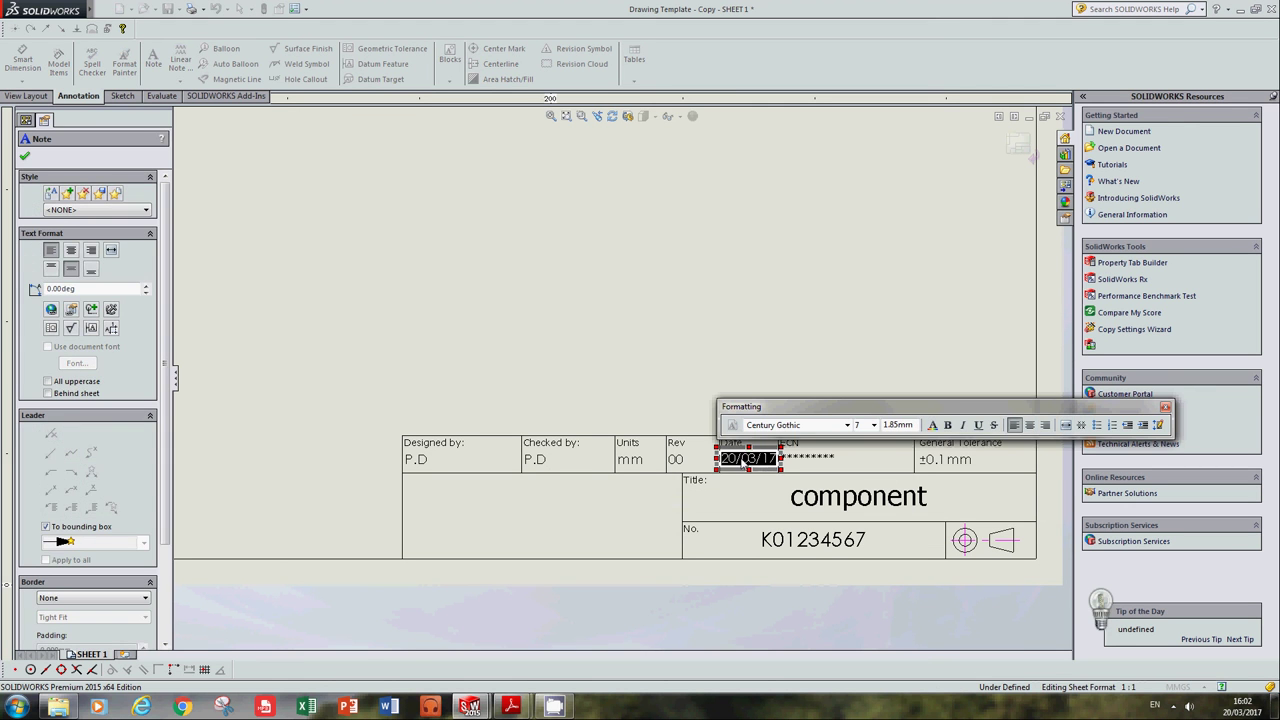
pyautogui.click(744, 480)
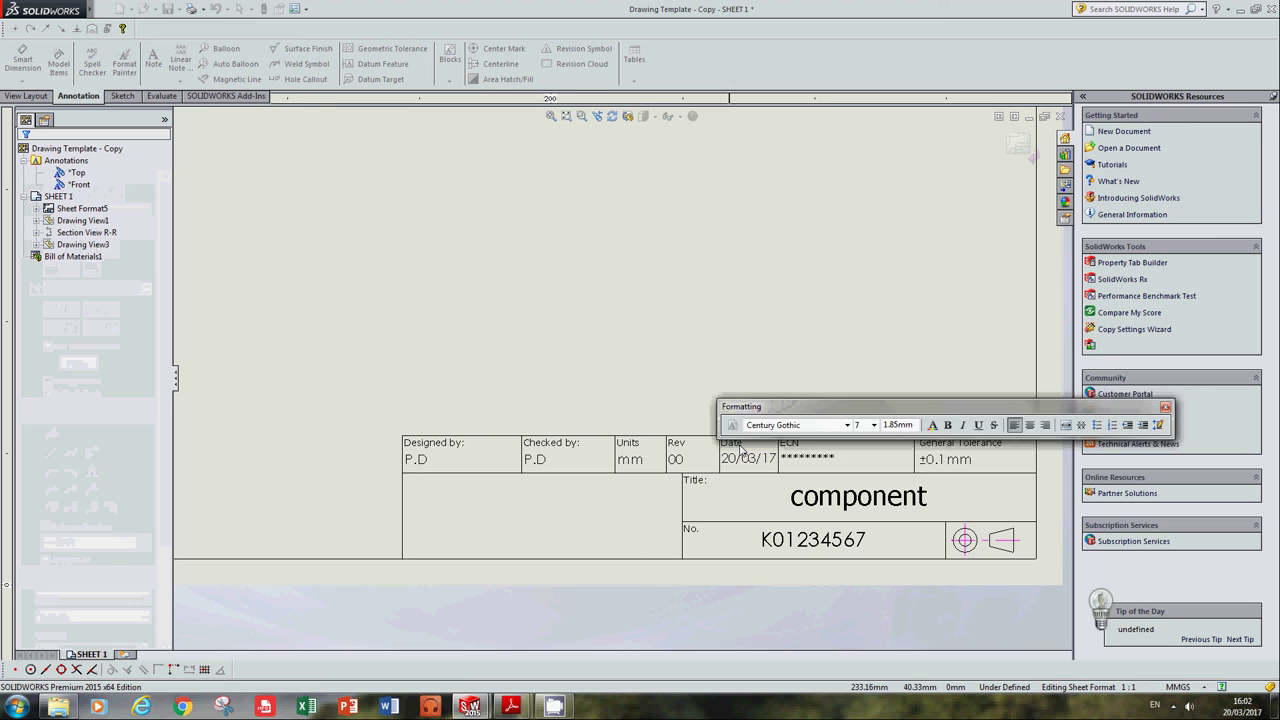
# Step: Replace the title text in the title block with UNIVERSAL JOINT
pyautogui.click(830, 505)
pyautogui.doubleClick(840, 506)
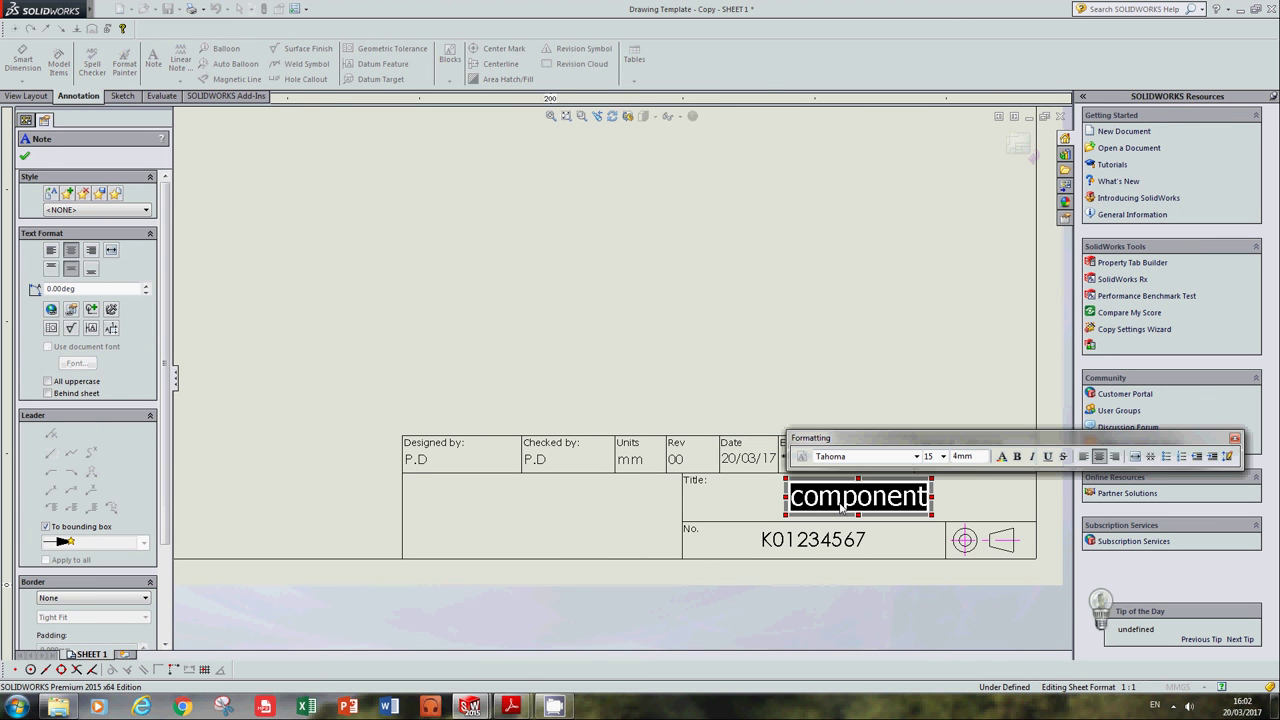
pyautogui.write('u')
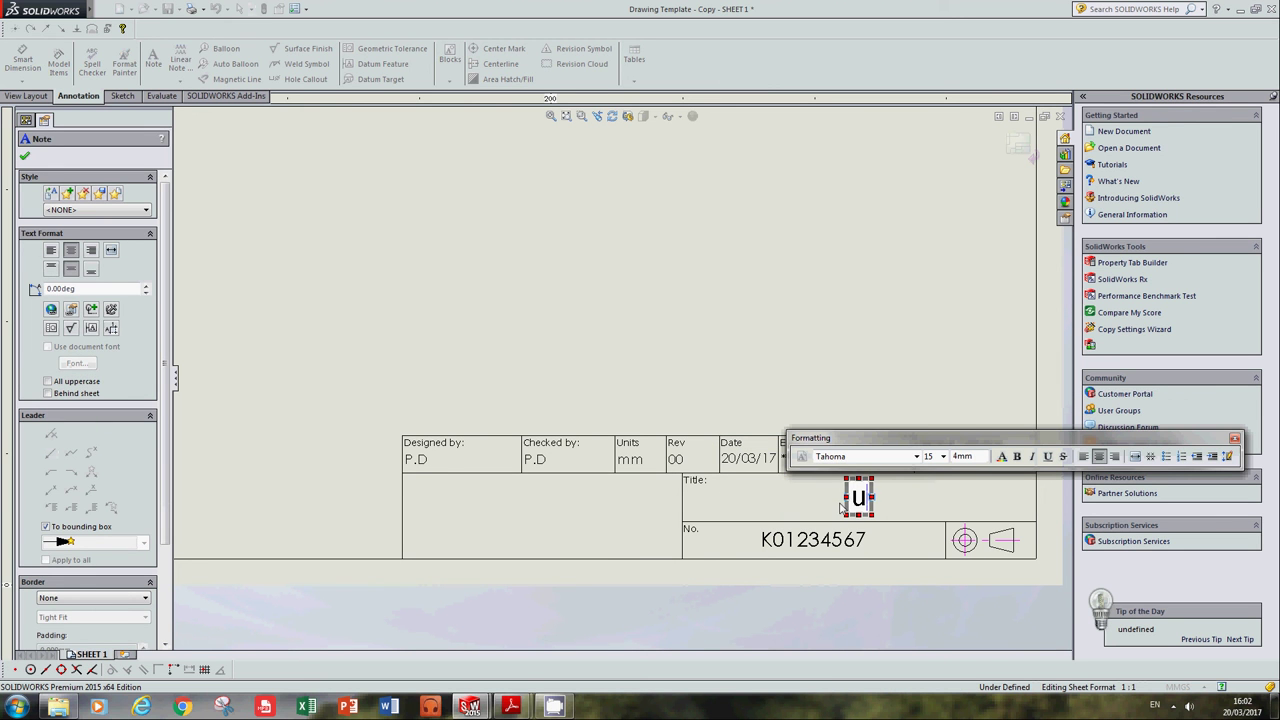
pyautogui.press('BackSpace')
pyautogui.write('UNIVERS')
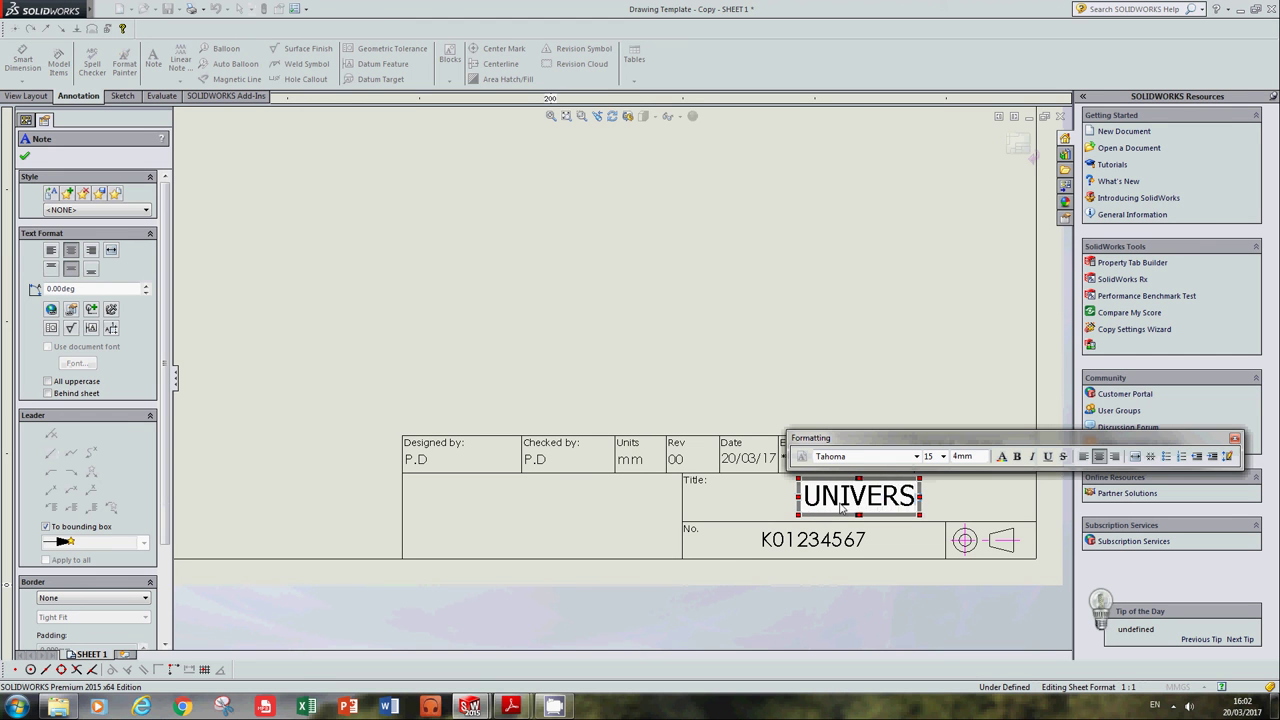
pyautogui.write('AL JOINT')
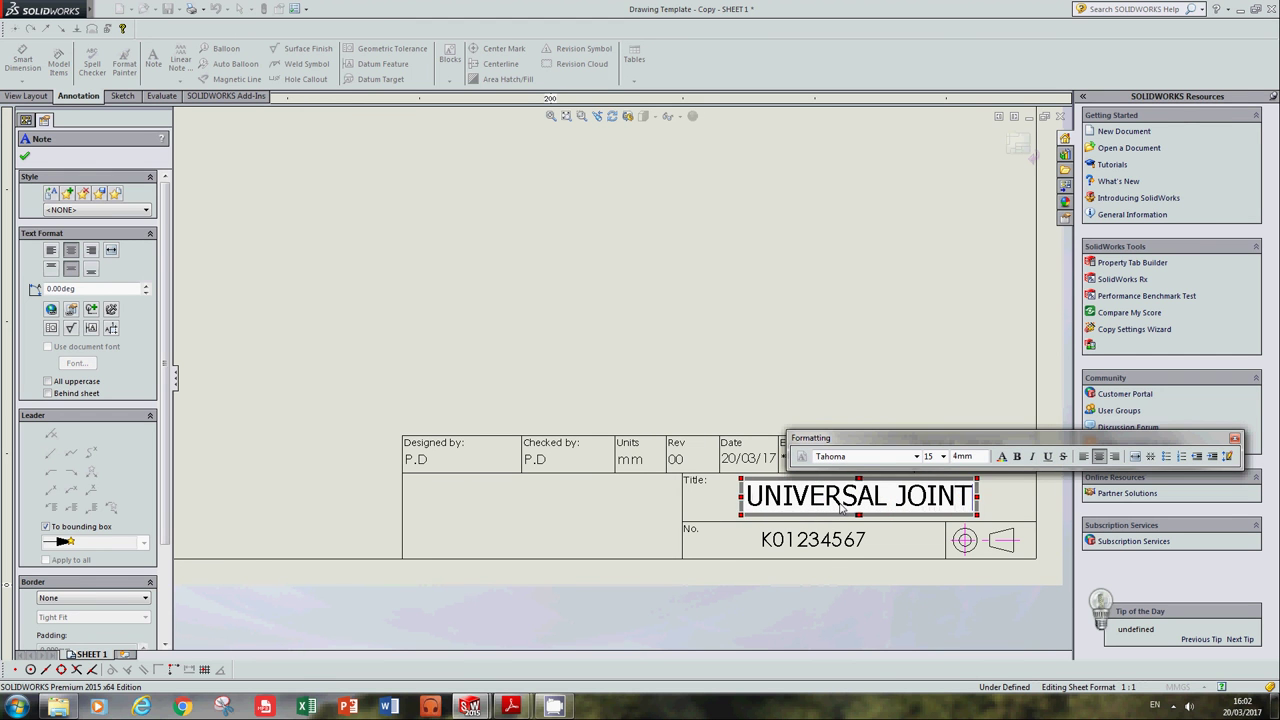
pyautogui.click(887, 556)
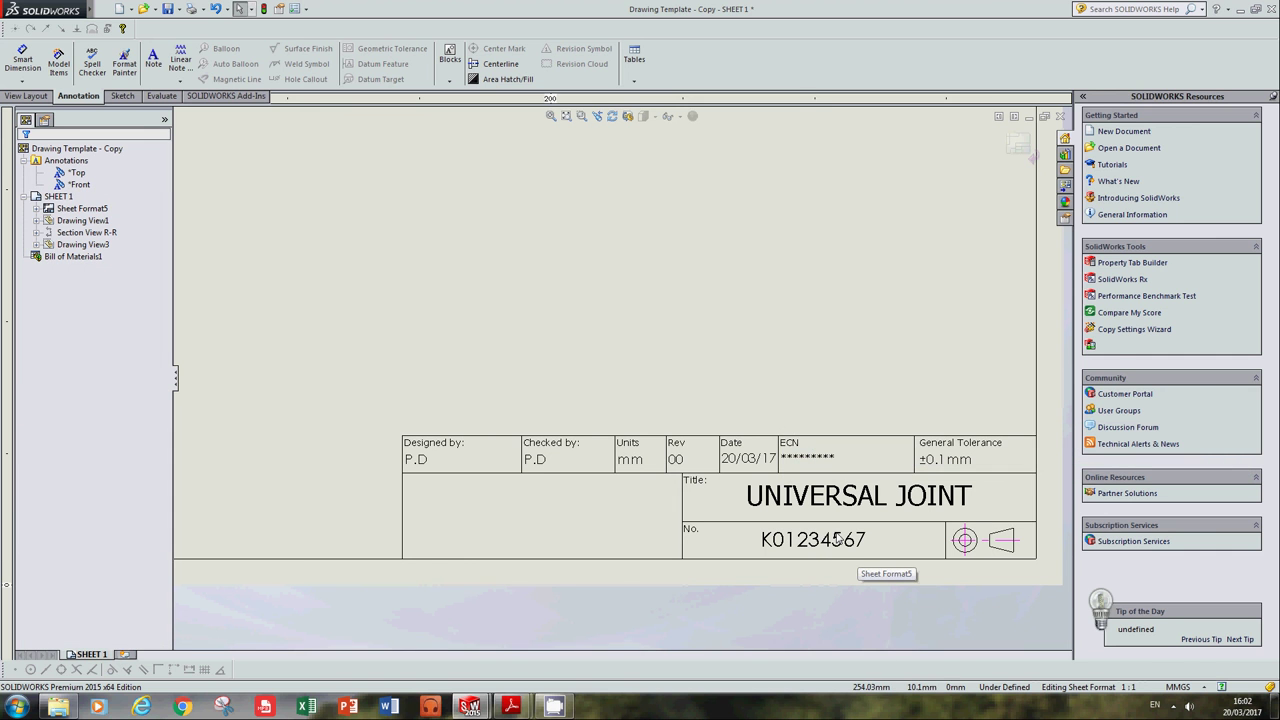
# Step: Leave sheet format editing, return to the drawing sheet and fit the whole sheet in view
pyautogui.scroll(1, 859, 339)
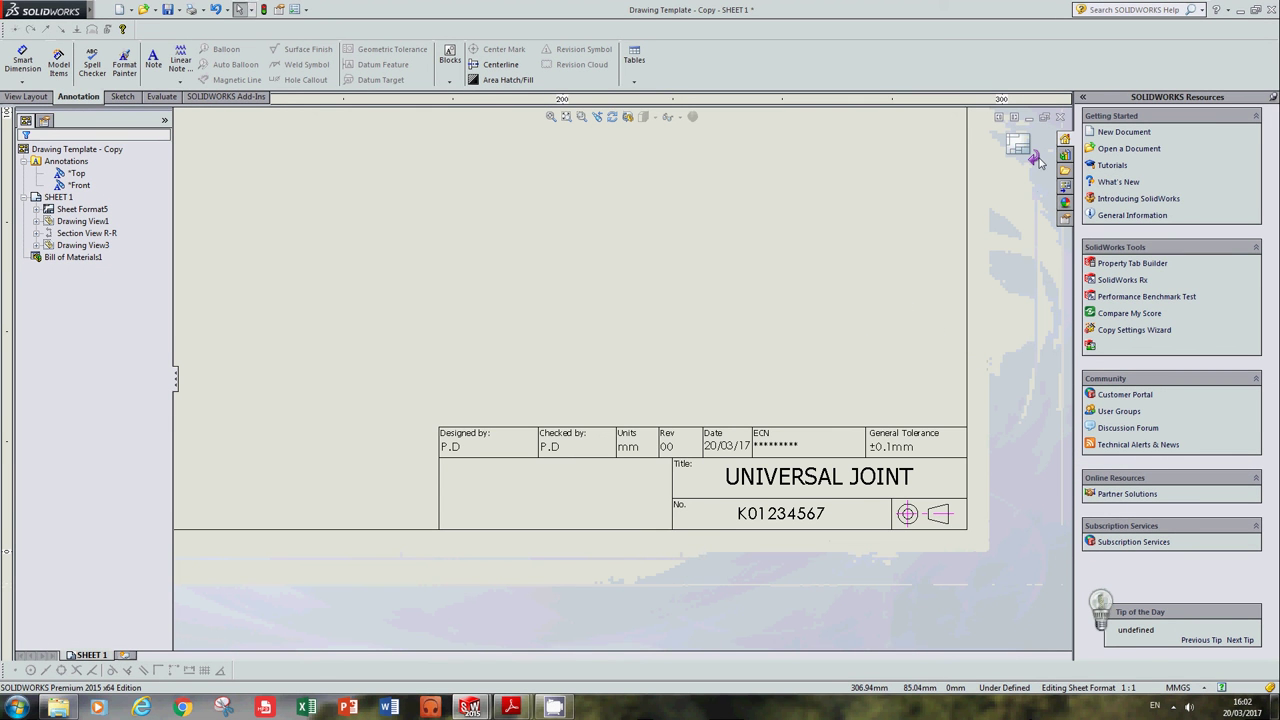
pyautogui.click(1033, 155)
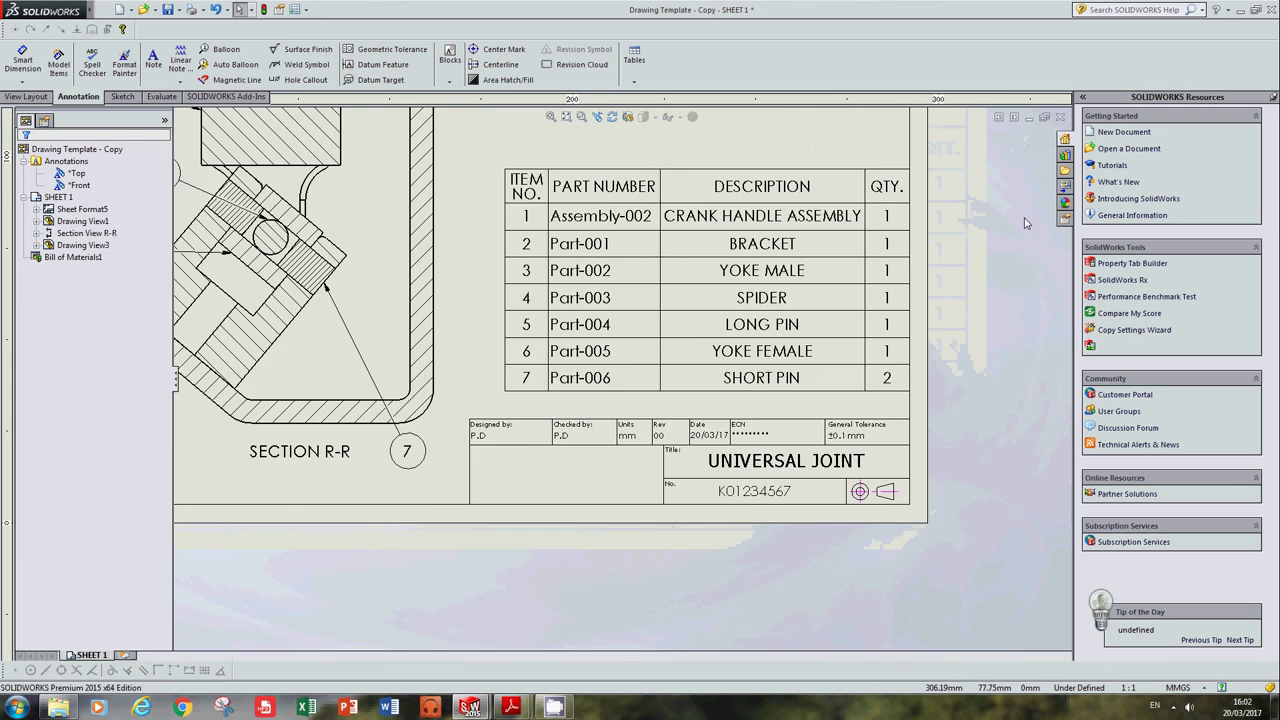
pyautogui.click(551, 117)
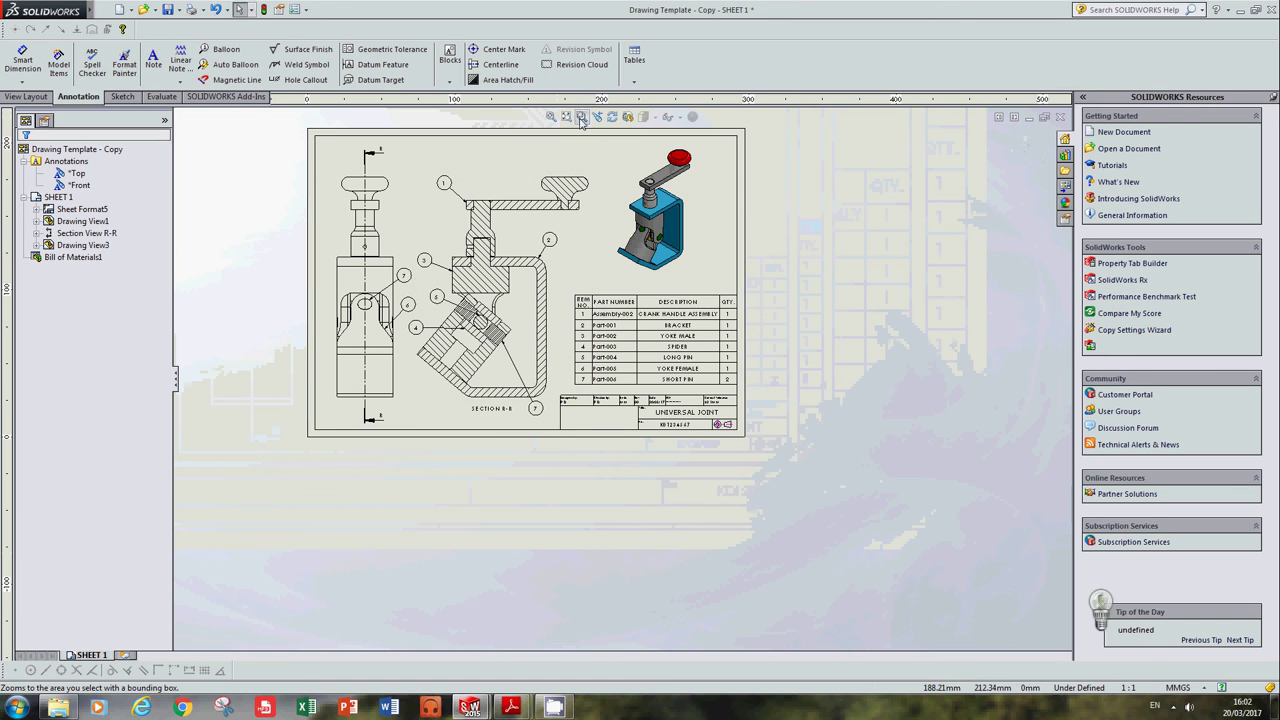
pyautogui.click(580, 117)
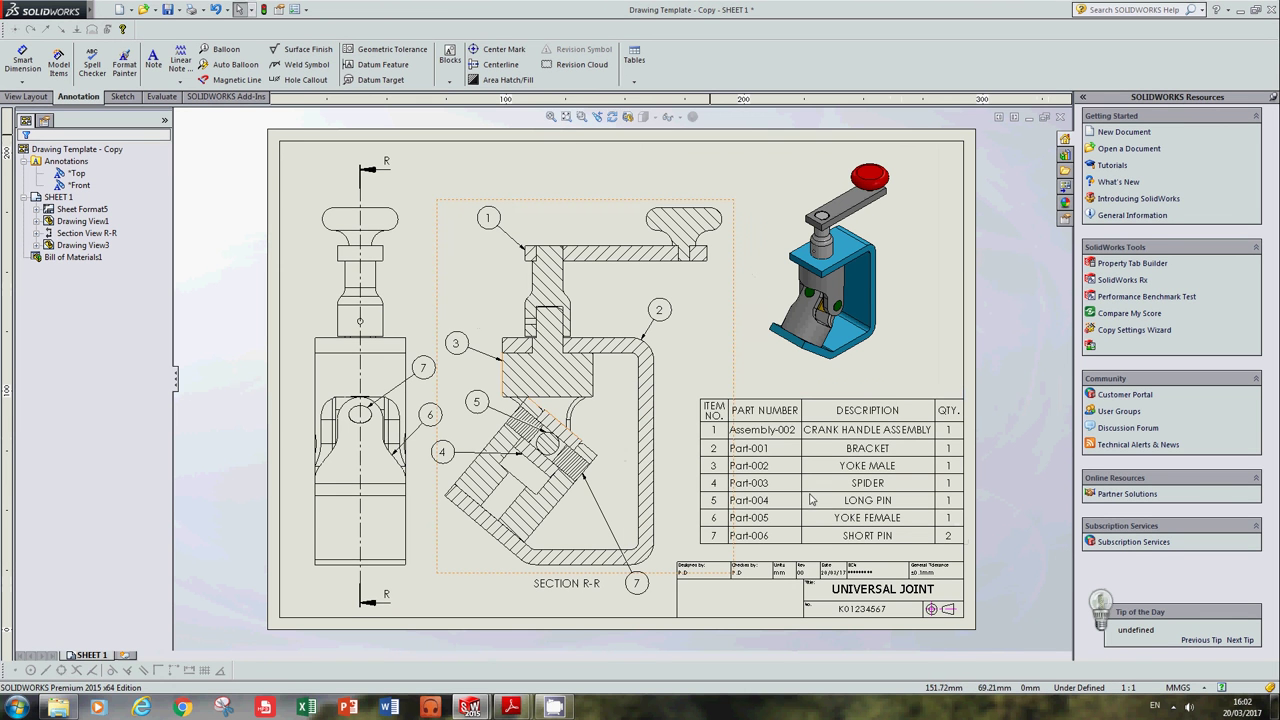
# Step: Switch to Adobe Reader to compare the finished drawing with the reference PDF, and return to the SOLIDWORKS drawing
pyautogui.click(812, 498)
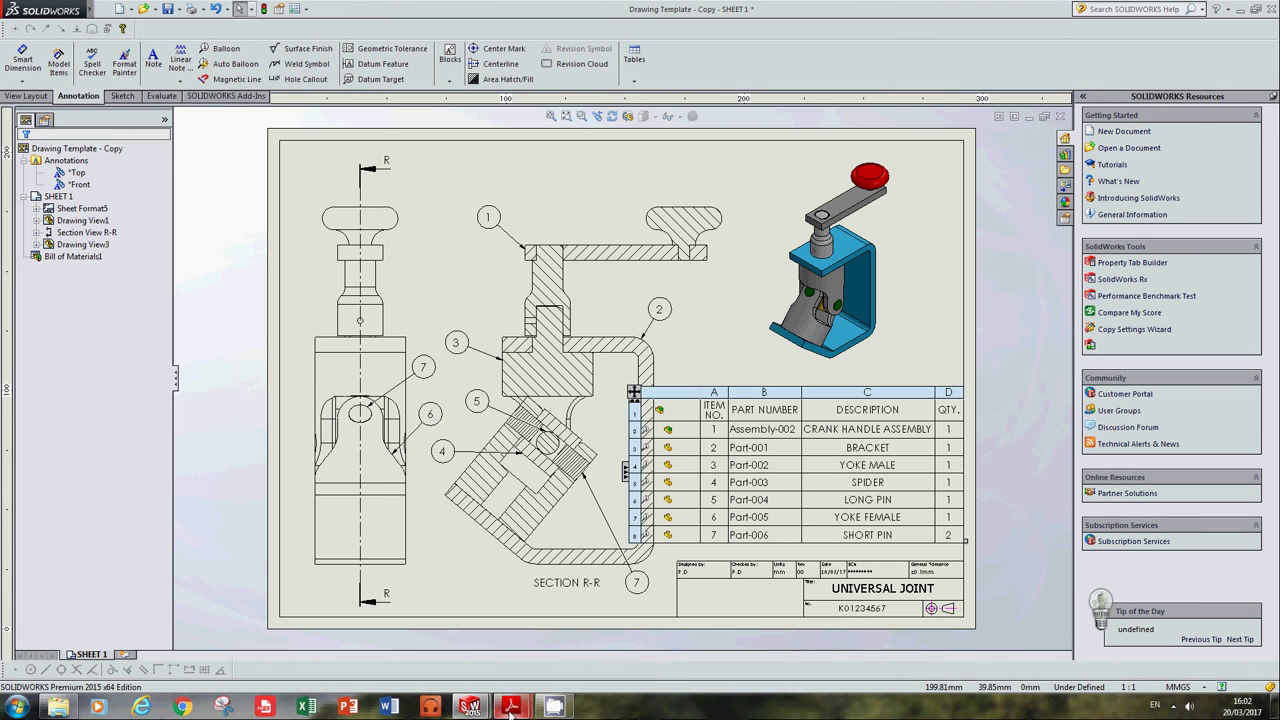
pyautogui.moveTo(510, 708)
pyautogui.click(580, 625)
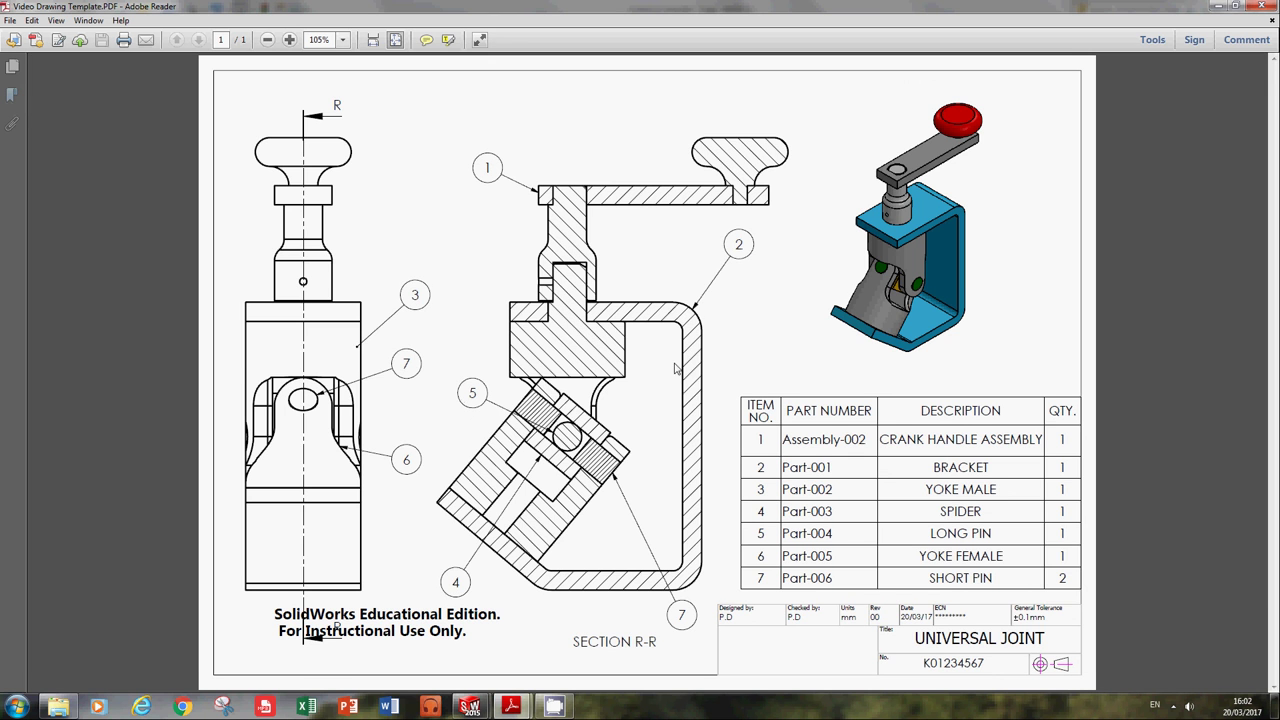
pyautogui.click(1219, 9)
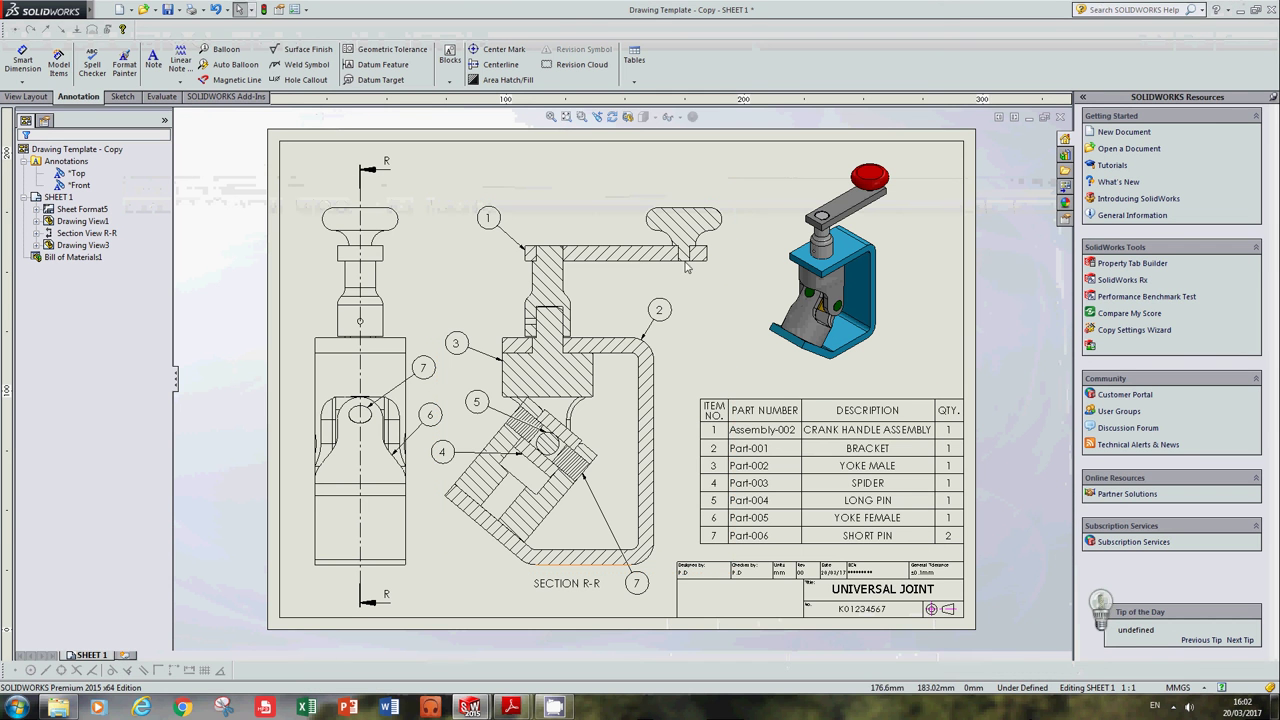
# Step: Review the drawing side by side with the Assembly Drawing Checklist, narrowing the feature tree to reveal the views, and restore the full-size drawing window
pyautogui.click(1236, 9)
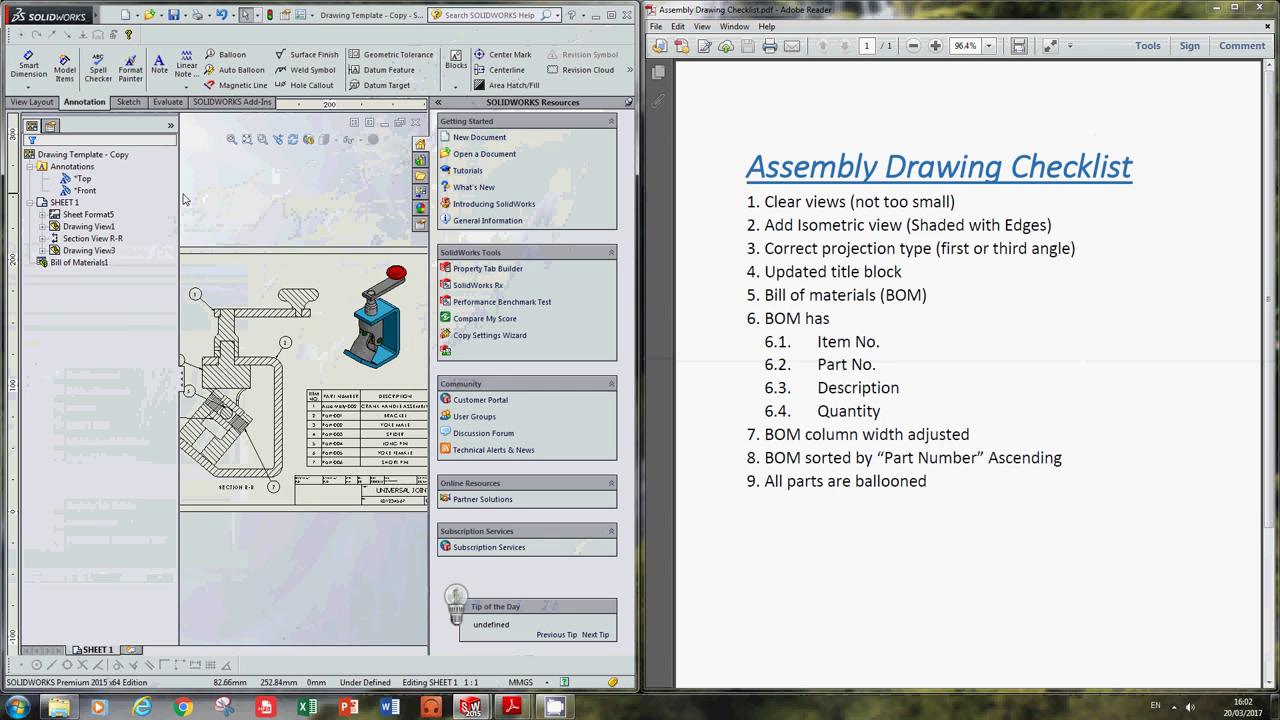
pyautogui.moveTo(180, 199); pyautogui.dragTo(97, 199)
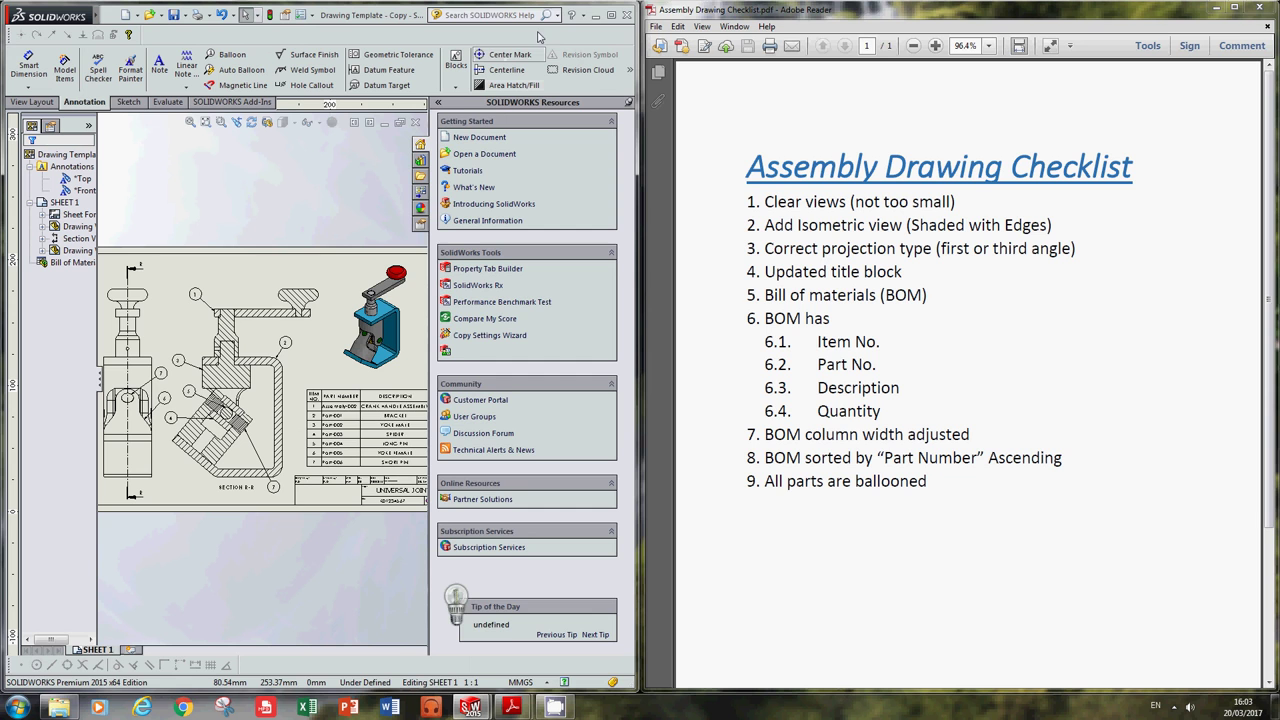
pyautogui.click(612, 15)
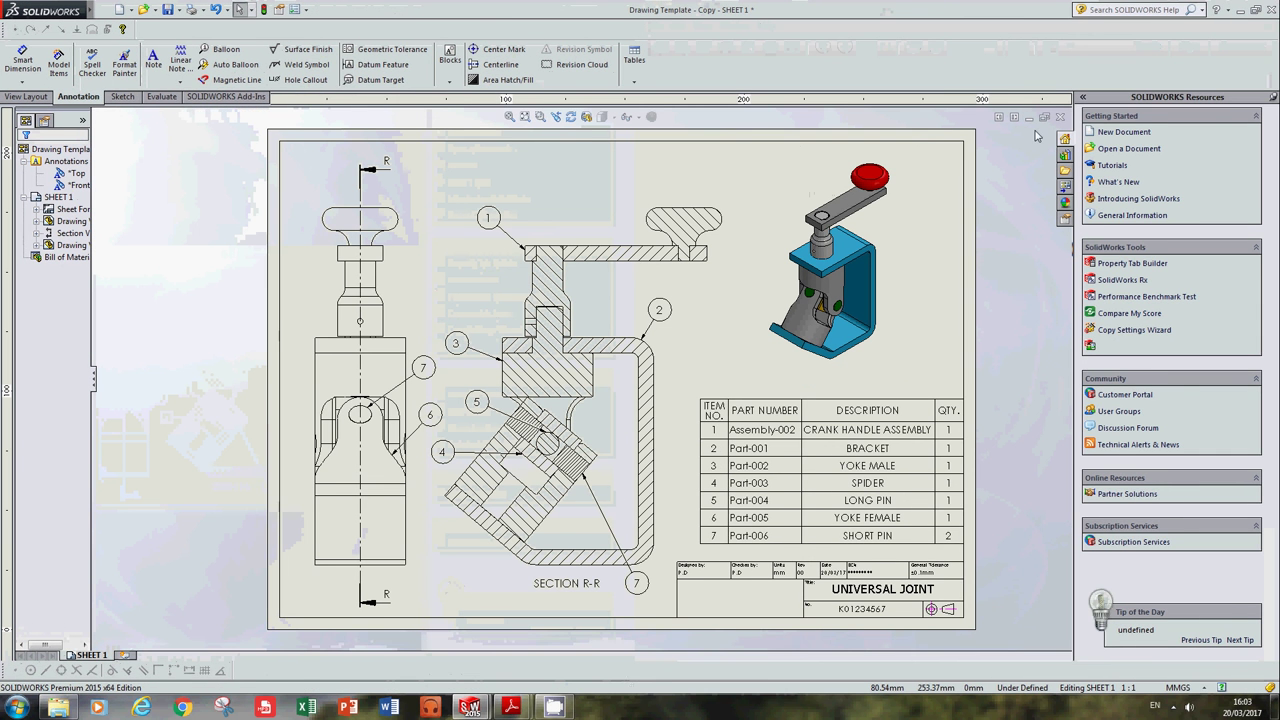